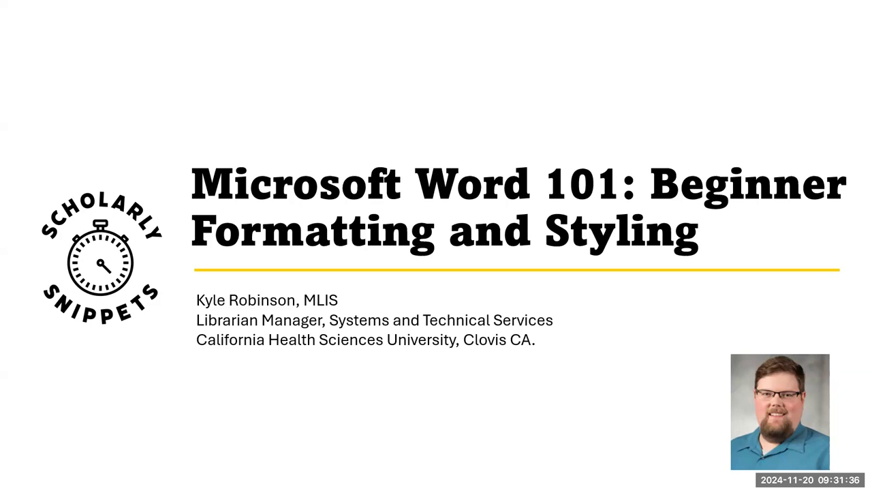
- End the slide show, minimize the presentation and switch to the Word document Word-Snippet_2nd.docx
{"action": "key", "text": "Right"}
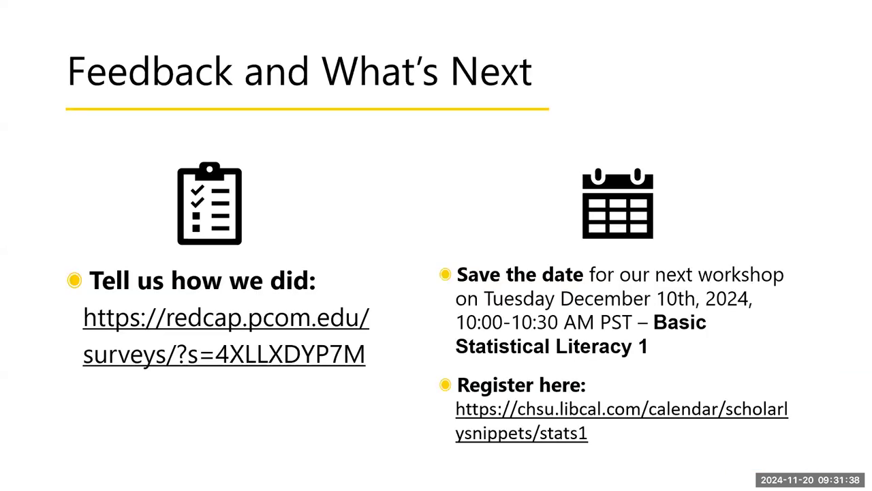
{"action": "key", "text": "Left"}
{"action": "key", "text": "Escape"}
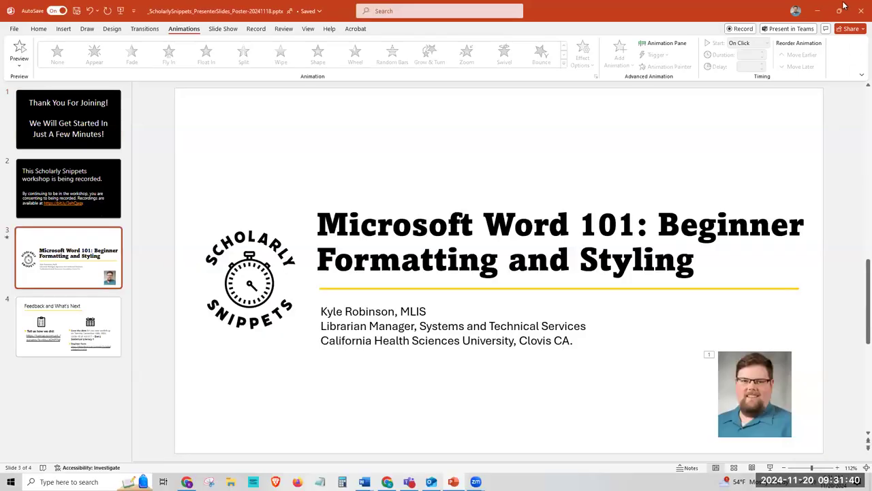
{"action": "left_click", "coordinate": [816, 10]}
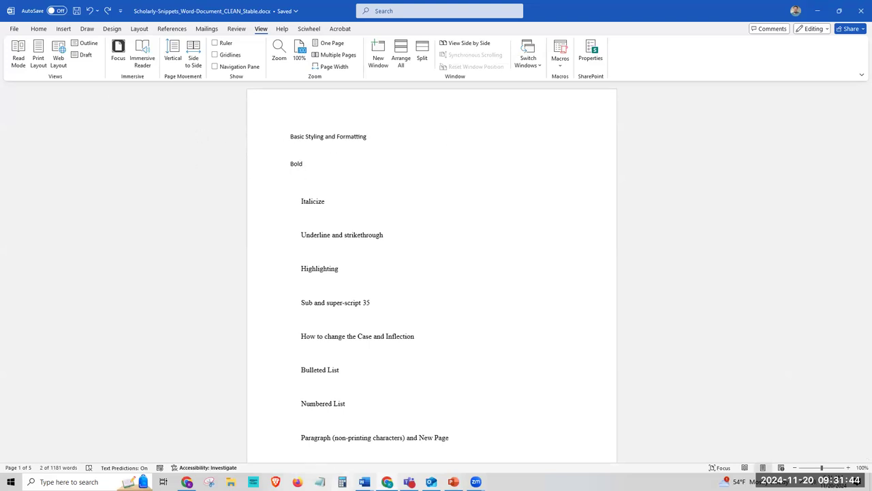
{"action": "mouse_move", "coordinate": [363, 482]}
{"action": "left_click", "coordinate": [415, 443]}
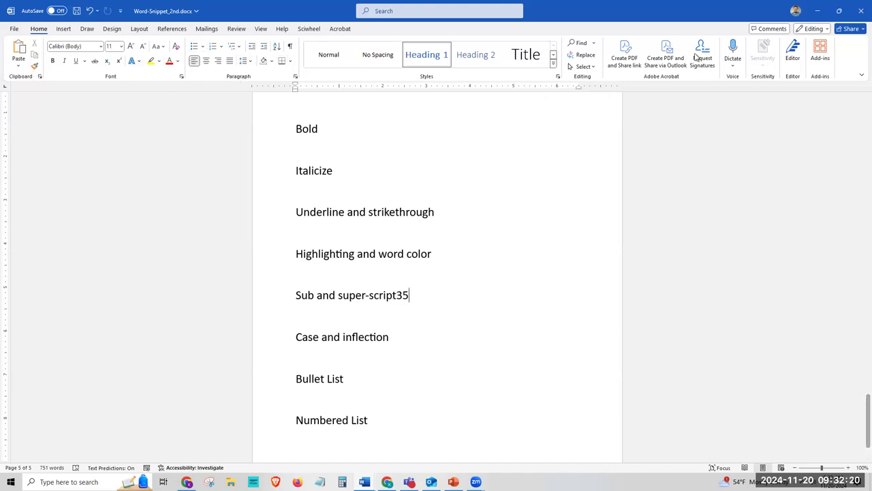
- Examine the available options in the Font and Paragraph settings dialogs, closing each without changes
{"action": "left_click", "coordinate": [181, 76]}
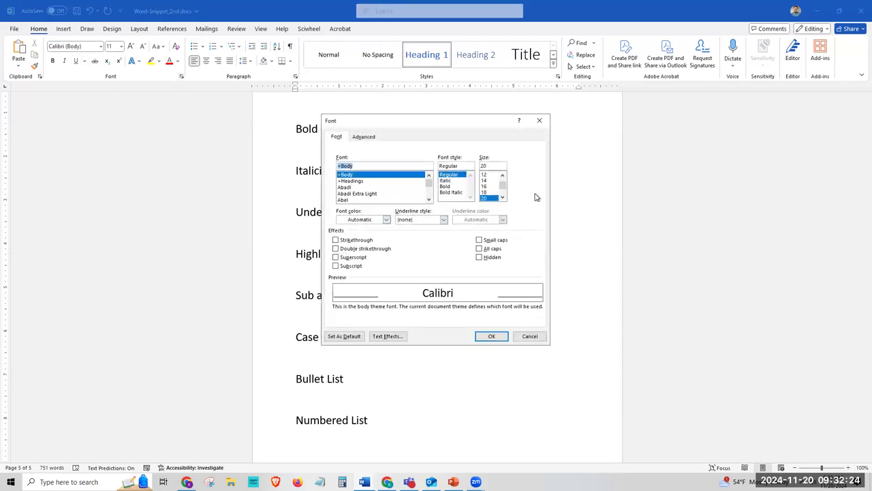
{"action": "left_click", "coordinate": [541, 121]}
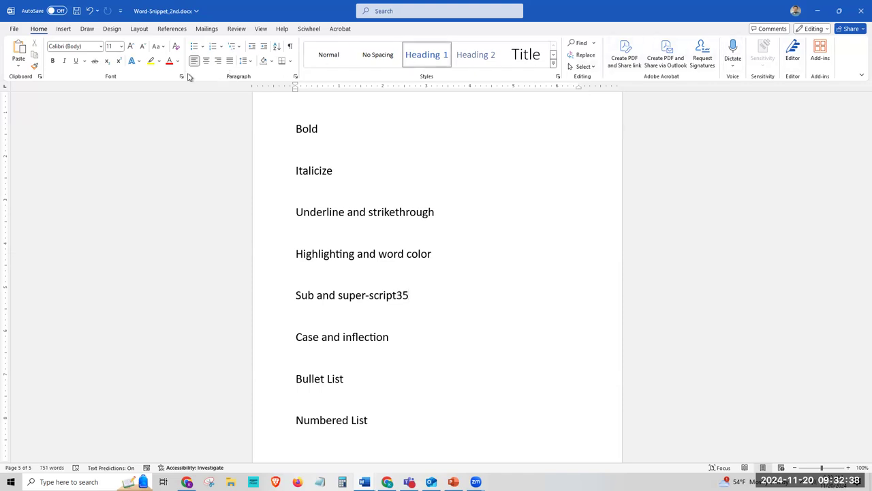
{"action": "scroll", "coordinate": [65, 34], "scroll_direction": "down", "scroll_amount": 4}
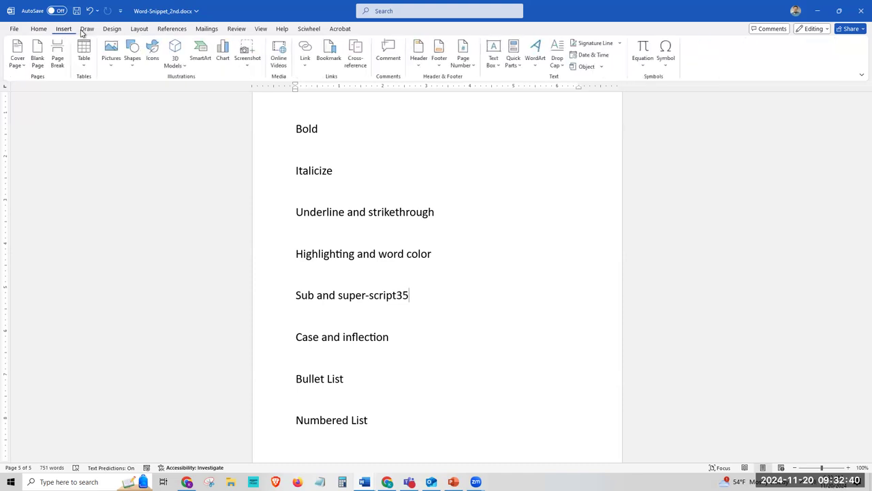
{"action": "left_click", "coordinate": [40, 31]}
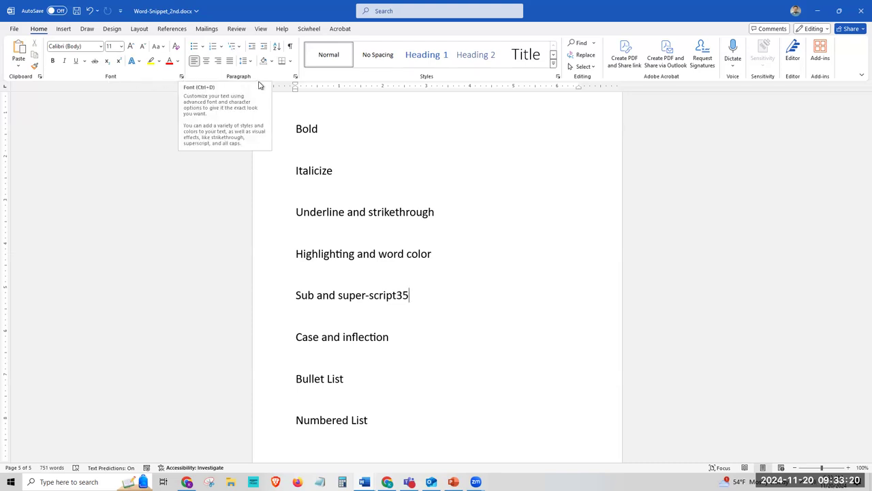
{"action": "left_click", "coordinate": [296, 77]}
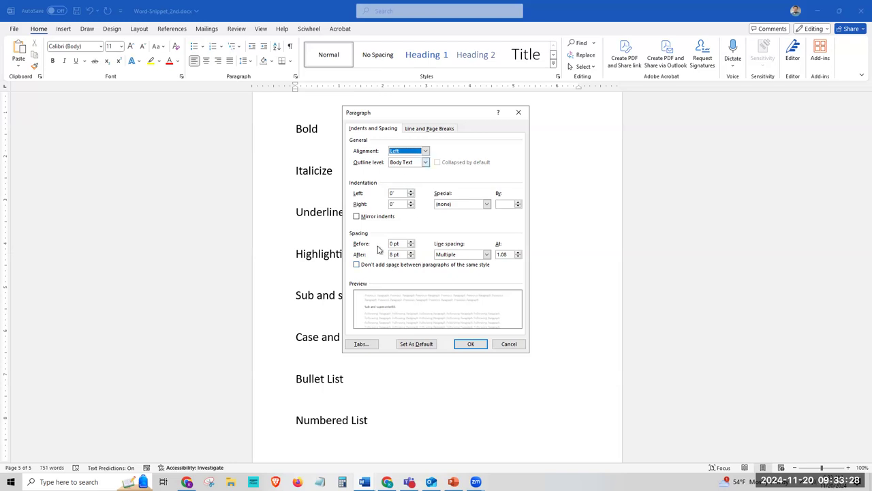
{"action": "left_click", "coordinate": [518, 113]}
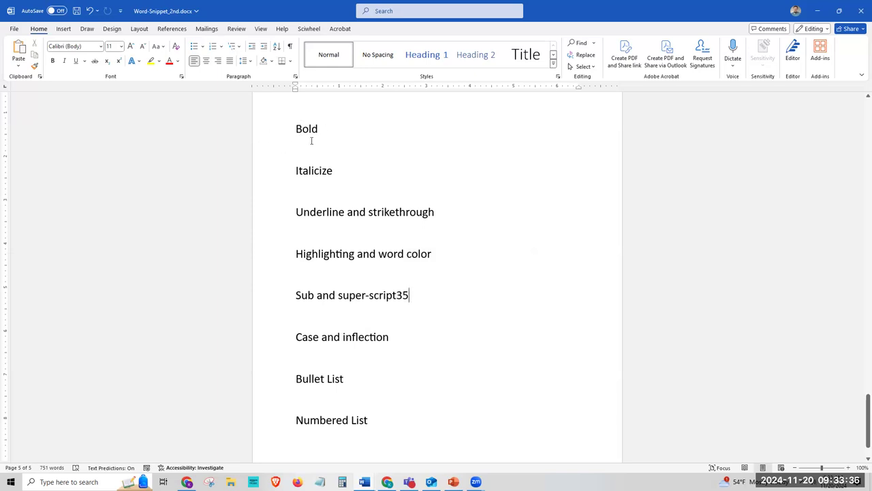
- Format the line "Bold" as bold and the line "Italicize" as italic
{"action": "left_click", "coordinate": [258, 129]}
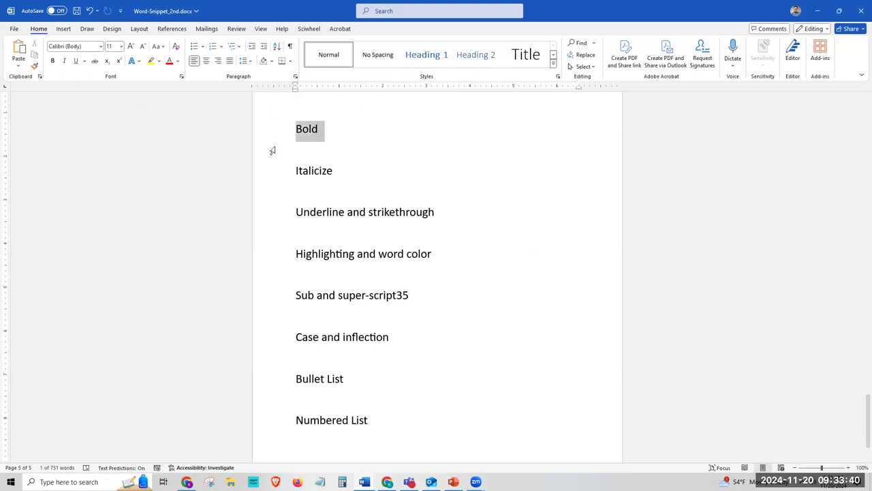
{"action": "left_click_drag", "start_coordinate": [318, 128], "coordinate": [295, 129]}
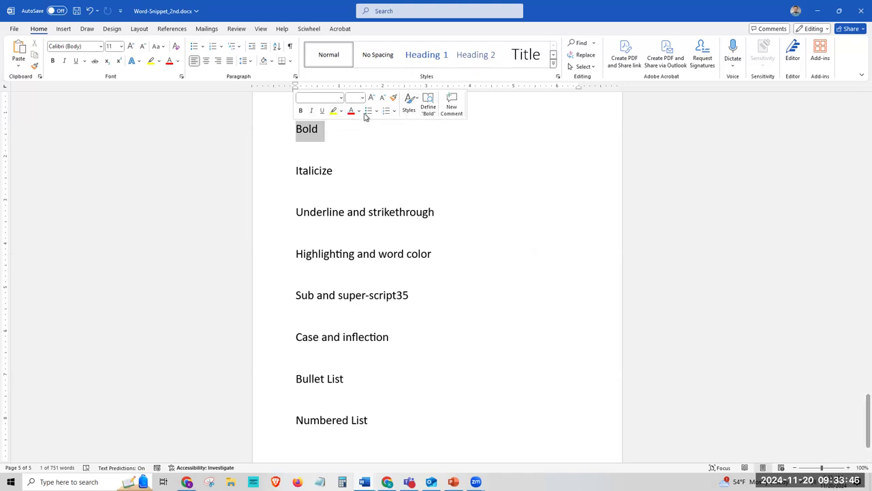
{"action": "left_click", "coordinate": [344, 134]}
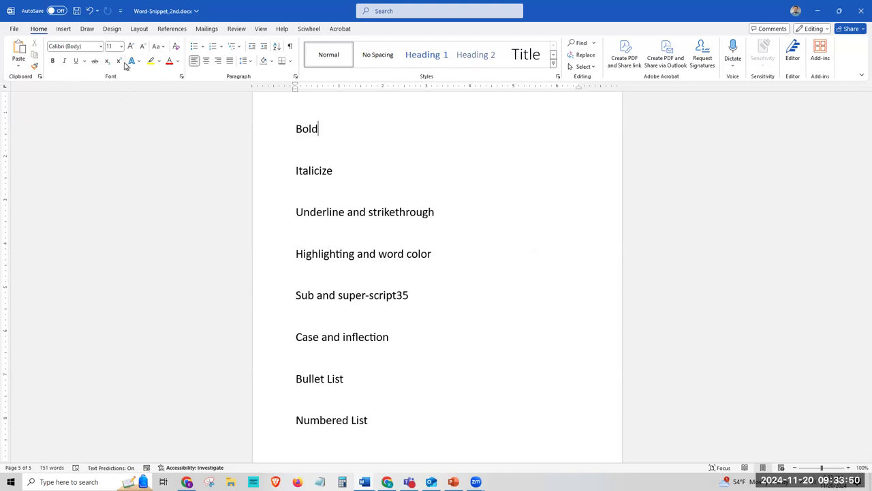
{"action": "left_click_drag", "start_coordinate": [320, 129], "coordinate": [267, 125]}
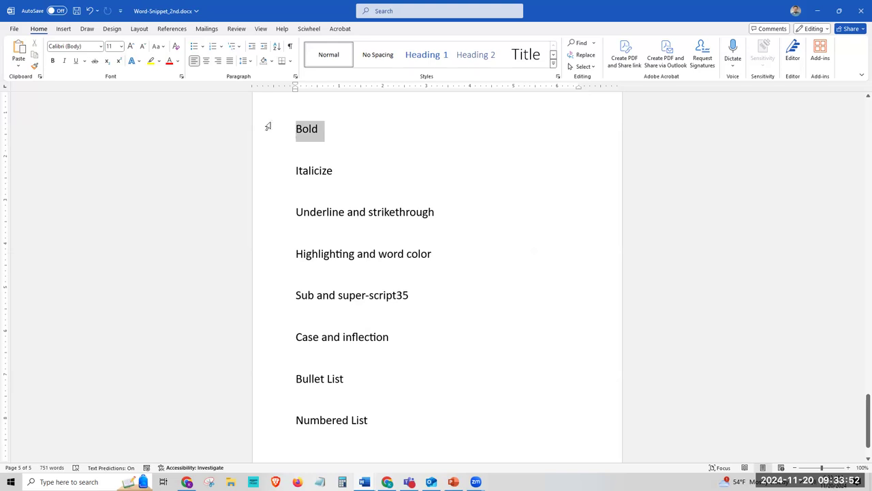
{"action": "left_click", "coordinate": [53, 61]}
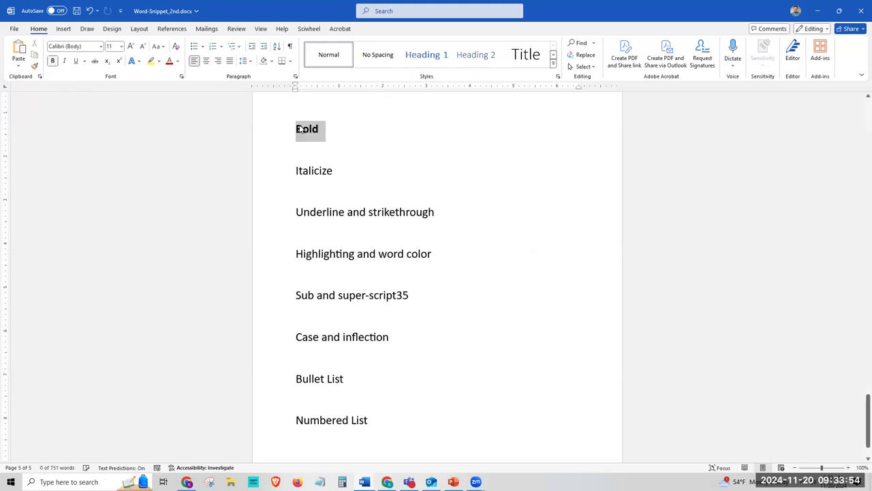
{"action": "left_click_drag", "start_coordinate": [335, 172], "coordinate": [295, 172]}
{"action": "left_click", "coordinate": [64, 61]}
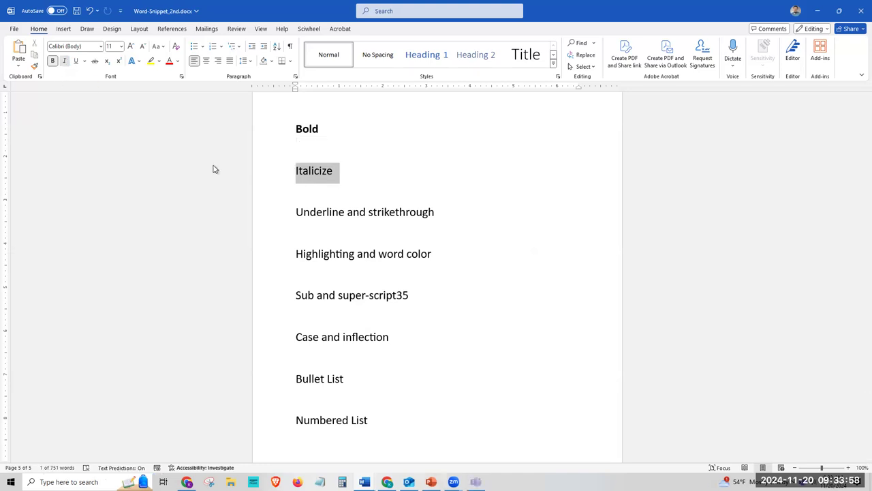
- Give the word "Underline" a dashed underline and set the underline color to green
{"action": "left_click", "coordinate": [322, 212]}
{"action": "left_click_drag", "start_coordinate": [296, 211], "coordinate": [345, 212]}
{"action": "left_click", "coordinate": [75, 61]}
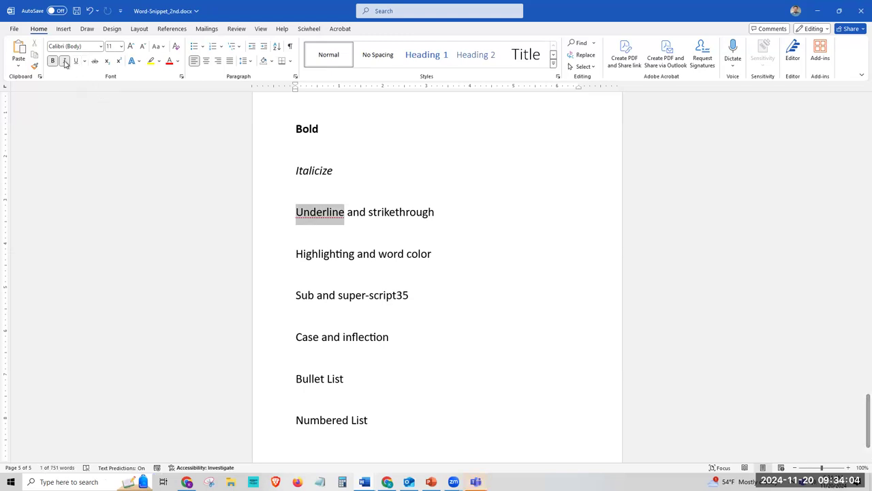
{"action": "left_click", "coordinate": [84, 61]}
{"action": "left_click", "coordinate": [84, 61]}
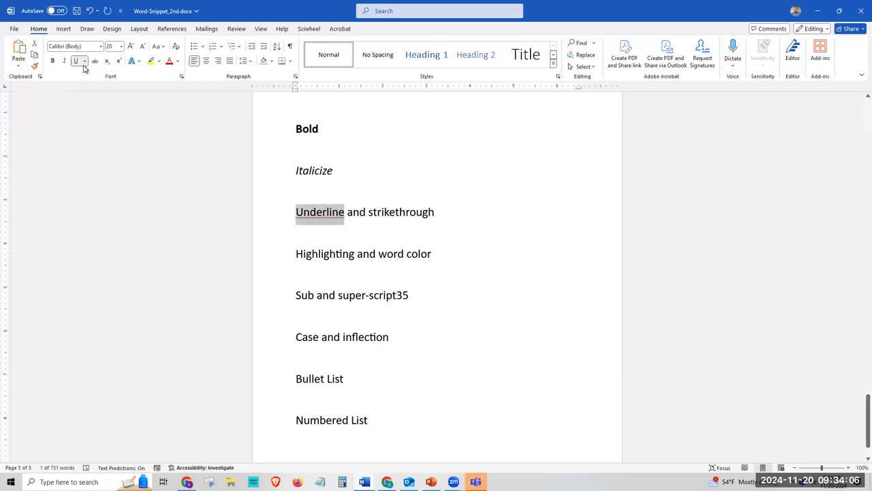
{"action": "left_click", "coordinate": [84, 61]}
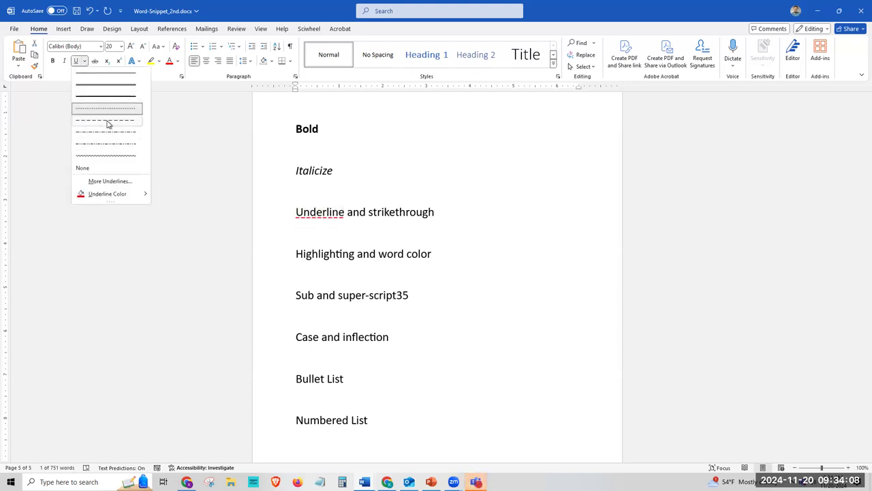
{"action": "left_click", "coordinate": [103, 107]}
{"action": "left_click", "coordinate": [85, 61]}
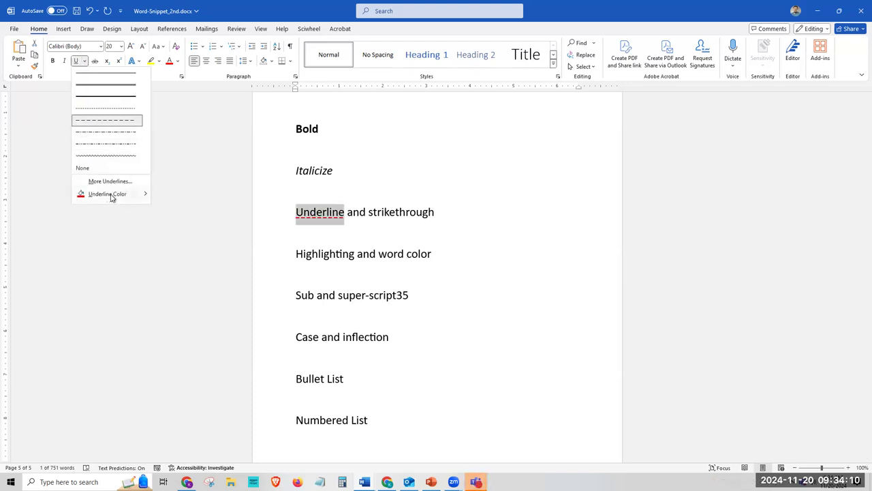
{"action": "mouse_move", "coordinate": [109, 195]}
{"action": "left_click", "coordinate": [225, 241]}
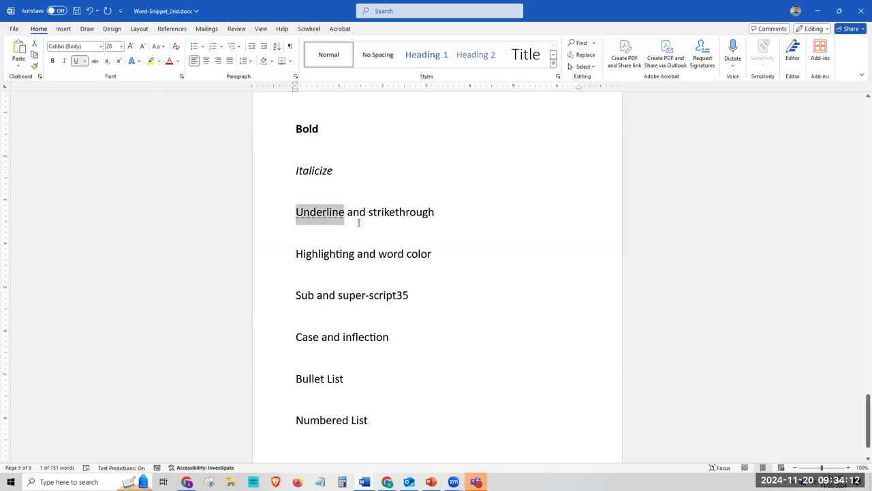
- Apply strikethrough to the word "strikethrough" and change the effect to double strikethrough
{"action": "left_click", "coordinate": [358, 223]}
{"action": "left_click_drag", "start_coordinate": [368, 212], "coordinate": [435, 212]}
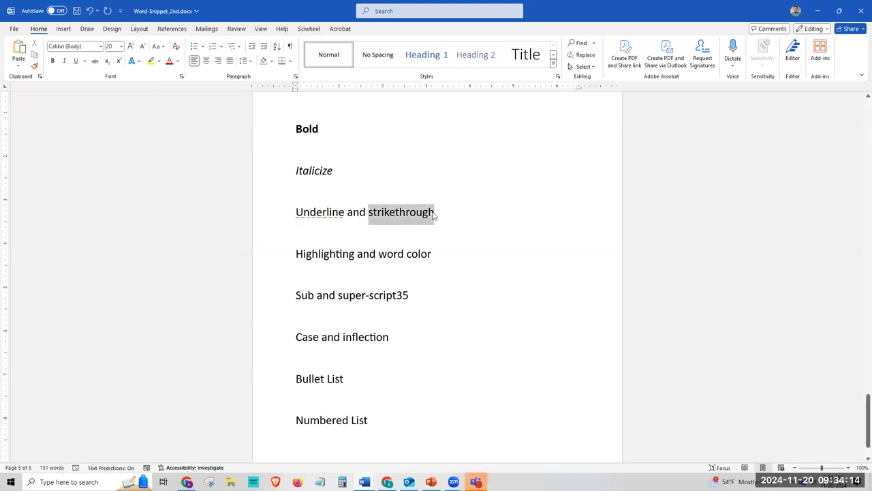
{"action": "left_click", "coordinate": [96, 60]}
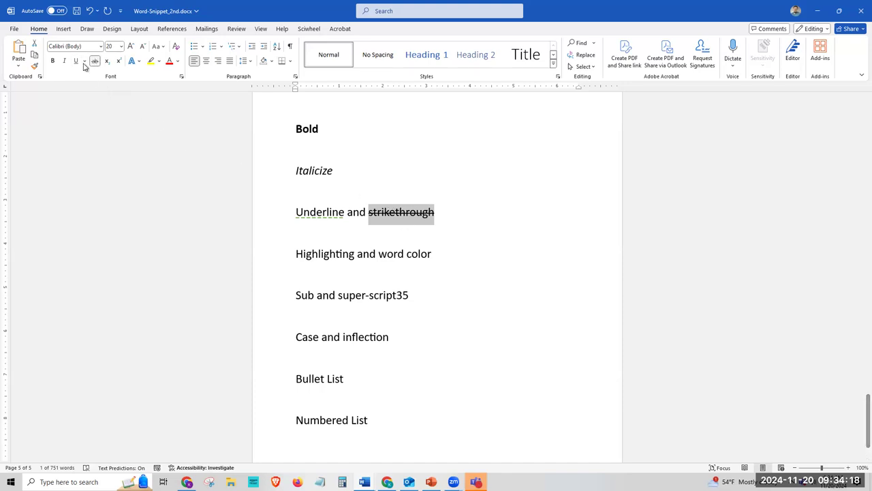
{"action": "left_click", "coordinate": [181, 76]}
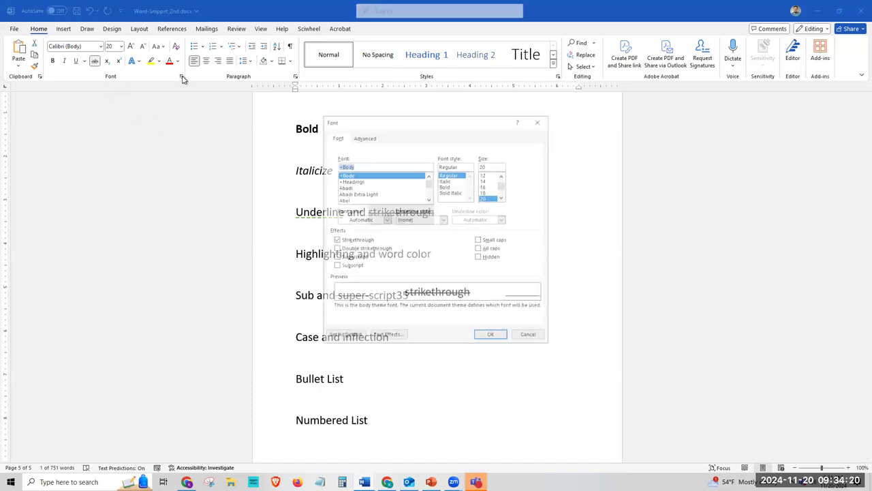
{"action": "left_click", "coordinate": [359, 250]}
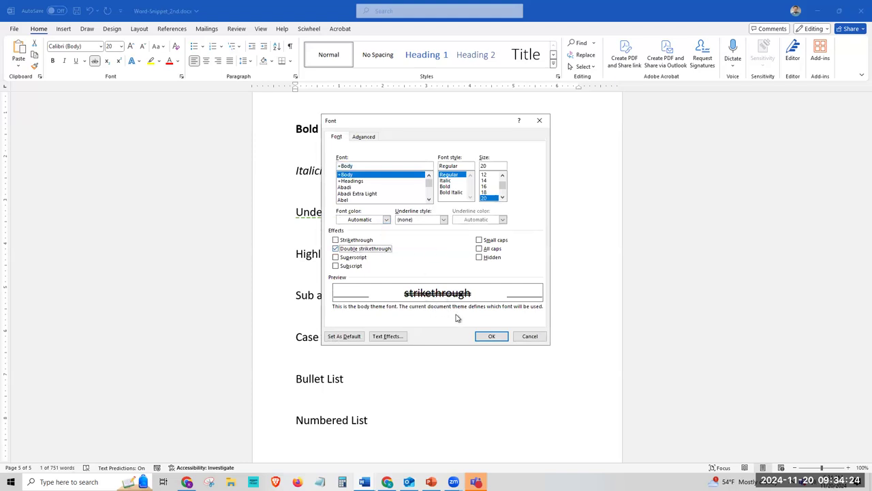
{"action": "left_click", "coordinate": [491, 336]}
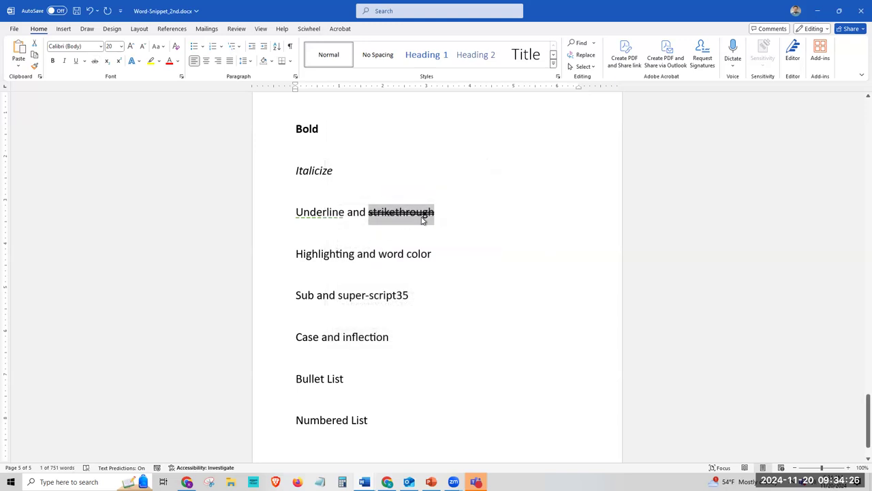
{"action": "key", "text": "Right"}
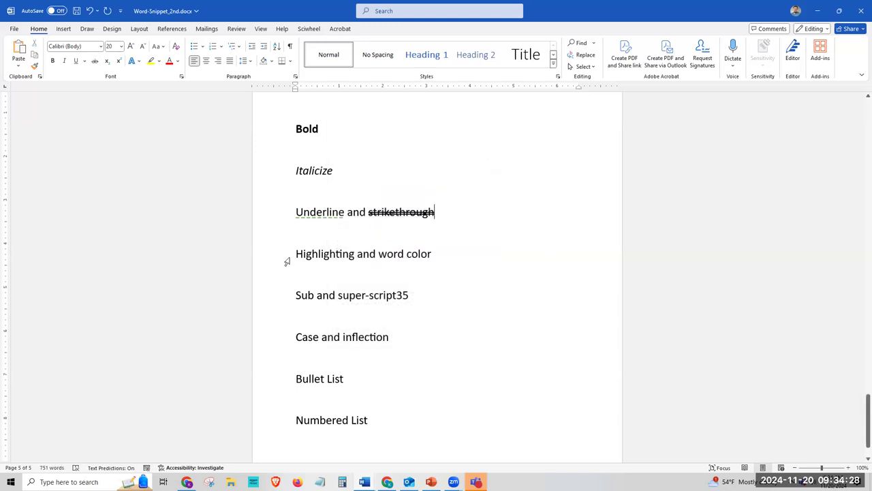
- Highlight the word "Highlighting" in yellow
{"action": "left_click_drag", "start_coordinate": [294, 255], "coordinate": [354, 260]}
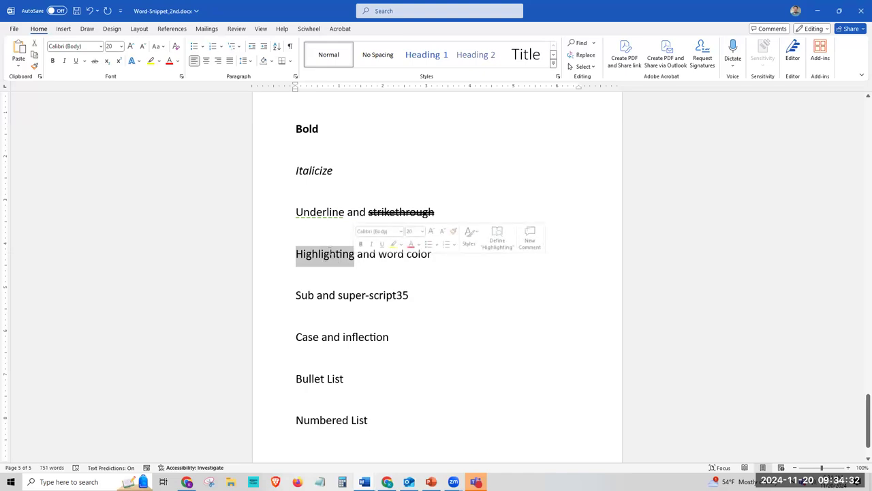
{"action": "left_click", "coordinate": [151, 61]}
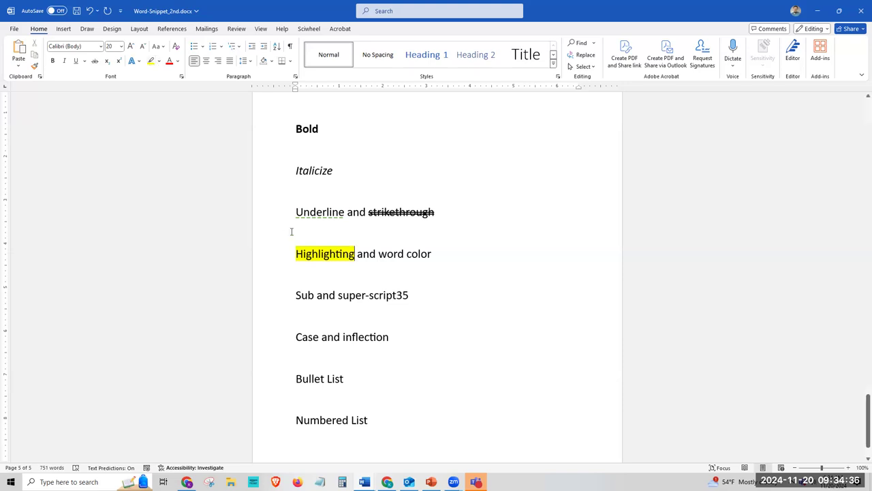
{"action": "left_click_drag", "start_coordinate": [354, 259], "coordinate": [308, 257]}
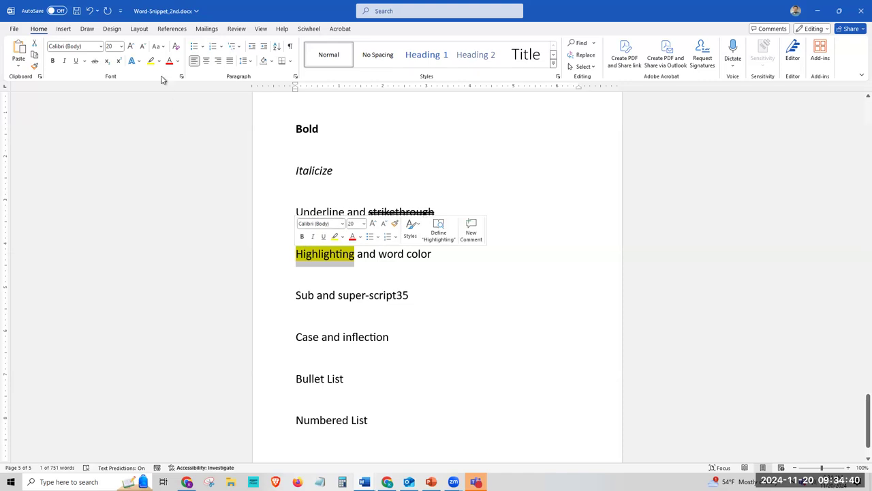
{"action": "left_click", "coordinate": [432, 254]}
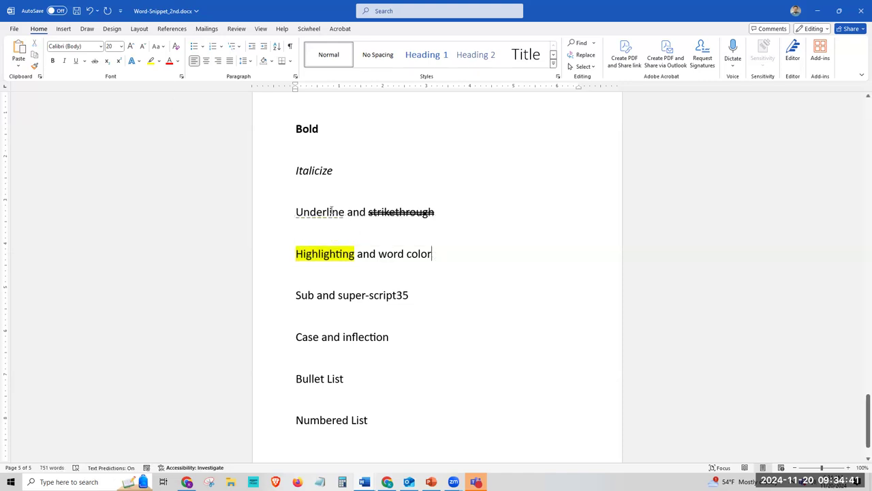
- Try the yellow highlighter pen on "word", "super-script35" and "Italicize"
{"action": "left_click", "coordinate": [150, 64]}
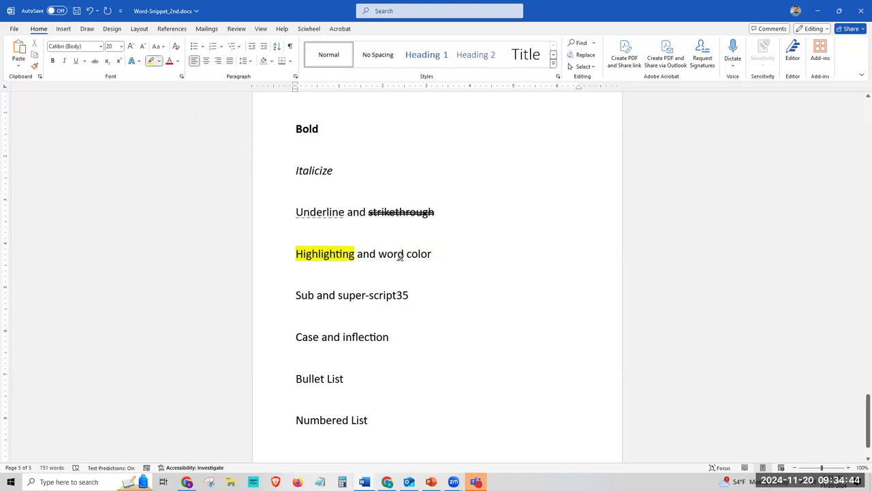
{"action": "left_click_drag", "start_coordinate": [405, 253], "coordinate": [378, 253]}
{"action": "left_click_drag", "start_coordinate": [407, 293], "coordinate": [338, 294]}
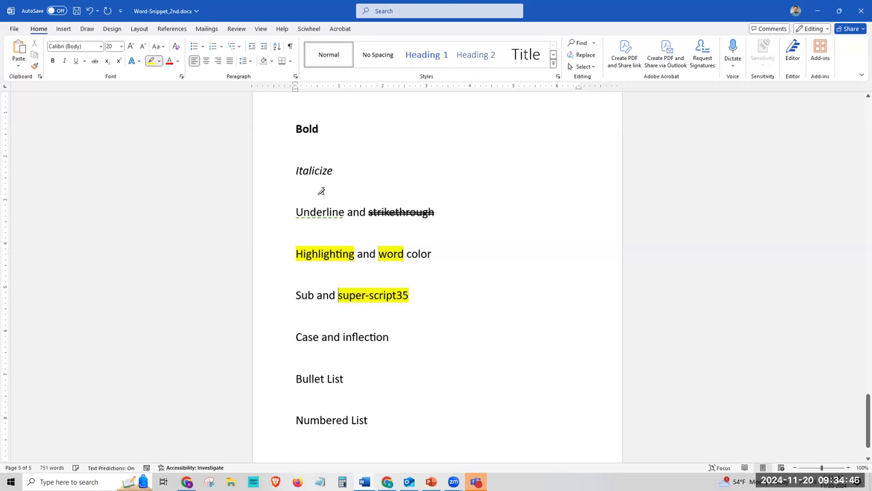
{"action": "left_click_drag", "start_coordinate": [274, 172], "coordinate": [336, 172]}
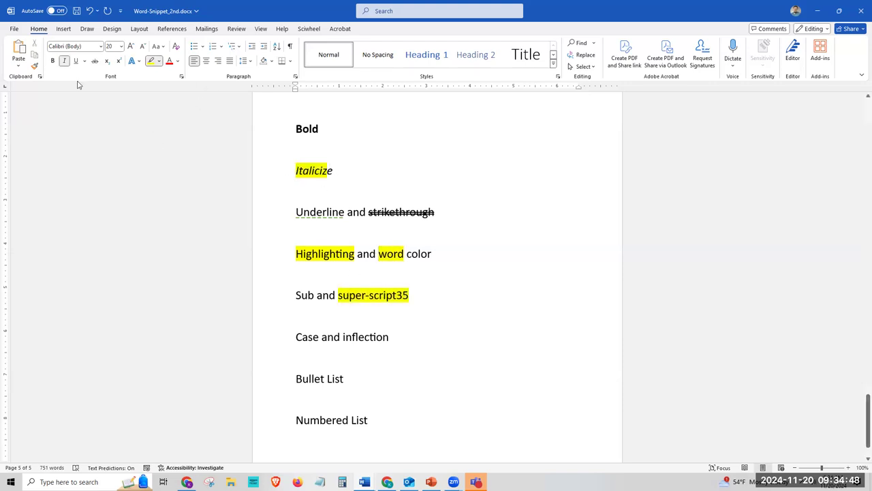
- Undo the yellow highlights on "Italicize", "super-script35" and "word"
{"action": "left_click", "coordinate": [88, 11]}
{"action": "left_click", "coordinate": [89, 11]}
{"action": "left_click", "coordinate": [88, 11]}
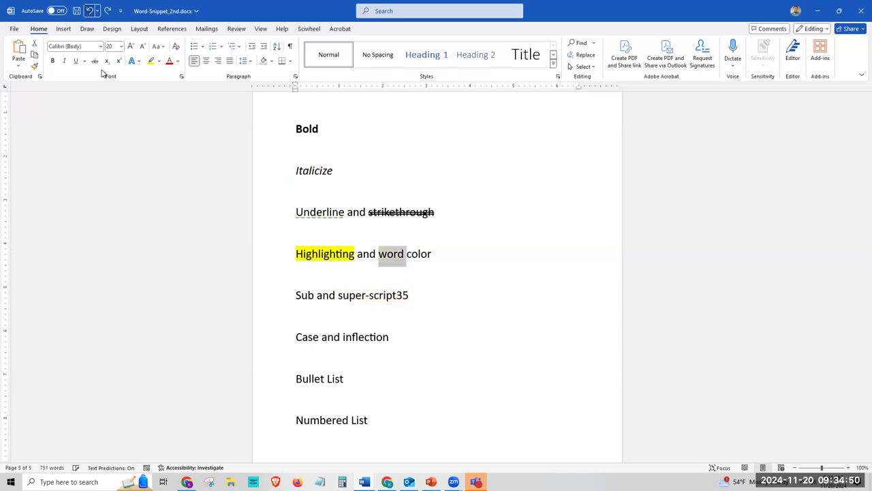
- Set the font color of "word color" to the standard red
{"action": "left_click", "coordinate": [158, 61]}
{"action": "left_click", "coordinate": [379, 238]}
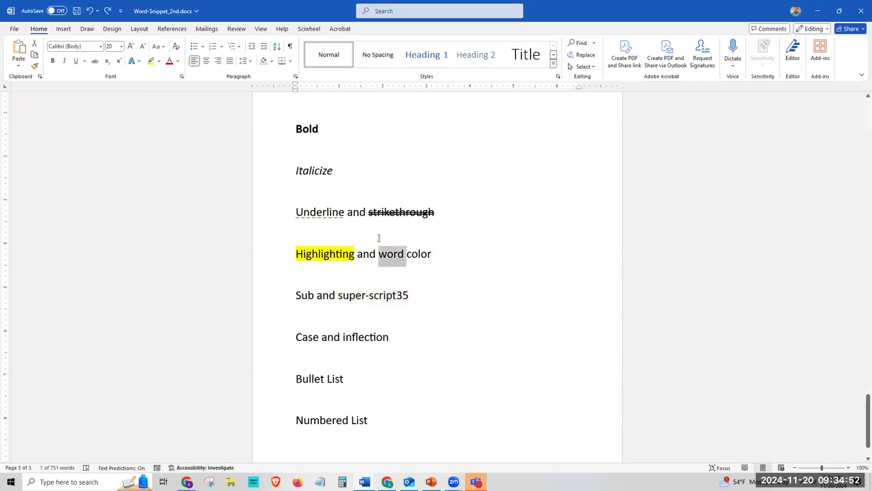
{"action": "left_click_drag", "start_coordinate": [379, 253], "coordinate": [431, 254]}
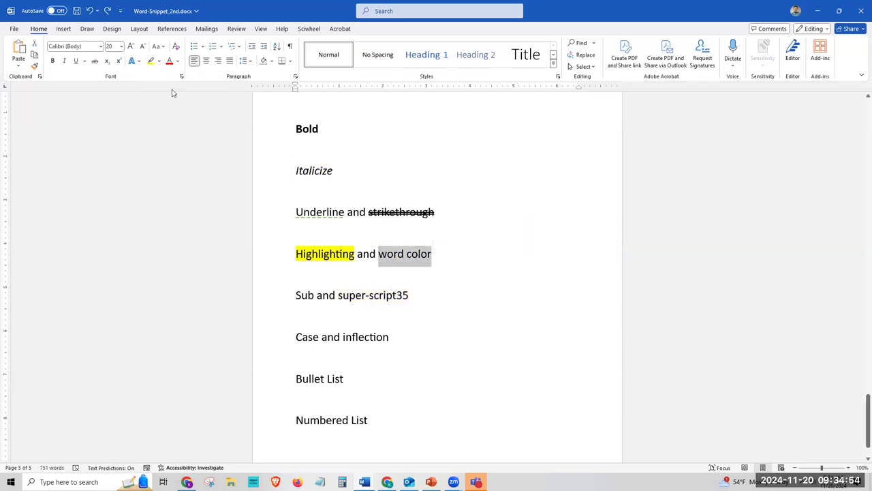
{"action": "left_click", "coordinate": [178, 64]}
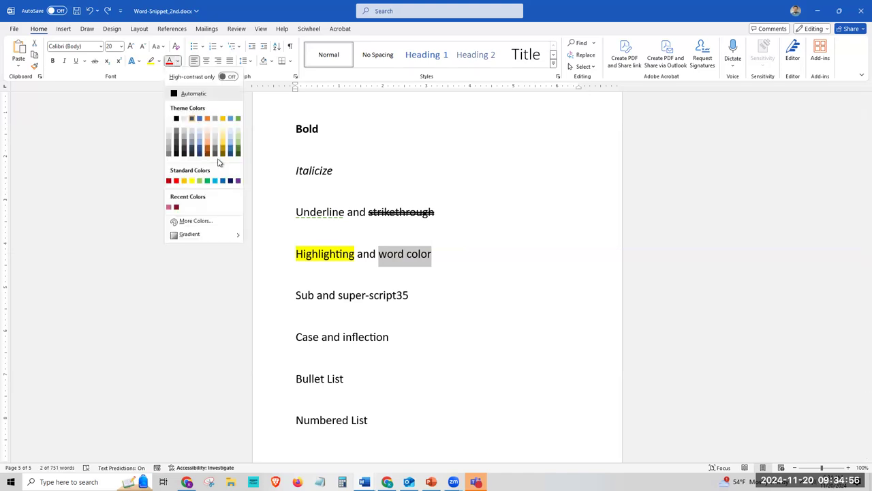
{"action": "left_click", "coordinate": [175, 180]}
- Apply a light-variation gradient to the red text "word color"
{"action": "left_click_drag", "start_coordinate": [434, 254], "coordinate": [378, 254]}
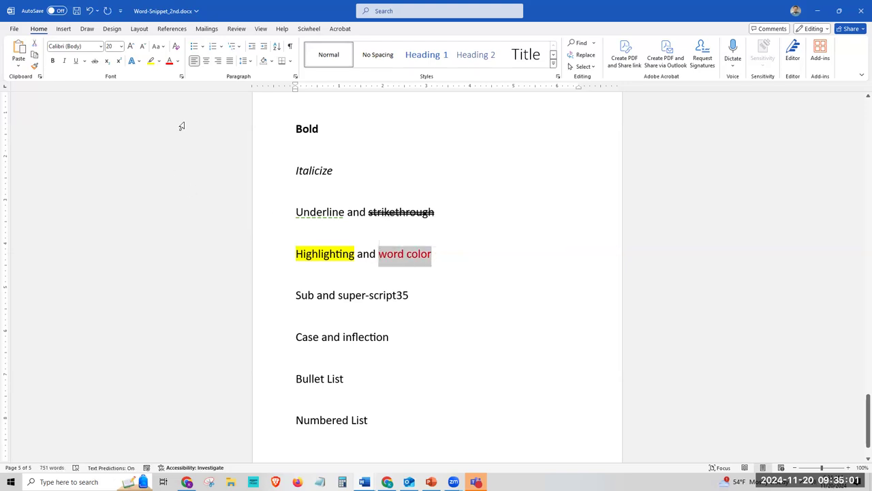
{"action": "left_click", "coordinate": [177, 60]}
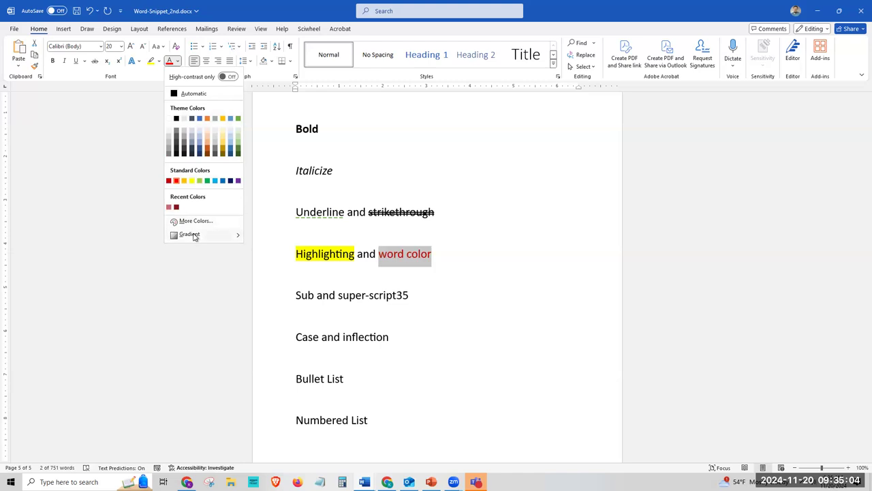
{"action": "mouse_move", "coordinate": [201, 234]}
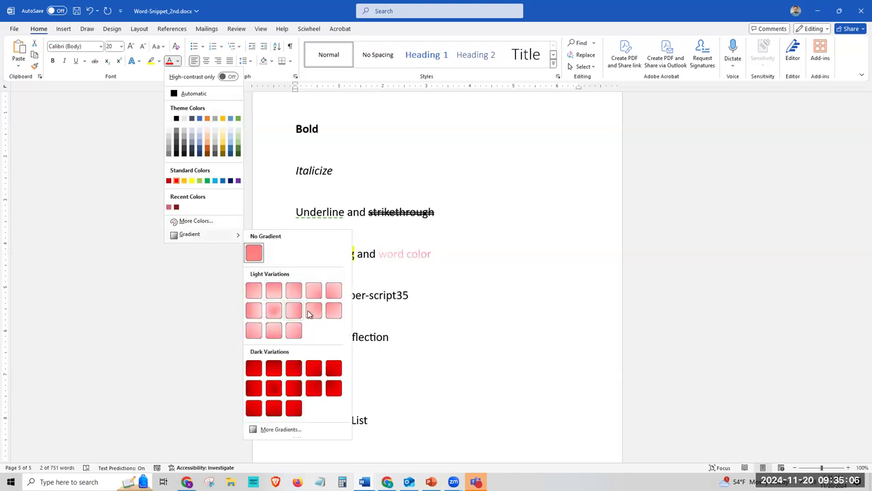
{"action": "left_click", "coordinate": [319, 311]}
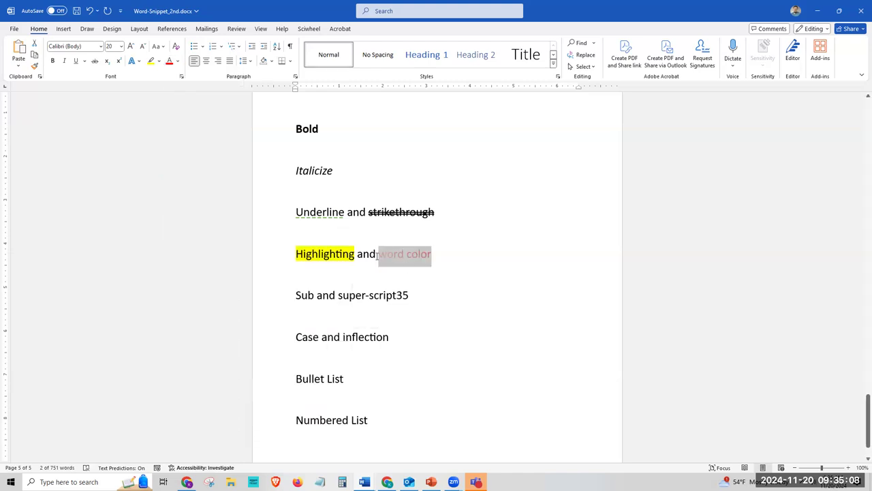
{"action": "left_click", "coordinate": [383, 255]}
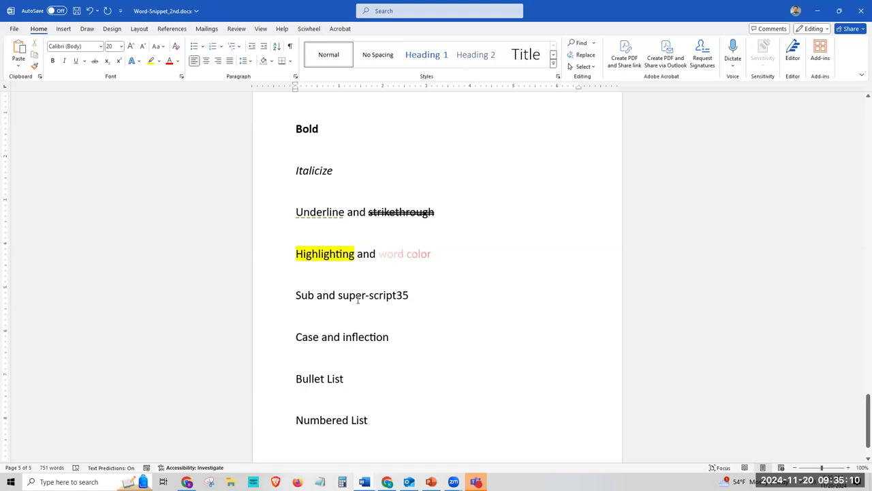
- Clear all formatting from the "Underline and strikethrough" and "Highlighting and word color" lines
{"action": "left_click_drag", "start_coordinate": [439, 254], "coordinate": [293, 249]}
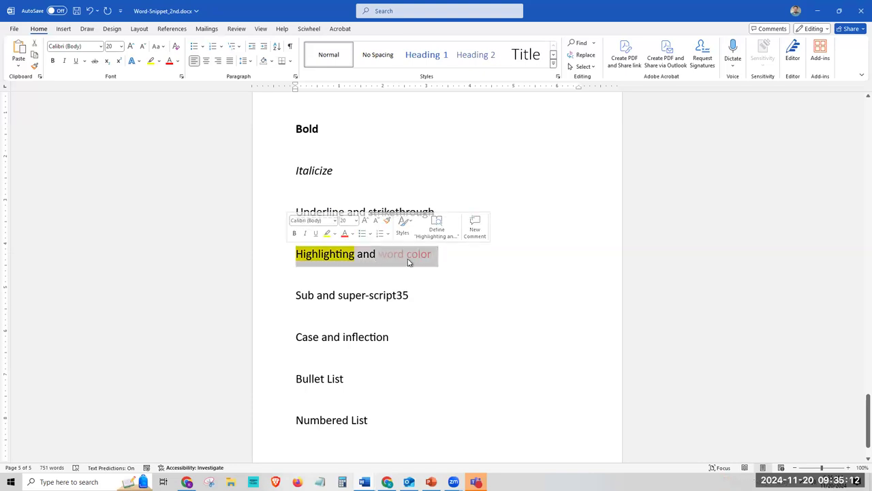
{"action": "left_click", "coordinate": [444, 257]}
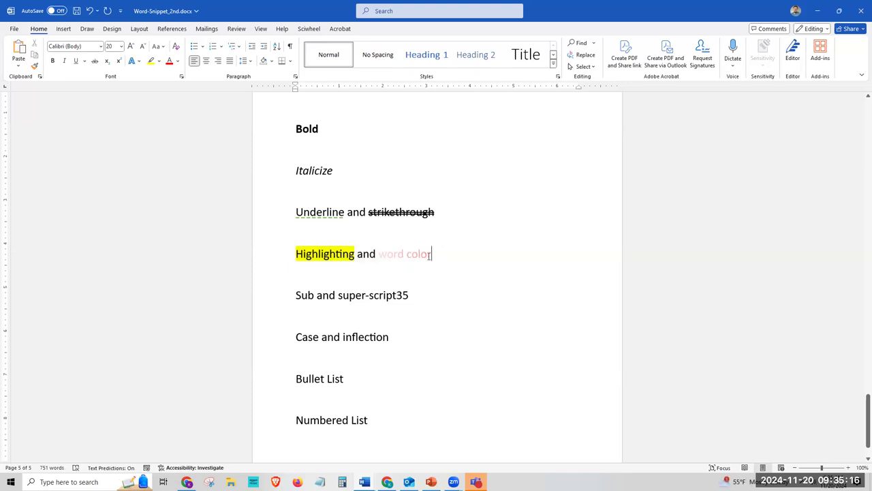
{"action": "left_click_drag", "start_coordinate": [429, 254], "coordinate": [417, 255]}
{"action": "left_click_drag", "start_coordinate": [372, 220], "coordinate": [297, 216]}
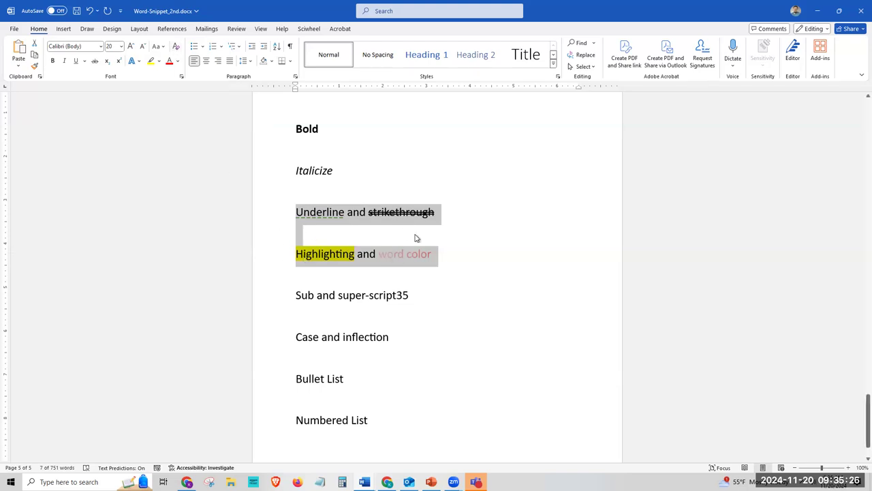
{"action": "left_click_drag", "start_coordinate": [436, 265], "coordinate": [291, 213]}
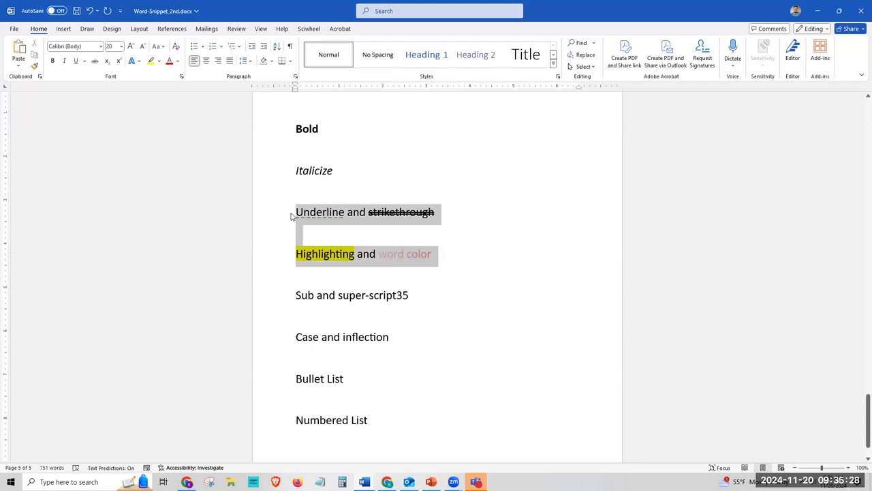
{"action": "left_click", "coordinate": [177, 47]}
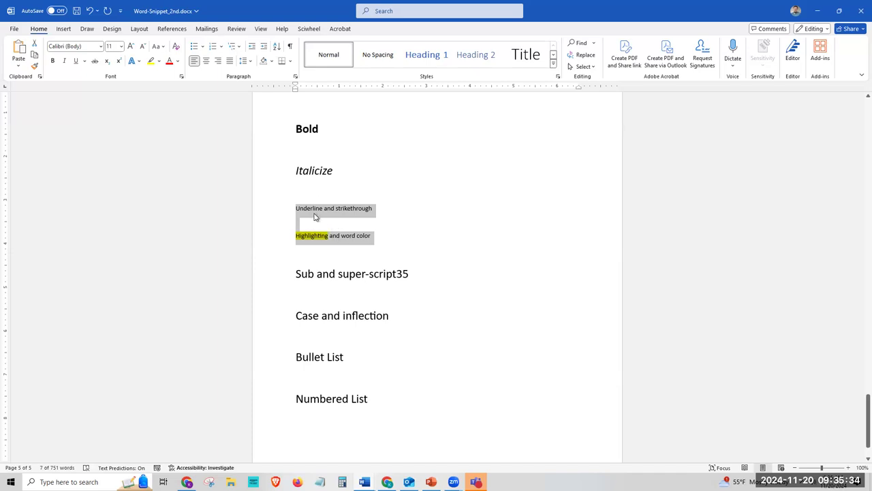
- Remove the yellow highlight from the word "Highlighting"
{"action": "left_click", "coordinate": [329, 236]}
{"action": "left_click_drag", "start_coordinate": [328, 235], "coordinate": [297, 235]}
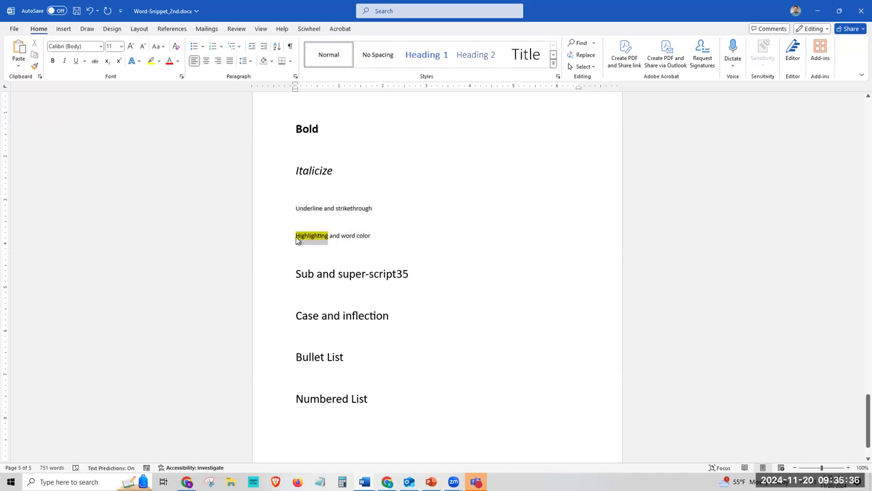
{"action": "left_click", "coordinate": [159, 61]}
{"action": "left_click", "coordinate": [172, 137]}
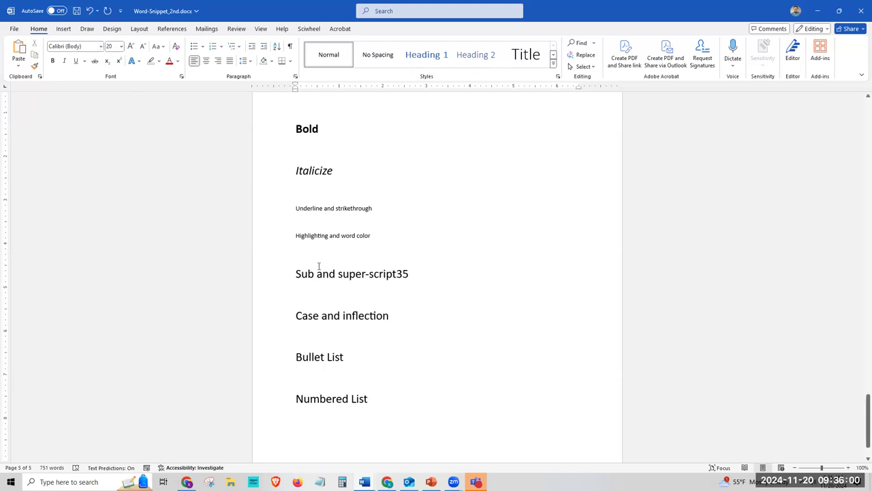
- Use Format Painter to copy the formatting of "and" in the "Sub and super-script35" line onto the underline and highlighting lines
{"action": "left_click_drag", "start_coordinate": [326, 274], "coordinate": [312, 274]}
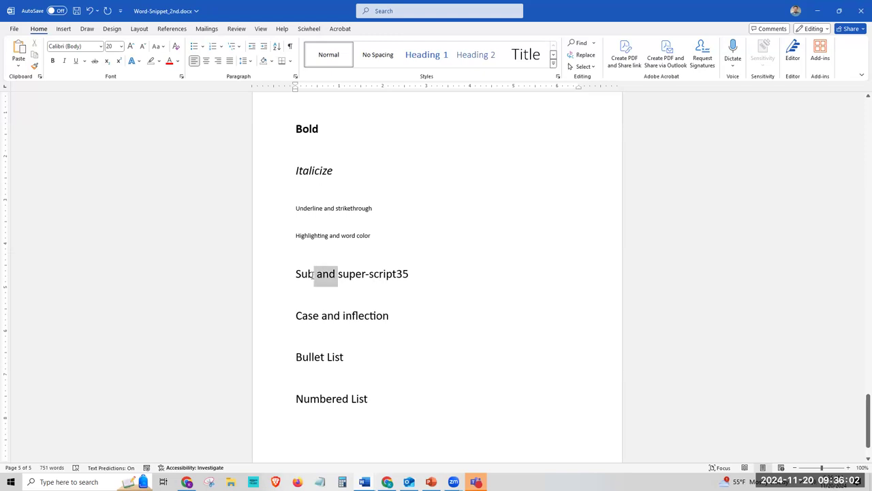
{"action": "left_click", "coordinate": [34, 67]}
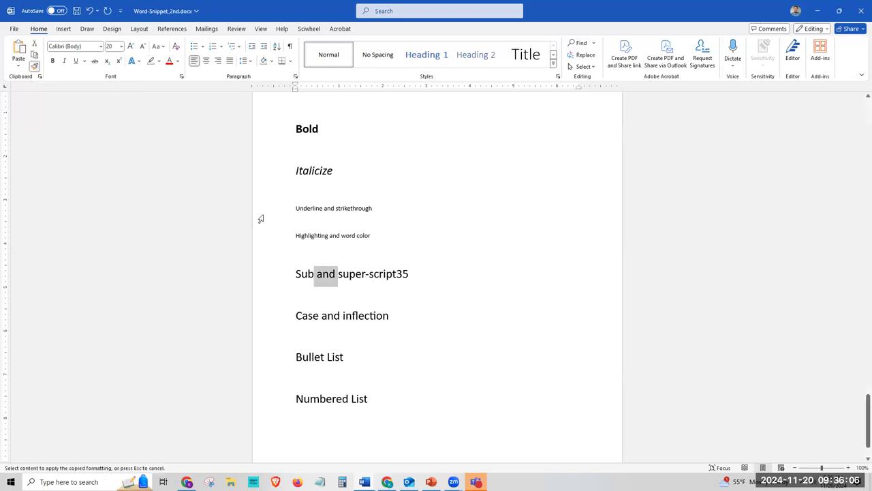
{"action": "left_click_drag", "start_coordinate": [371, 235], "coordinate": [286, 206]}
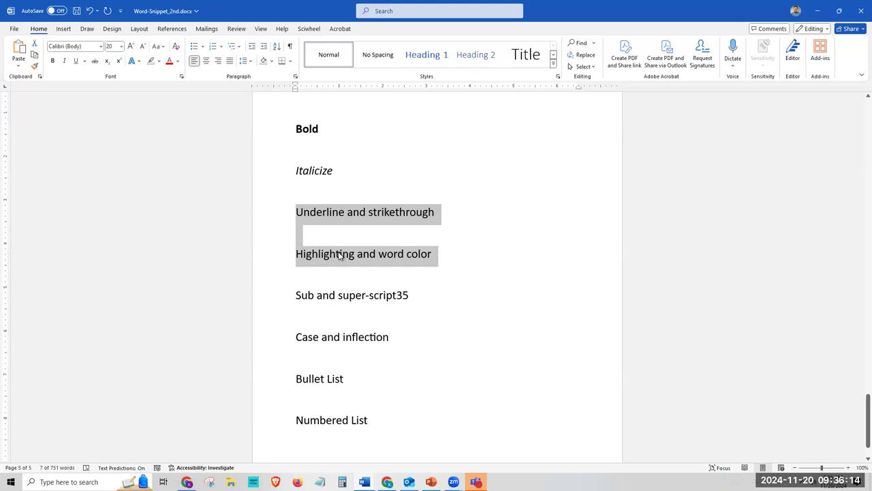
{"action": "left_click", "coordinate": [354, 296]}
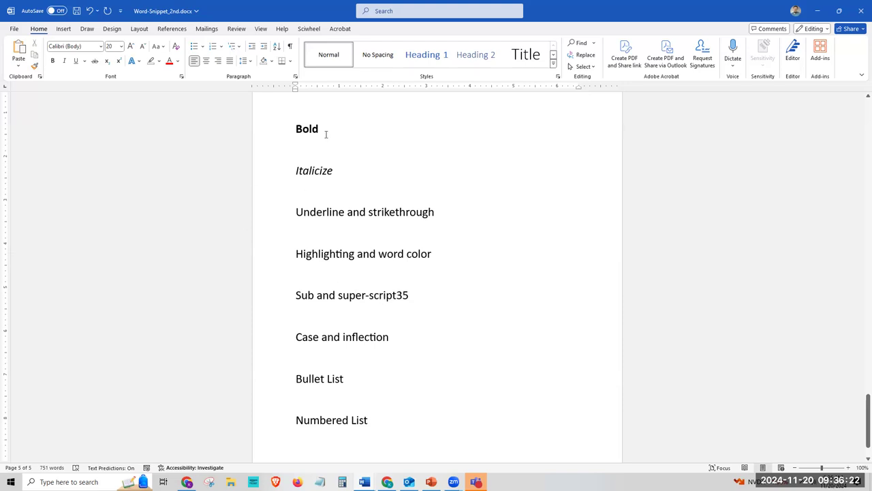
- Copy the formatting of "Bold" with a locked Format Painter onto "strikethrough", "and", "Highlighting" and "Underline", and turn the painter off
{"action": "double_click", "coordinate": [300, 129]}
{"action": "left_click", "coordinate": [298, 129]}
{"action": "double_click", "coordinate": [298, 129]}
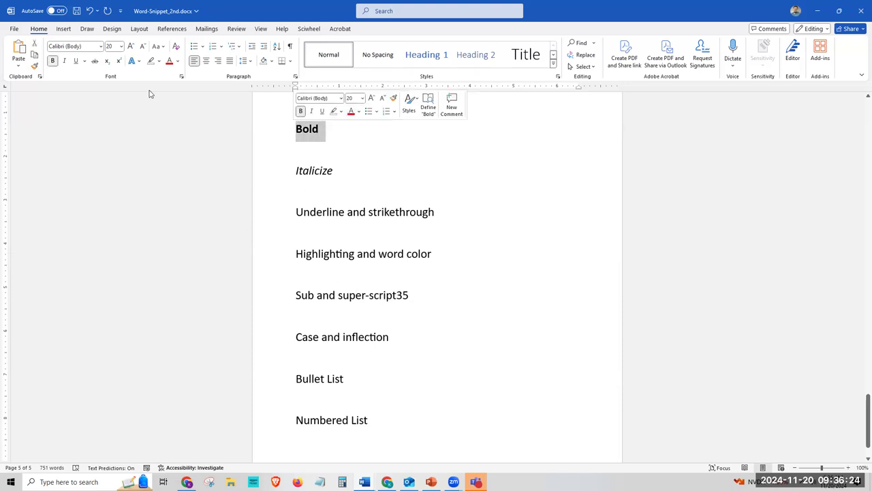
{"action": "left_click", "coordinate": [34, 67]}
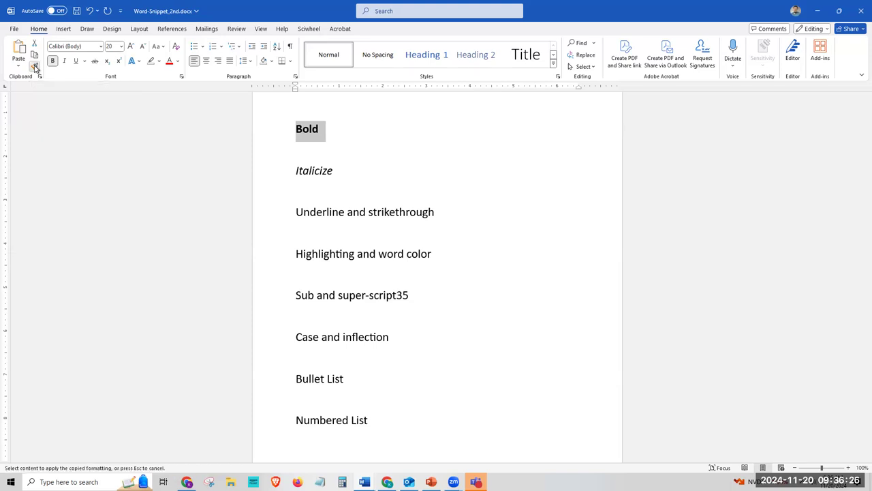
{"action": "left_click", "coordinate": [410, 210]}
{"action": "left_click", "coordinate": [368, 253]}
{"action": "left_click", "coordinate": [334, 258]}
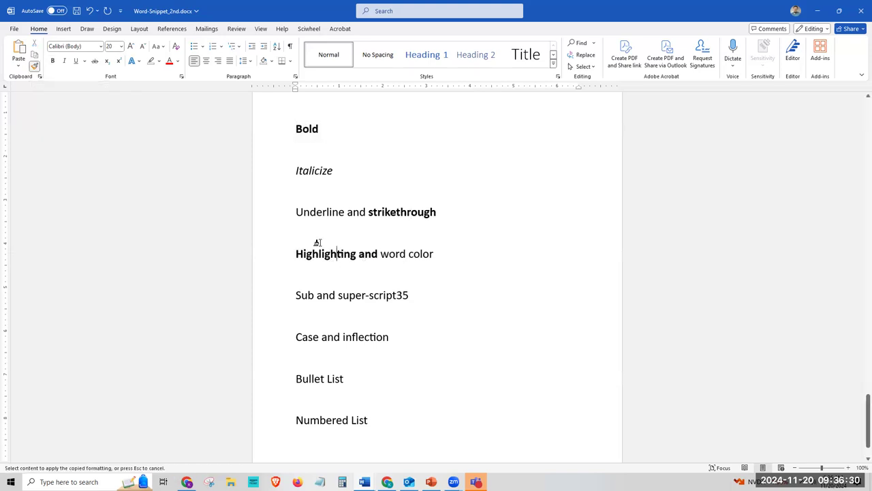
{"action": "left_click", "coordinate": [323, 212]}
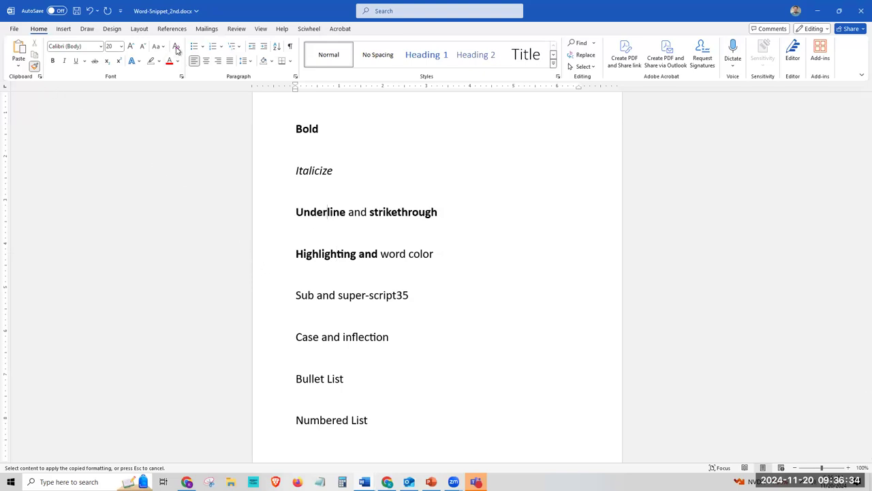
{"action": "left_click", "coordinate": [35, 66]}
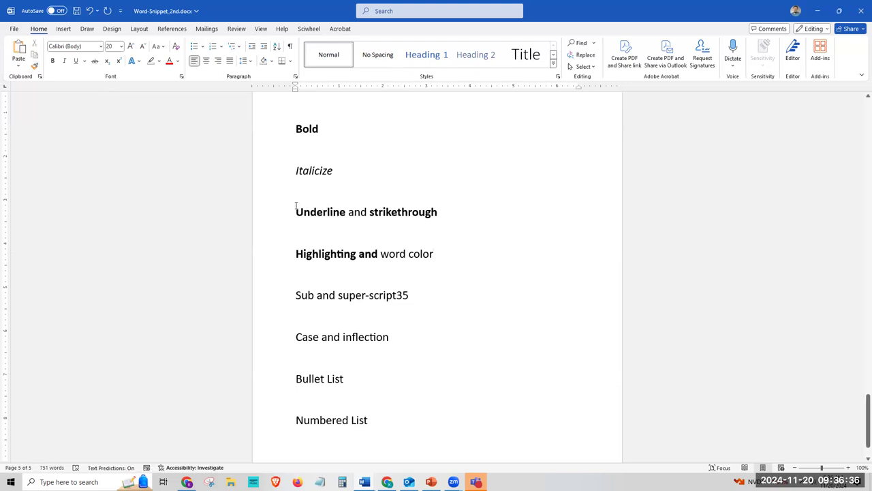
- Reset the "Underline and strikethrough" and "Highlighting and word color" lines to the default character formatting
{"action": "left_click_drag", "start_coordinate": [296, 205], "coordinate": [434, 259]}
{"action": "key", "text": "ctrl+space"}
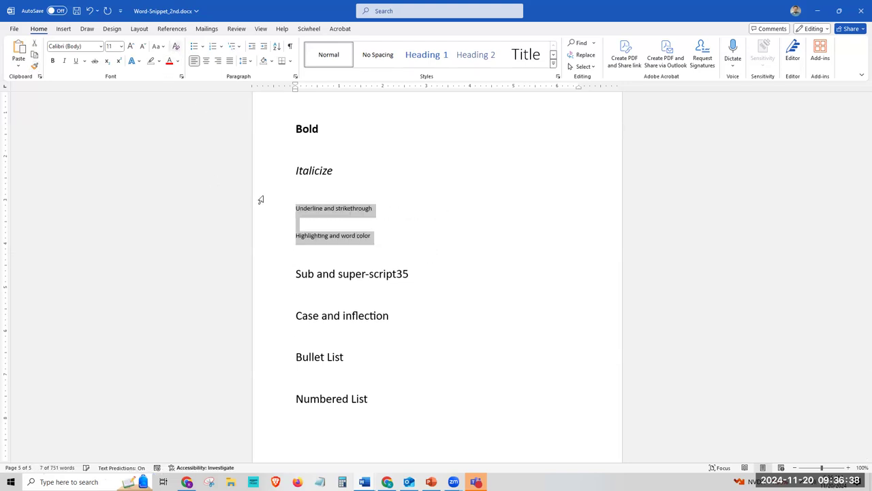
{"action": "left_click", "coordinate": [352, 276]}
- Try subscript on the "35" at the end of "super-script35" and change it to superscript
{"action": "scroll", "coordinate": [316, 227], "scroll_direction": "down", "scroll_amount": 1}
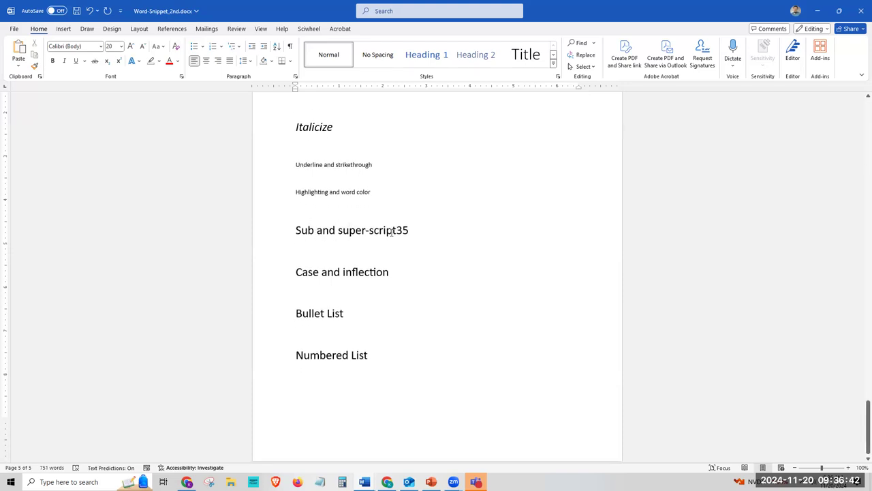
{"action": "left_click_drag", "start_coordinate": [410, 230], "coordinate": [396, 232]}
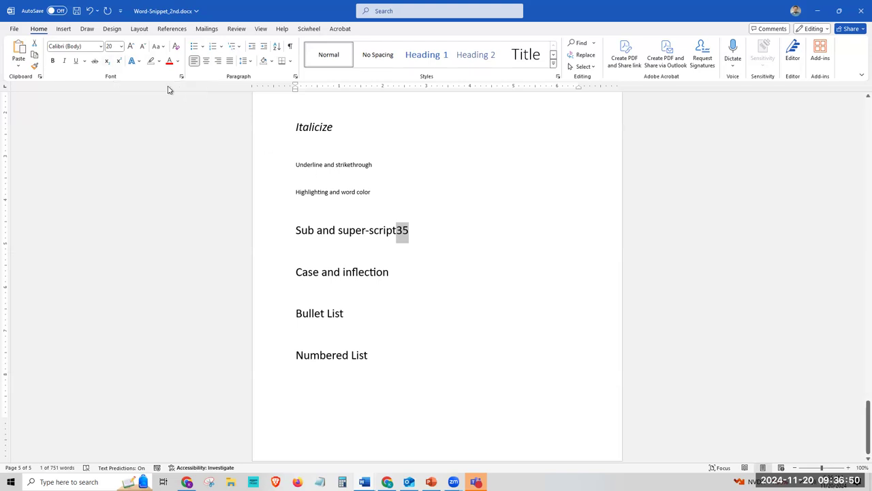
{"action": "left_click", "coordinate": [107, 61]}
{"action": "left_click", "coordinate": [119, 62]}
- Set the superscript "35" to 22 pt and try bold and italic on it
{"action": "left_click", "coordinate": [142, 46]}
{"action": "left_click", "coordinate": [133, 47]}
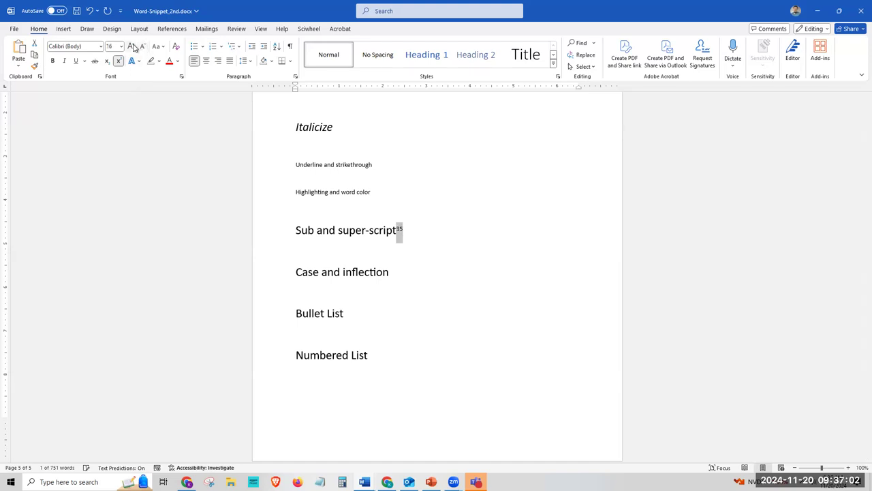
{"action": "left_click", "coordinate": [133, 46]}
{"action": "left_click", "coordinate": [132, 46]}
{"action": "left_click", "coordinate": [133, 46]}
{"action": "left_click", "coordinate": [53, 61]}
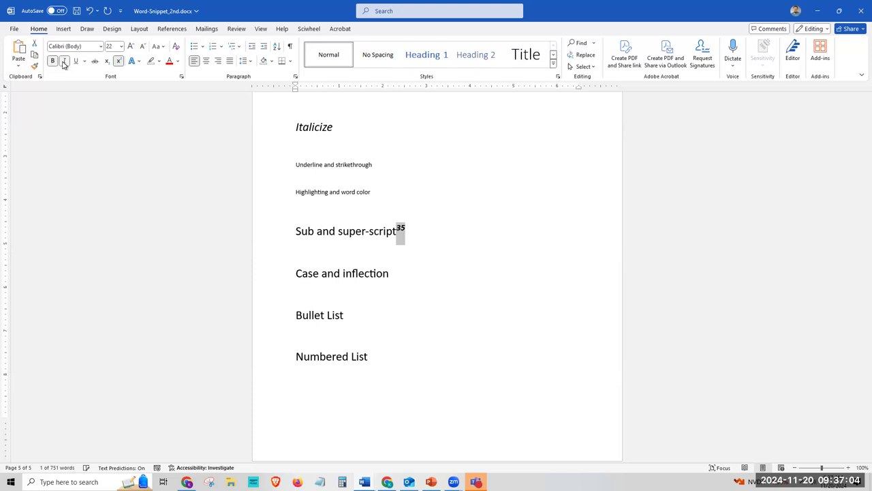
{"action": "left_click", "coordinate": [54, 61]}
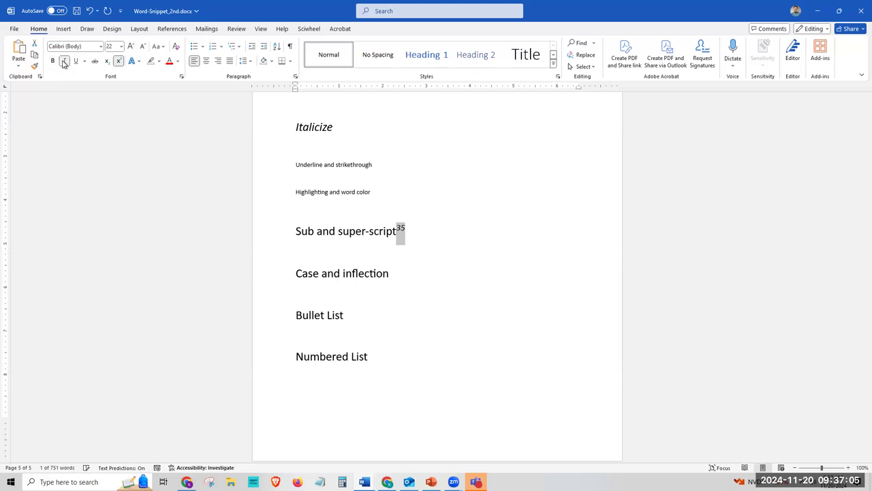
- Enlarge the superscript "35" step by step to 48 pt
{"action": "left_click", "coordinate": [131, 46]}
{"action": "left_click", "coordinate": [131, 45]}
{"action": "left_click", "coordinate": [131, 45]}
{"action": "left_click", "coordinate": [130, 45]}
{"action": "left_click", "coordinate": [131, 46]}
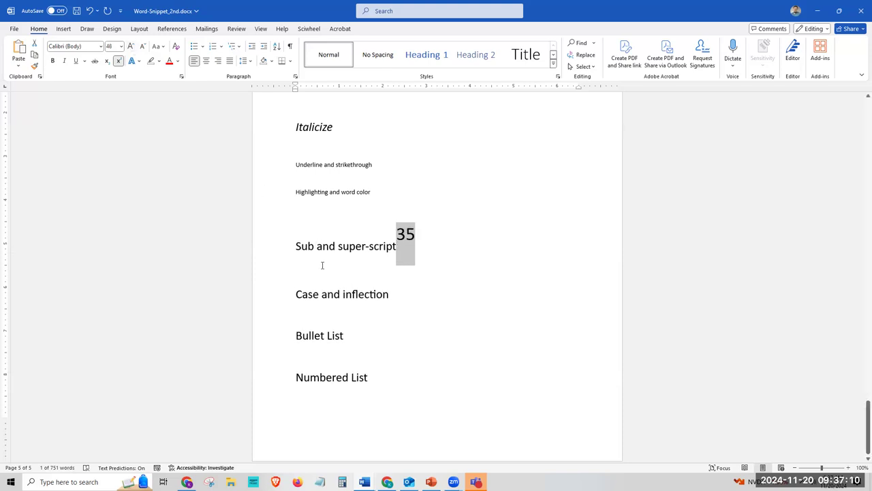
- Reduce the superscript "35" step by step to 14 pt and set it to 16 pt
{"action": "left_click", "coordinate": [144, 45]}
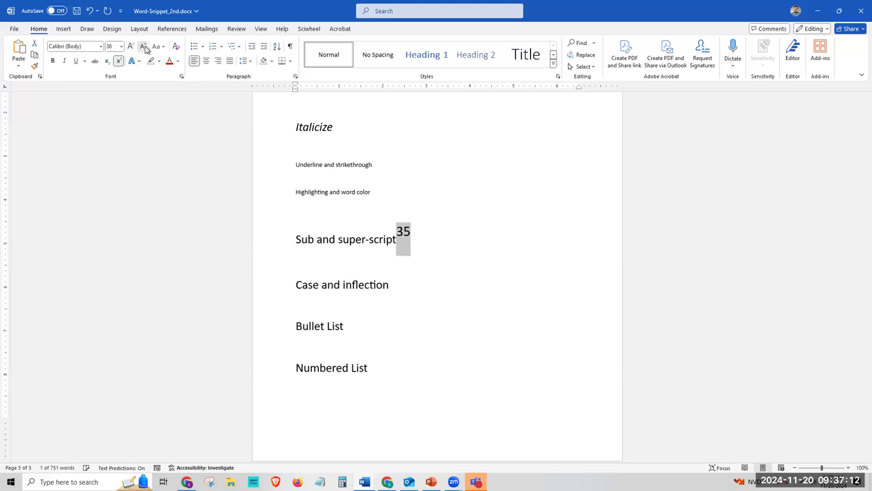
{"action": "left_click", "coordinate": [143, 45]}
{"action": "left_click", "coordinate": [143, 45]}
{"action": "left_click", "coordinate": [144, 46]}
{"action": "left_click", "coordinate": [144, 46]}
{"action": "left_click", "coordinate": [144, 46]}
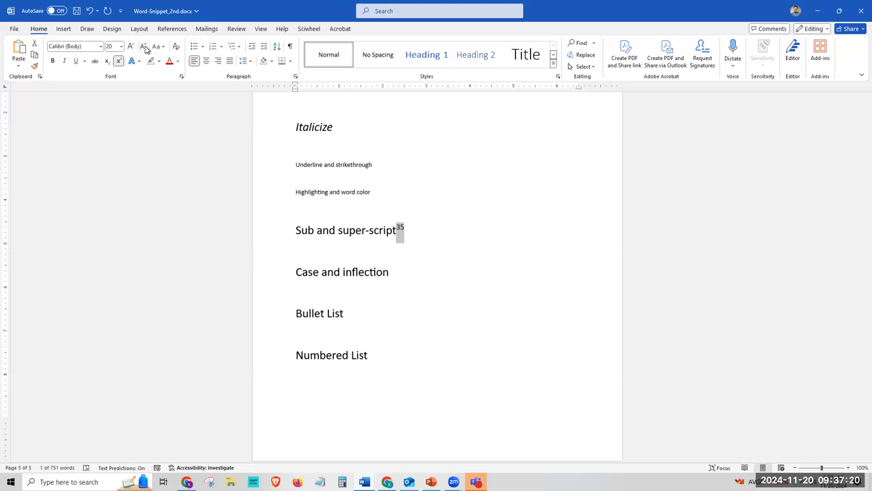
{"action": "left_click", "coordinate": [143, 47]}
{"action": "left_click", "coordinate": [144, 47]}
{"action": "left_click", "coordinate": [144, 46]}
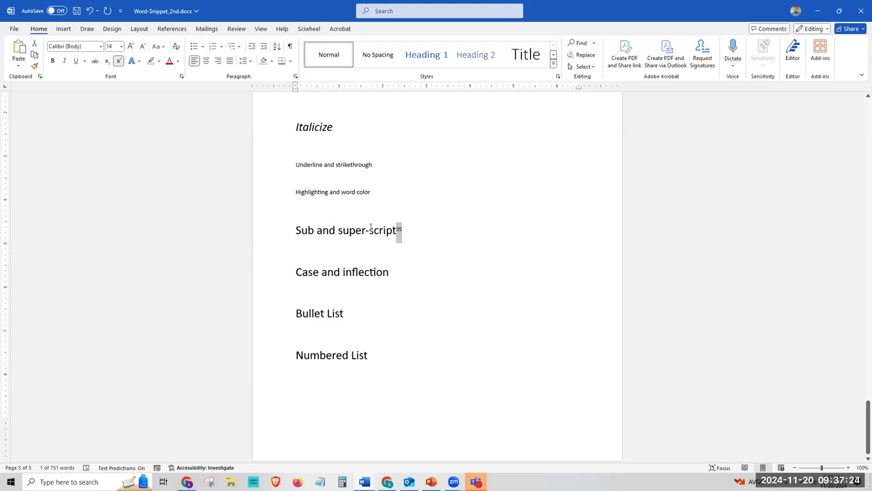
{"action": "left_click", "coordinate": [131, 46]}
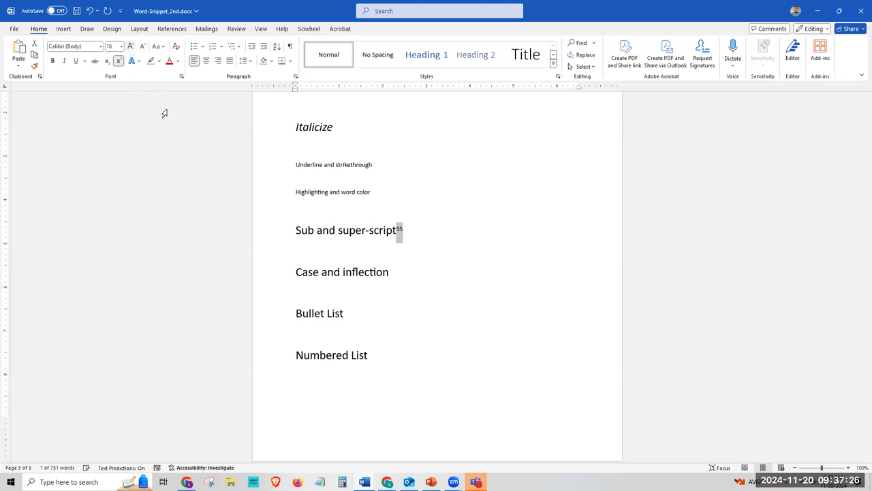
- Try uppercase and toggle case on the "Case and inflection" line
{"action": "left_click_drag", "start_coordinate": [295, 272], "coordinate": [395, 272]}
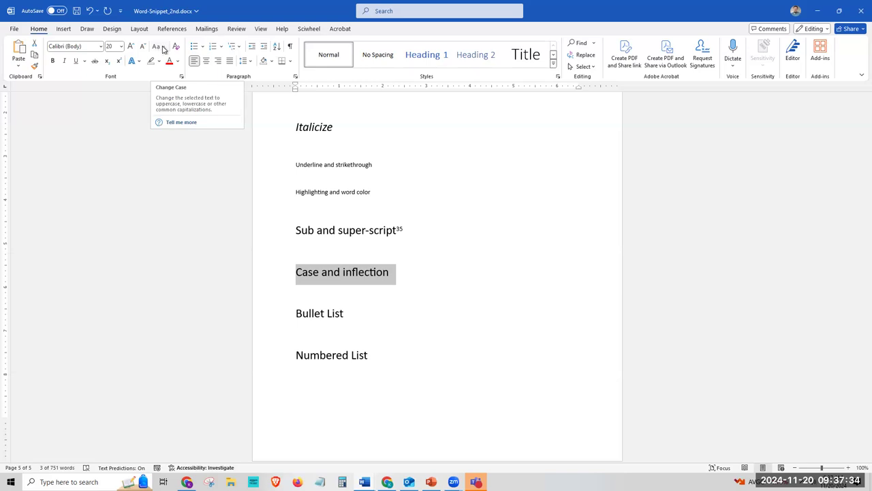
{"action": "left_click", "coordinate": [164, 46]}
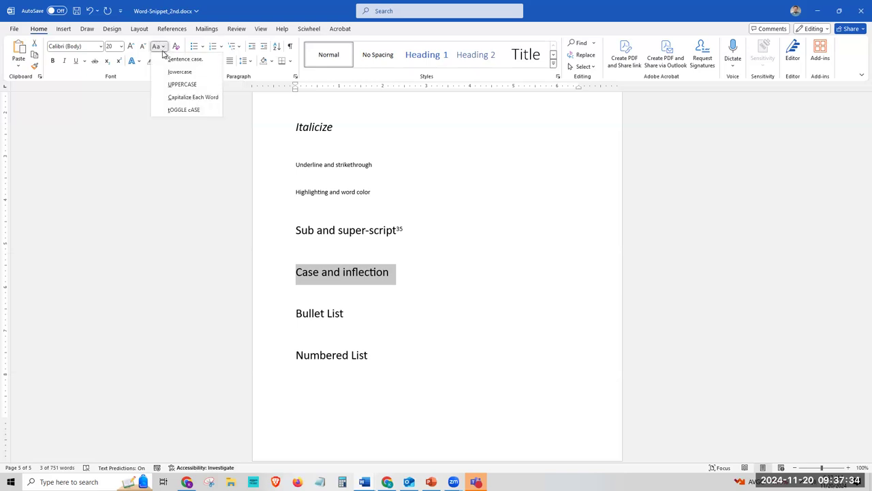
{"action": "left_click", "coordinate": [182, 85]}
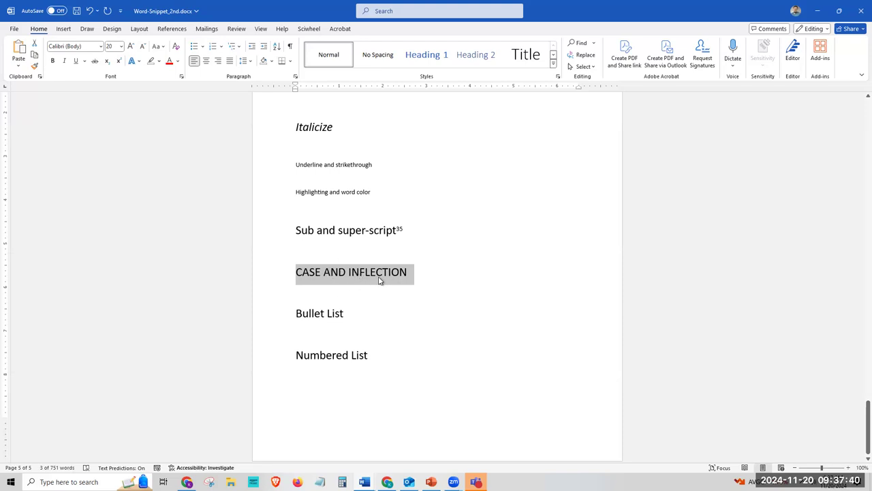
{"action": "left_click", "coordinate": [411, 274]}
{"action": "left_click_drag", "start_coordinate": [410, 273], "coordinate": [291, 272]}
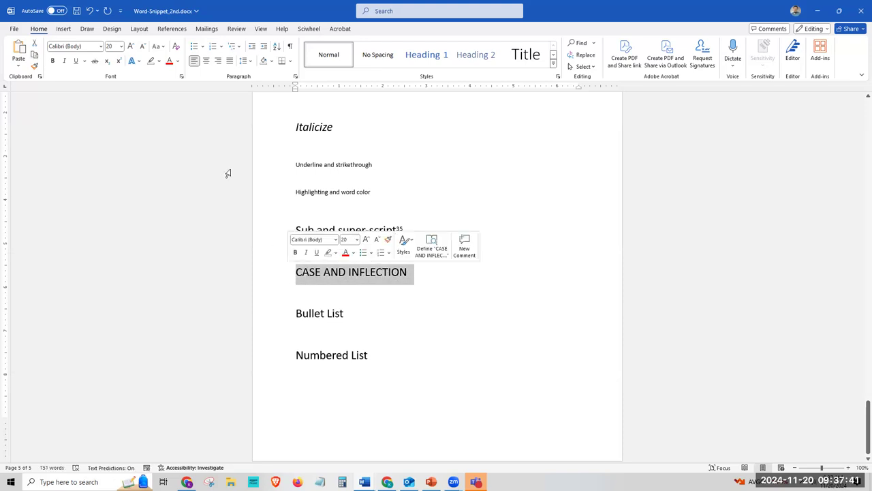
{"action": "left_click", "coordinate": [158, 46]}
{"action": "left_click", "coordinate": [178, 110]}
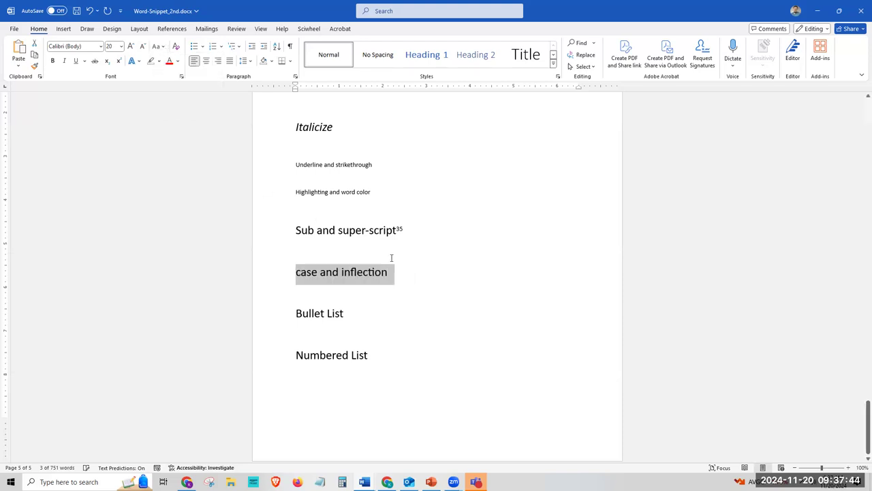
- Try Capitalize Each Word and toggle case on the "case and inflection" line, finishing in sentence case
{"action": "left_click", "coordinate": [158, 47]}
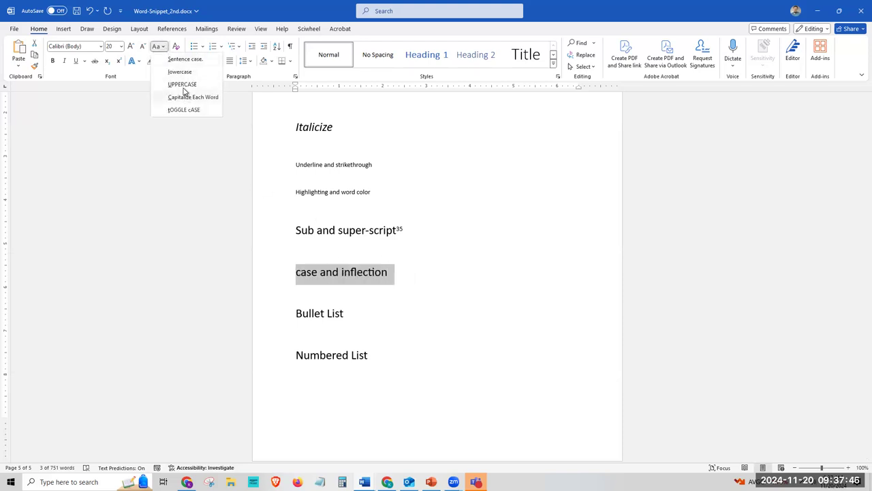
{"action": "left_click", "coordinate": [180, 97]}
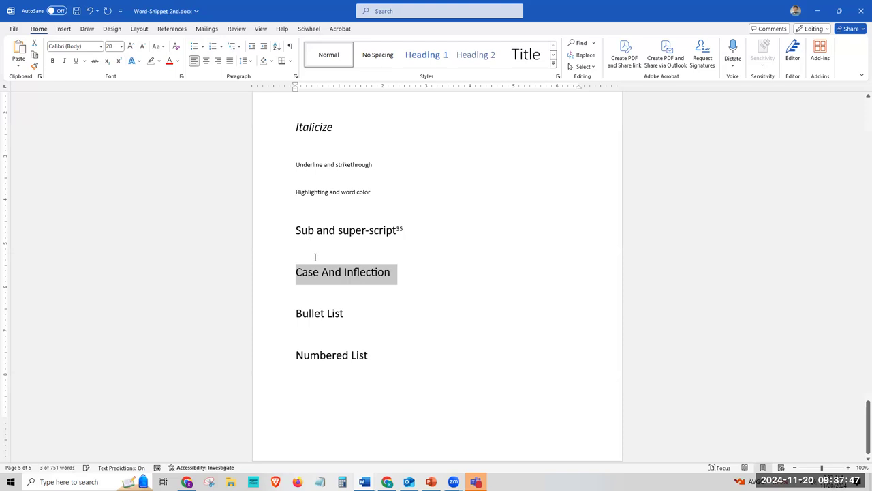
{"action": "left_click", "coordinate": [158, 46]}
{"action": "left_click", "coordinate": [179, 111]}
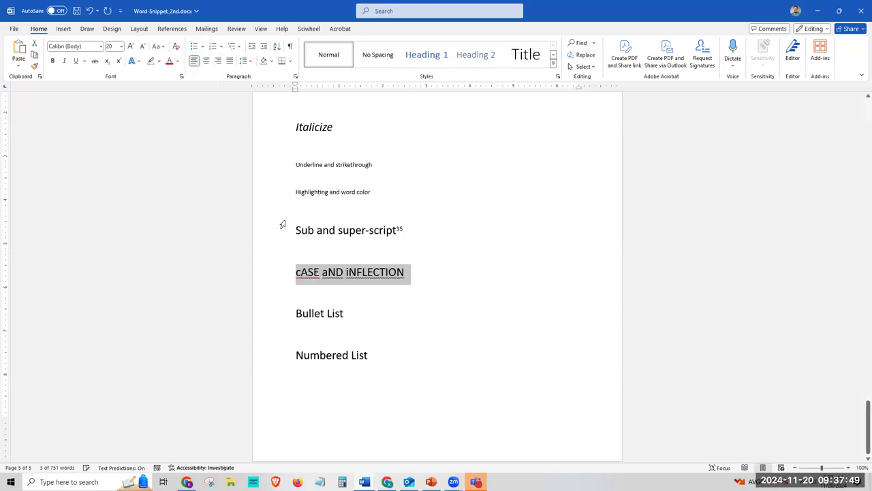
{"action": "left_click", "coordinate": [162, 48]}
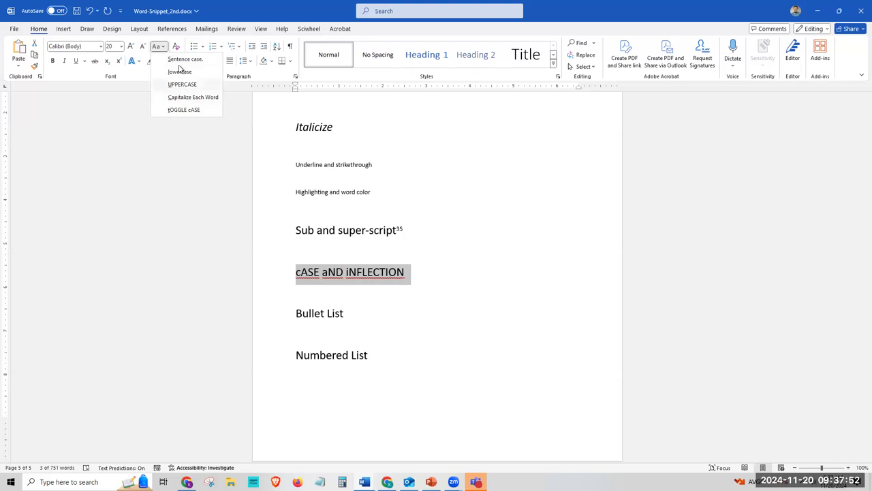
{"action": "left_click", "coordinate": [181, 60]}
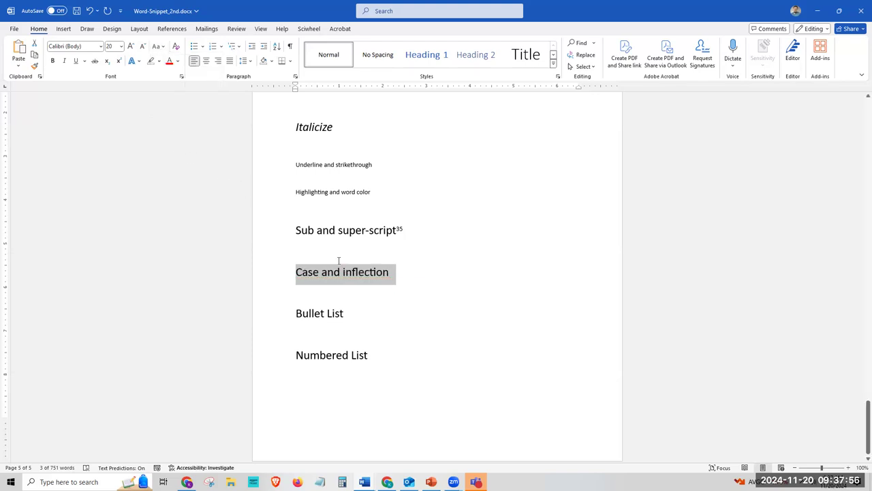
- Turn the lines from "Bold" through "Numbered List" into a list with round bullets
{"action": "scroll", "coordinate": [359, 322], "scroll_direction": "up", "scroll_amount": 1}
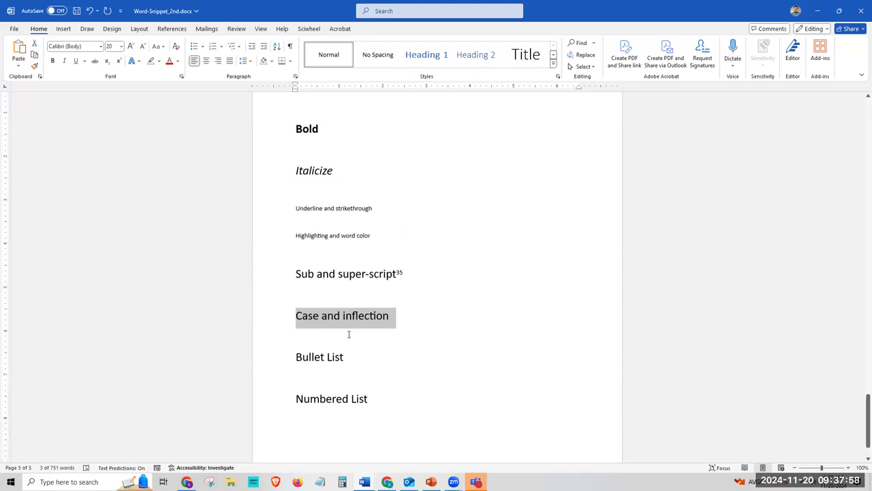
{"action": "left_click_drag", "start_coordinate": [376, 403], "coordinate": [297, 126]}
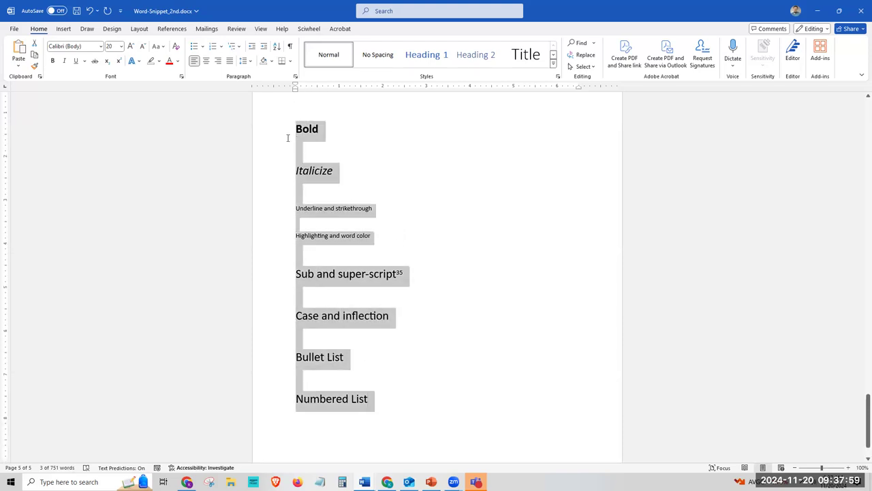
{"action": "left_click", "coordinate": [194, 46]}
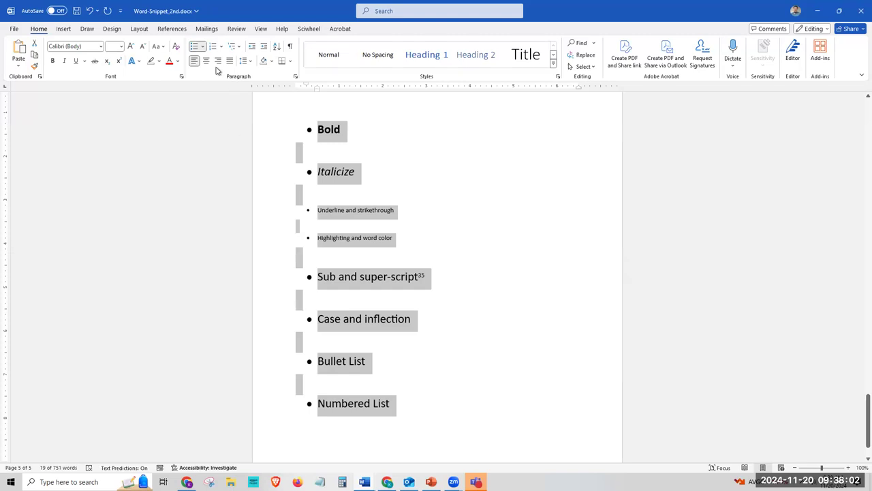
{"action": "left_click", "coordinate": [203, 46]}
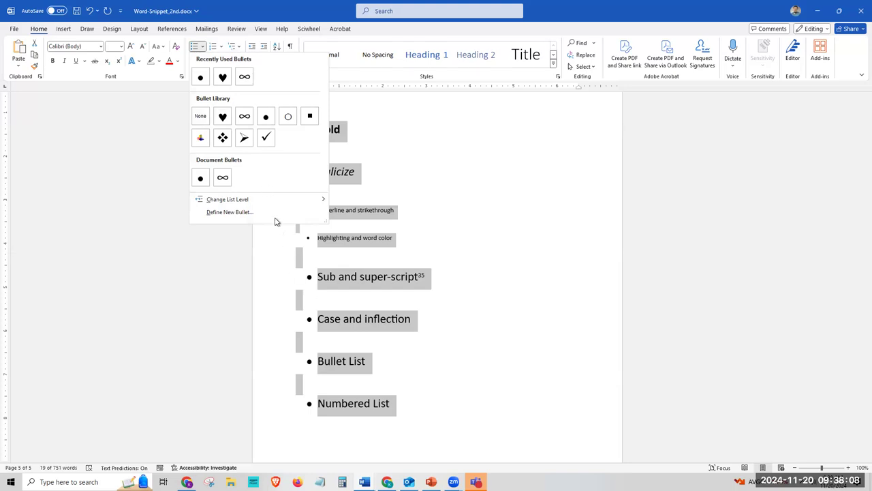
{"action": "left_click", "coordinate": [242, 215]}
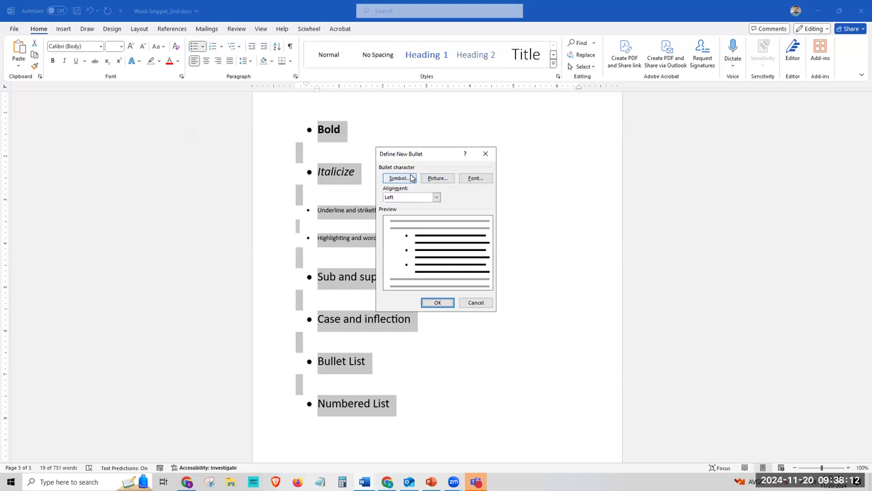
{"action": "left_click", "coordinate": [411, 177]}
{"action": "left_click", "coordinate": [541, 309]}
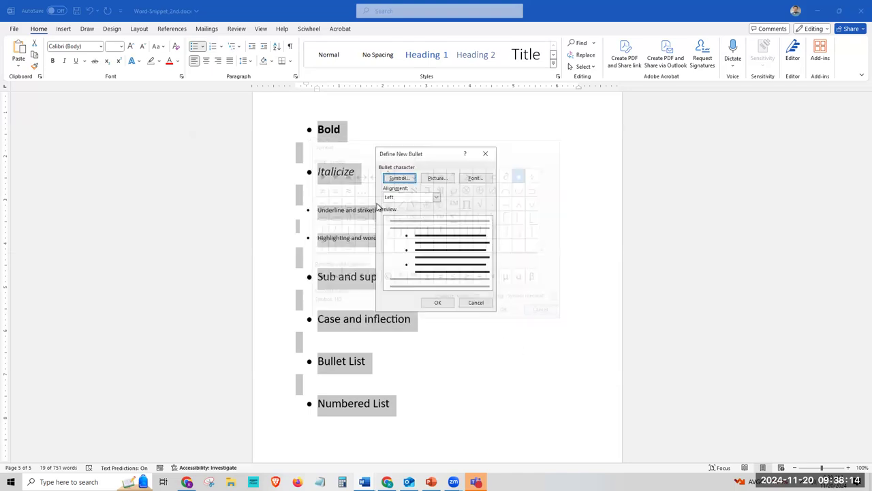
{"action": "left_click", "coordinate": [476, 302]}
- Try heart bullets on the selected list and change them back to round bullets
{"action": "left_click", "coordinate": [203, 47]}
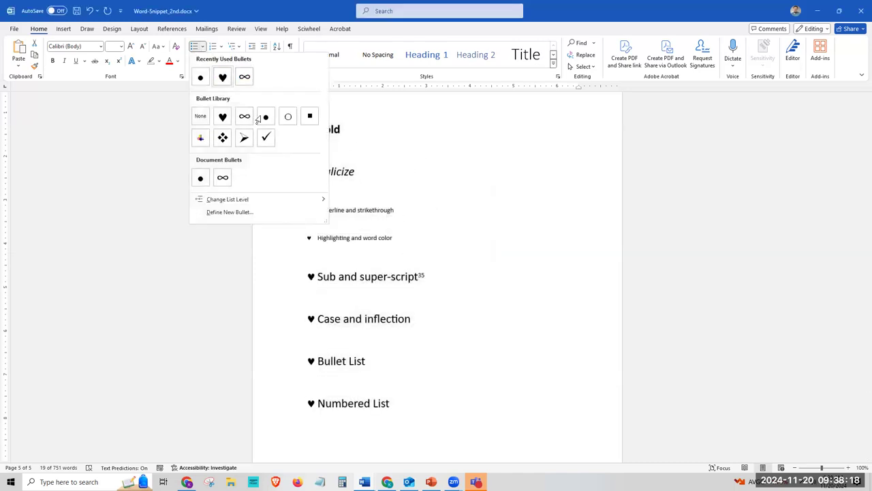
{"action": "left_click", "coordinate": [223, 78]}
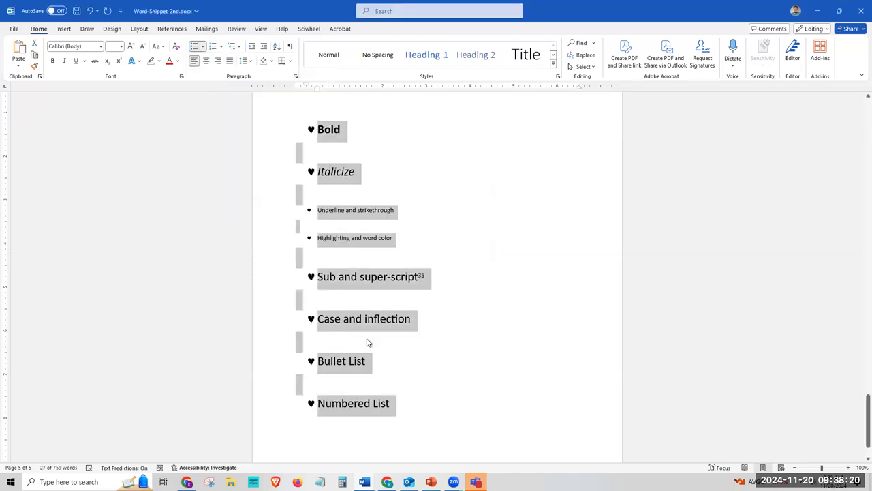
{"action": "left_click", "coordinate": [202, 47]}
{"action": "left_click", "coordinate": [223, 77]}
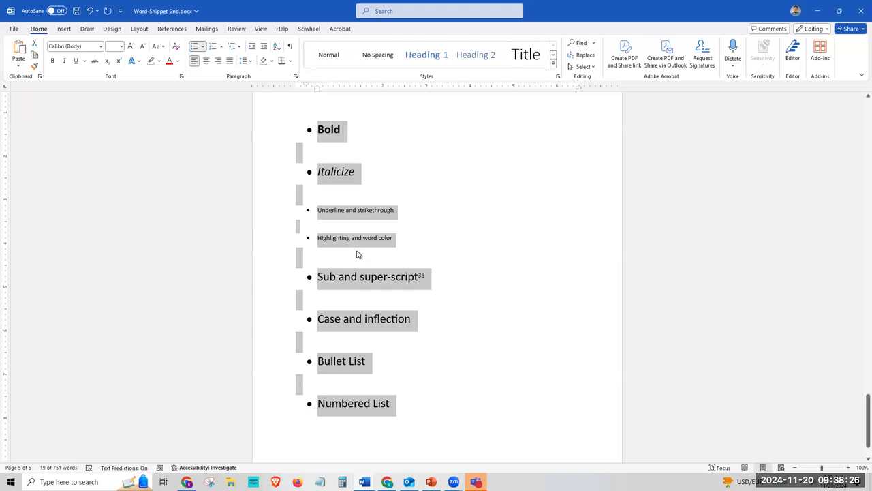
- Number the lines from "Bold" through "Numbered List" with a new number format "1st-ist:" based on the 1st, 2nd, 3rd style
{"action": "left_click_drag", "start_coordinate": [395, 408], "coordinate": [283, 121]}
{"action": "left_click", "coordinate": [213, 45]}
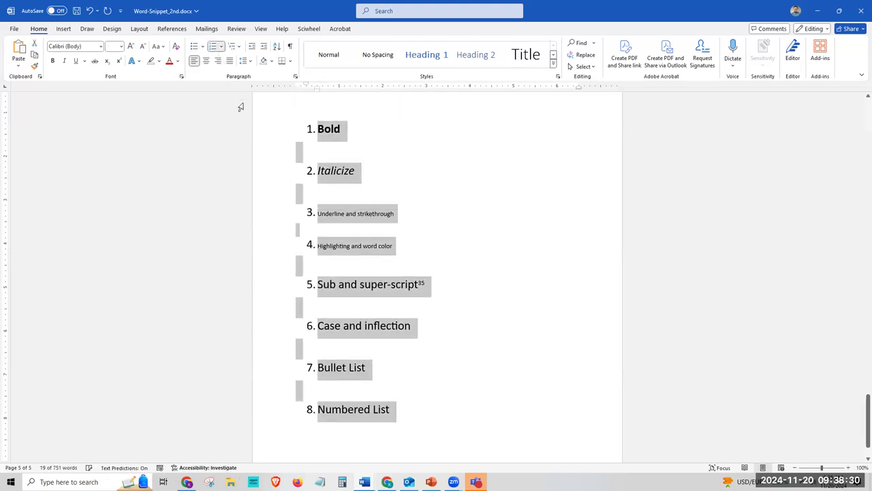
{"action": "left_click", "coordinate": [221, 45]}
{"action": "scroll", "coordinate": [290, 143], "scroll_direction": "up", "scroll_amount": 2}
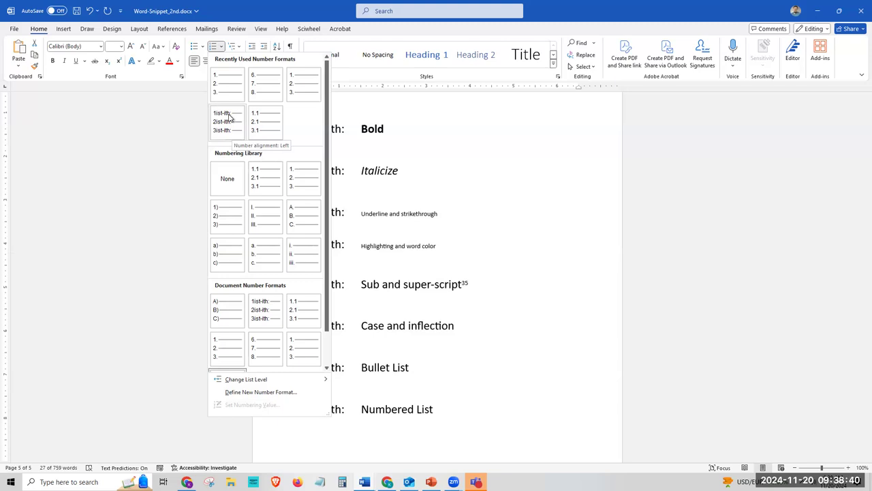
{"action": "left_click", "coordinate": [258, 393]}
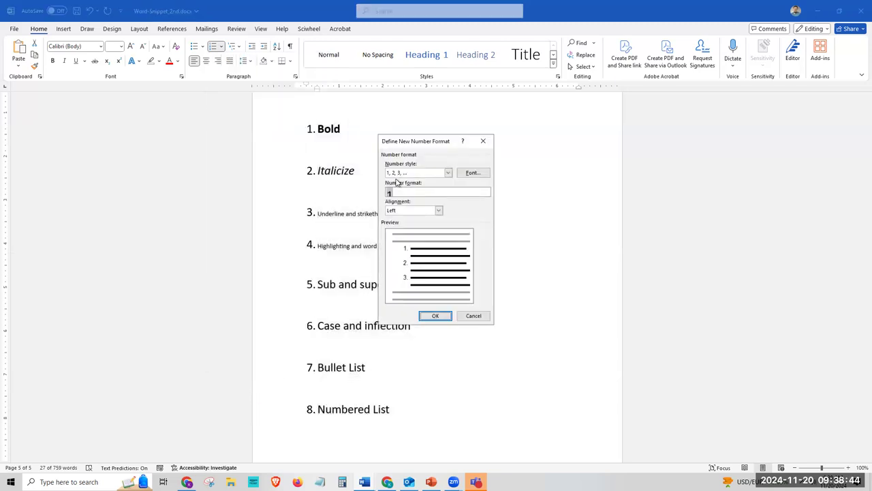
{"action": "left_click", "coordinate": [414, 175]}
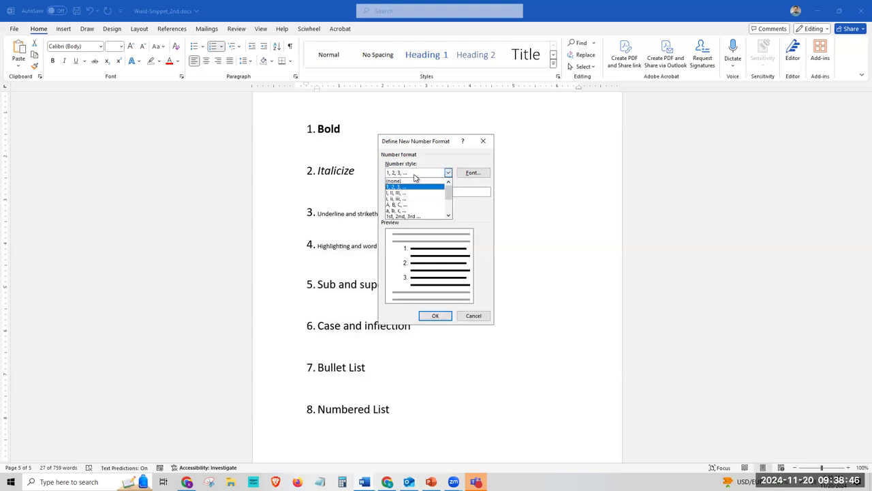
{"action": "left_click", "coordinate": [408, 215]}
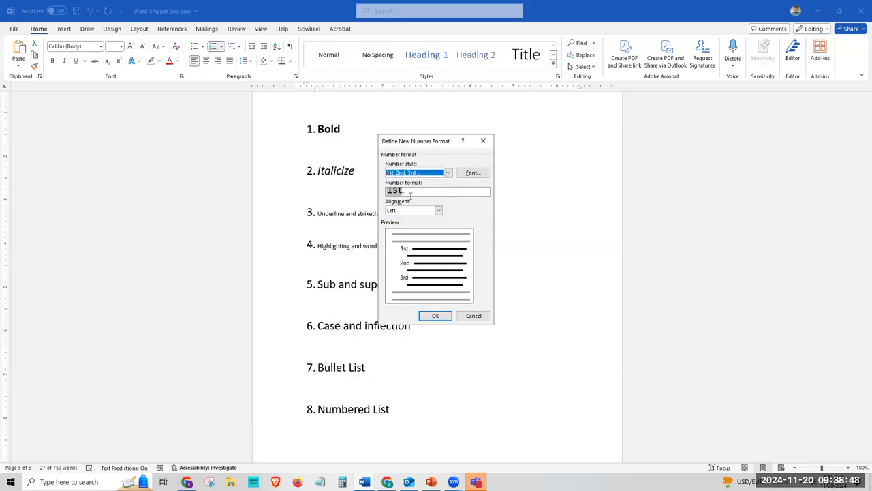
{"action": "left_click", "coordinate": [417, 190]}
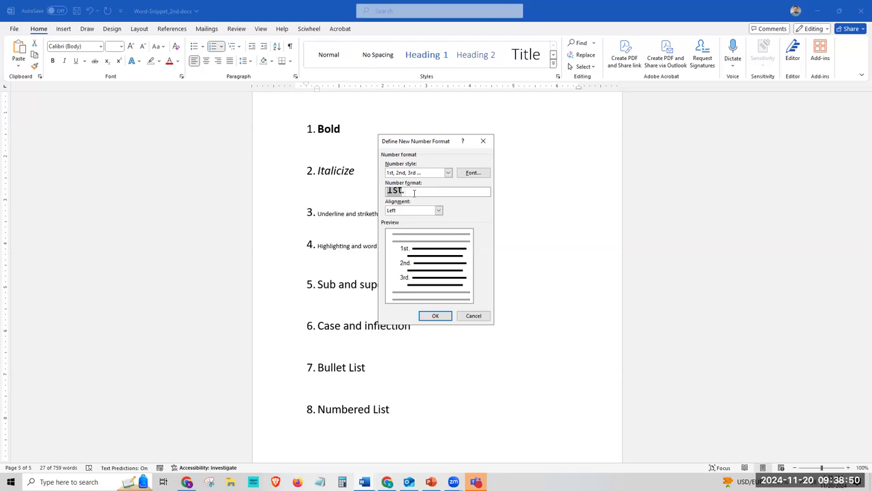
{"action": "key", "text": "BackSpace"}
{"action": "type", "text": "-ist:"}
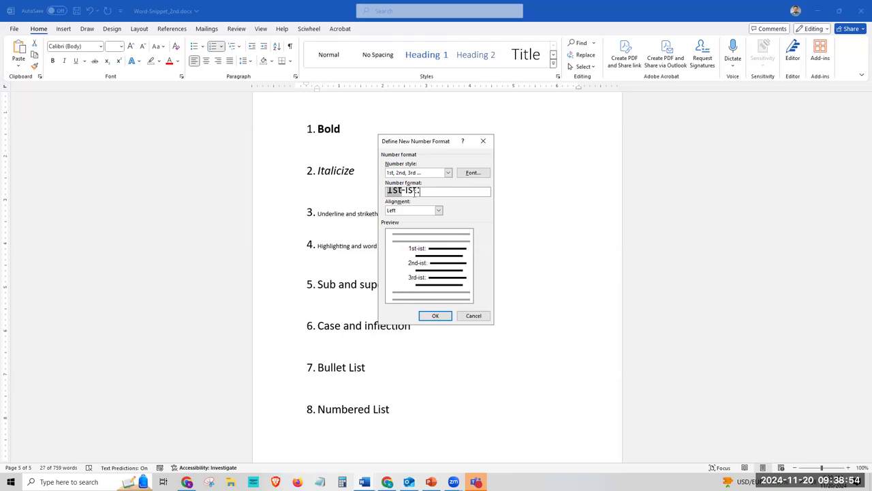
{"action": "left_click", "coordinate": [436, 316]}
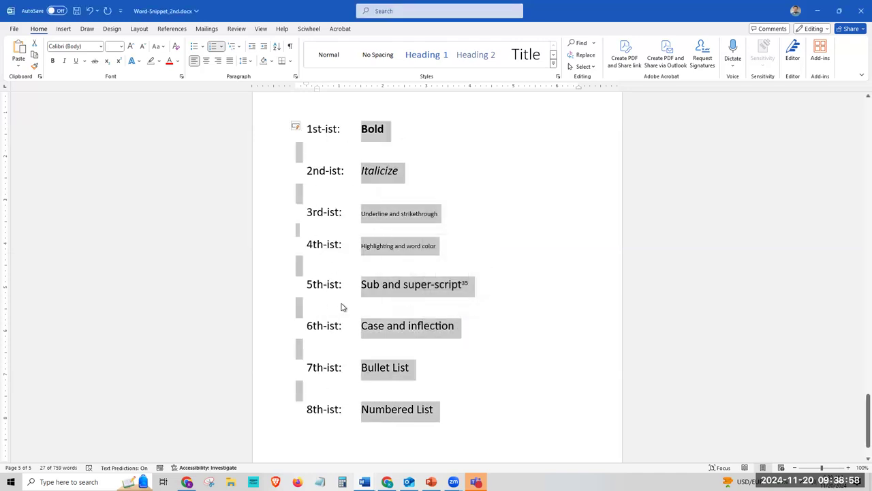
- Restart the numbering at 1st from the "Underline and strikethrough" item
{"action": "left_click", "coordinate": [365, 181]}
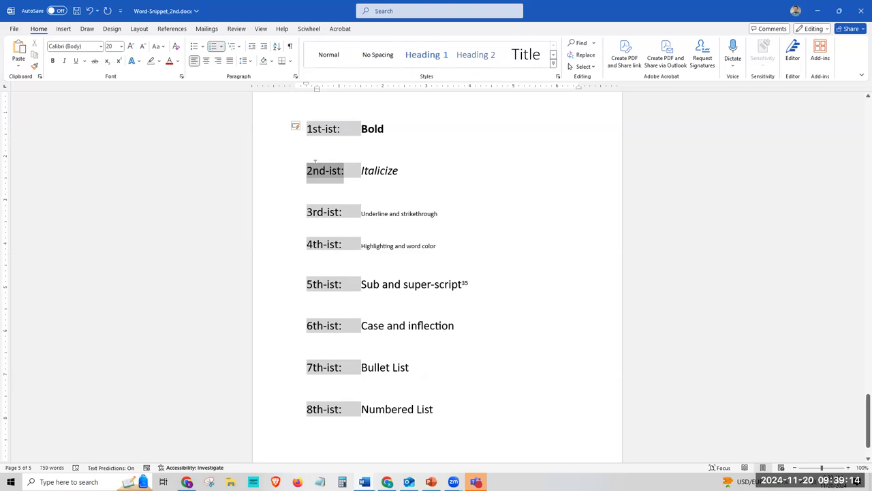
{"action": "right_click", "coordinate": [320, 214]}
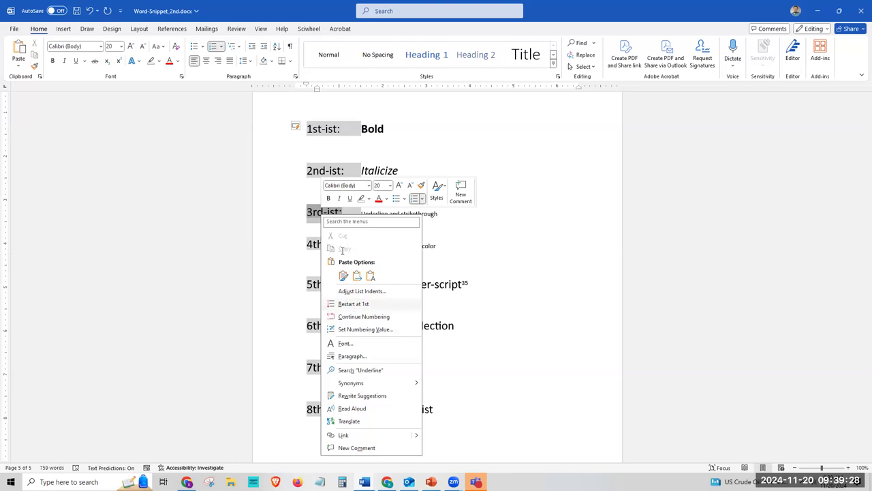
{"action": "key", "text": "Return"}
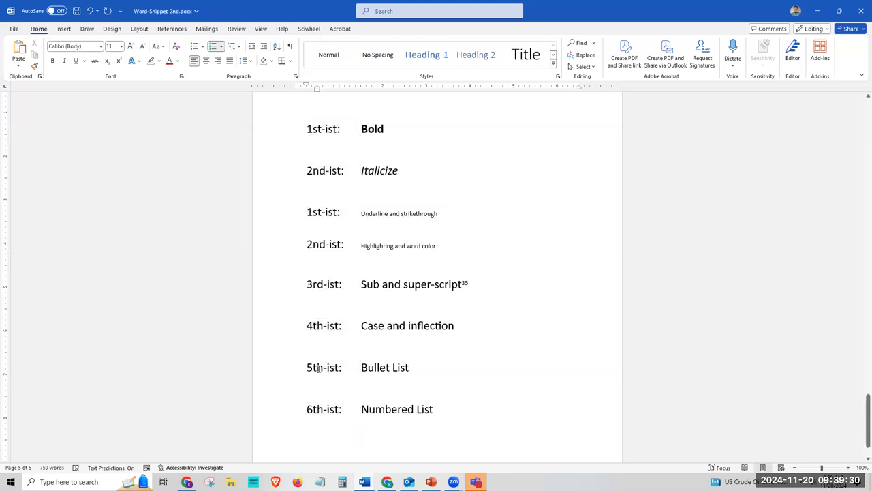
- Set the numbering value of the "Underline and strikethrough" item to 7th as the start of a new list
{"action": "right_click", "coordinate": [322, 212]}
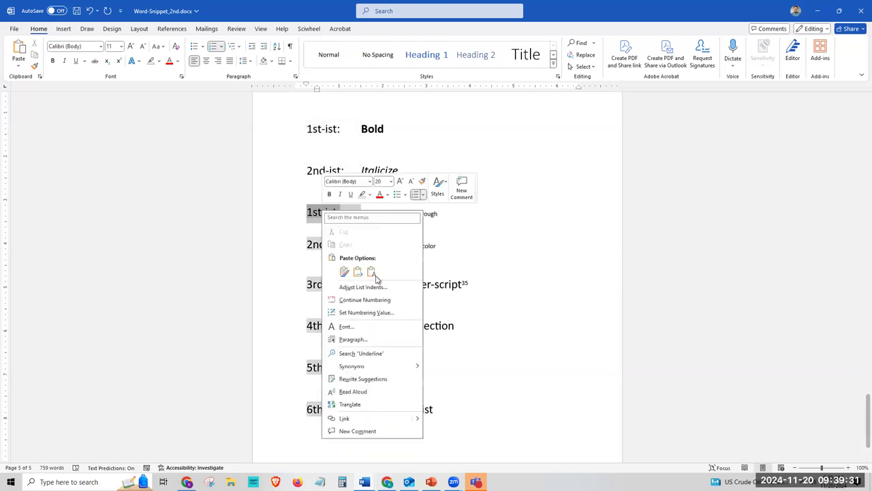
{"action": "left_click", "coordinate": [361, 311]}
{"action": "left_click", "coordinate": [409, 241]}
{"action": "left_click", "coordinate": [409, 241]}
{"action": "left_click", "coordinate": [409, 241]}
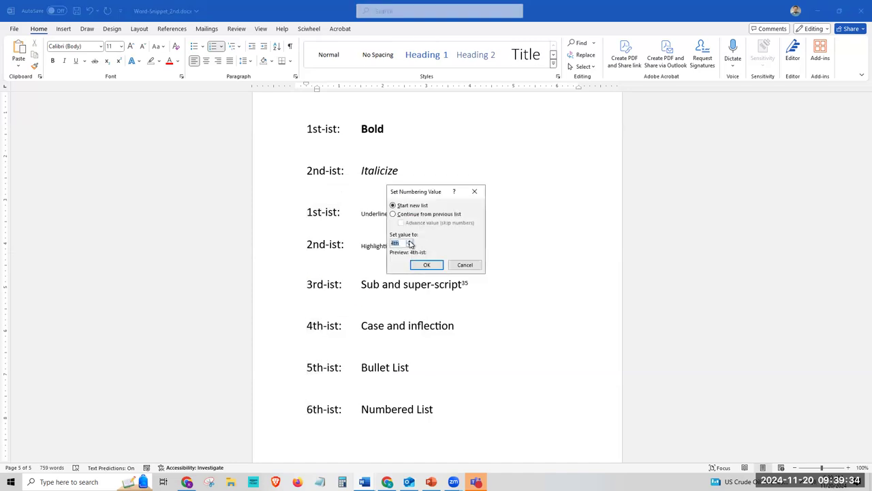
{"action": "left_click", "coordinate": [422, 265]}
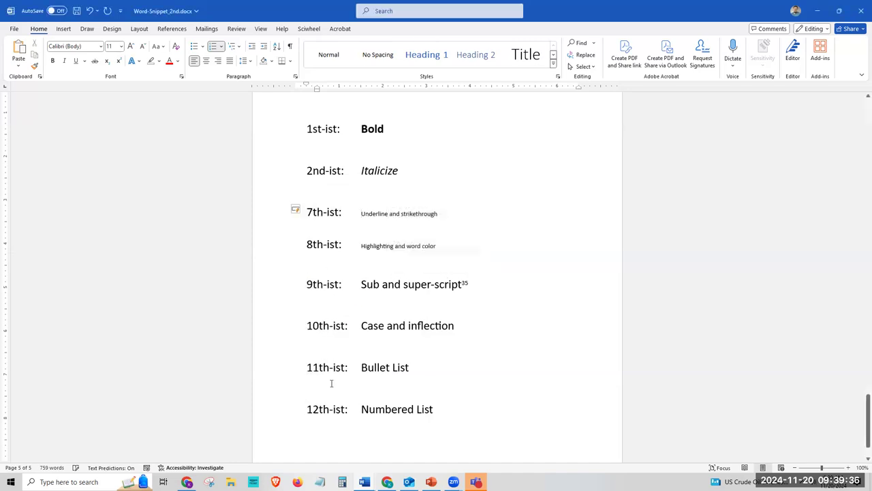
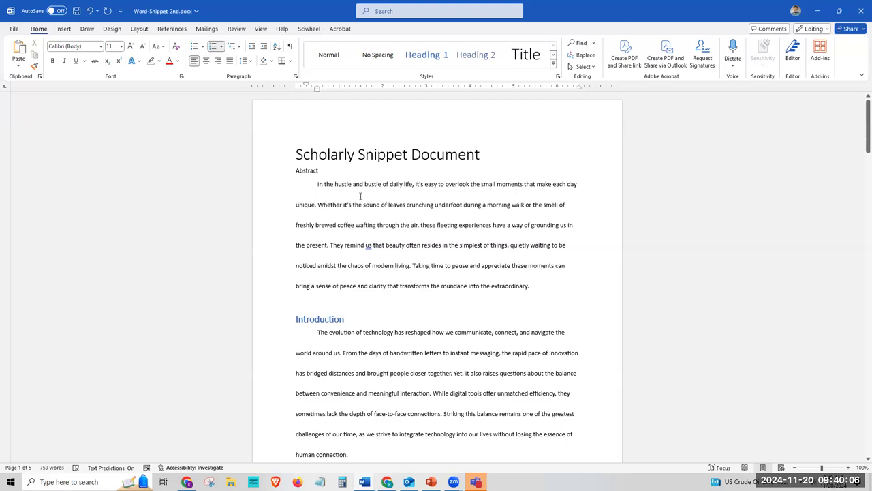
- Split the Word-Snippet_2nd.docx window into two panes from the end of the abstract paragraph
{"action": "left_click", "coordinate": [538, 286]}
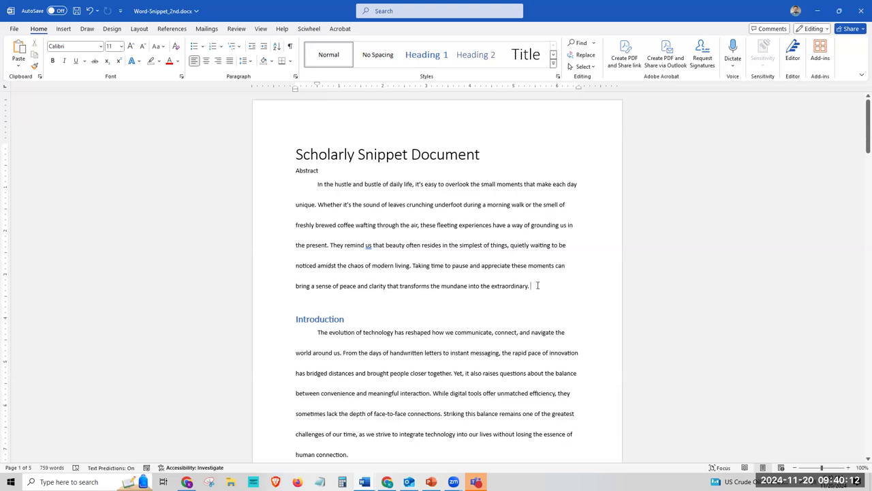
{"action": "mouse_move", "coordinate": [860, 126]}
{"action": "left_mouse_down"}
{"action": "mouse_move", "coordinate": [864, 272]}
{"action": "mouse_move", "coordinate": [862, 120]}
{"action": "left_mouse_up"}
{"action": "left_click", "coordinate": [261, 30]}
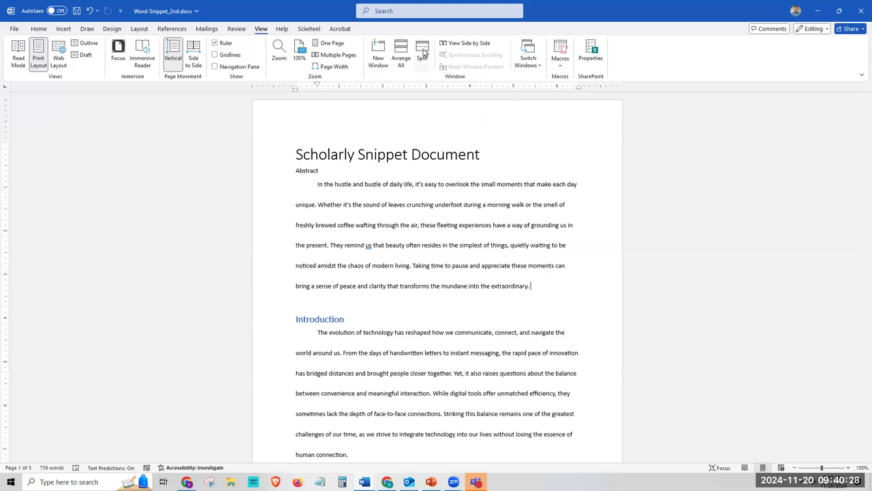
{"action": "left_click", "coordinate": [423, 53]}
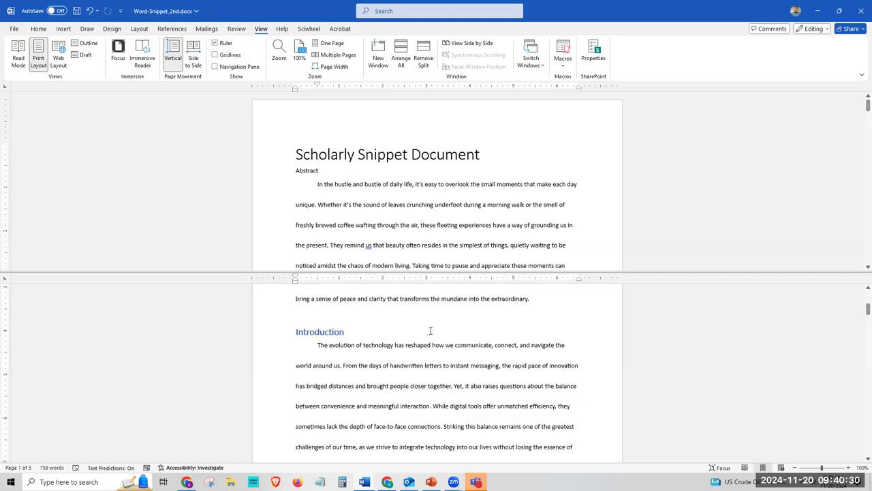
- View the five-column table above the Conclusion in the lower pane while the abstract stays in view in the upper pane
{"action": "scroll", "coordinate": [430, 331], "scroll_direction": "down", "scroll_amount": 3}
{"action": "scroll", "coordinate": [430, 330], "scroll_direction": "up", "scroll_amount": 10}
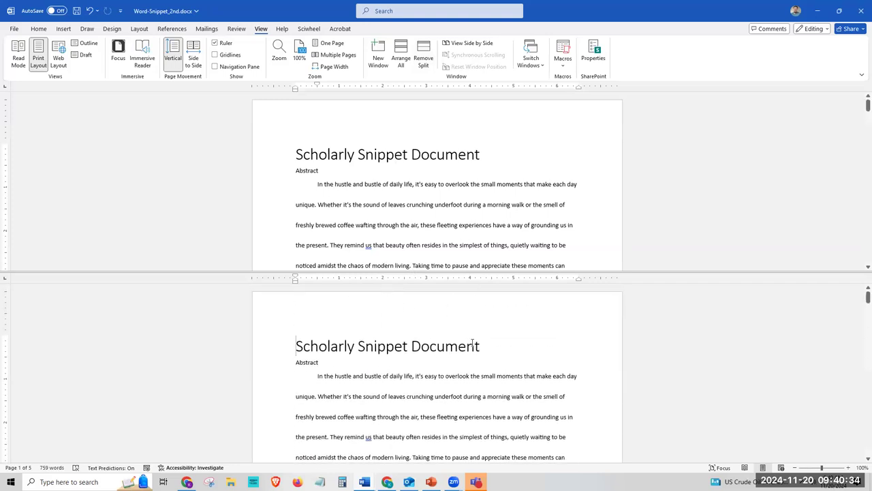
{"action": "scroll", "coordinate": [472, 343], "scroll_direction": "down", "scroll_amount": 20}
{"action": "scroll", "coordinate": [474, 342], "scroll_direction": "down", "scroll_amount": 15}
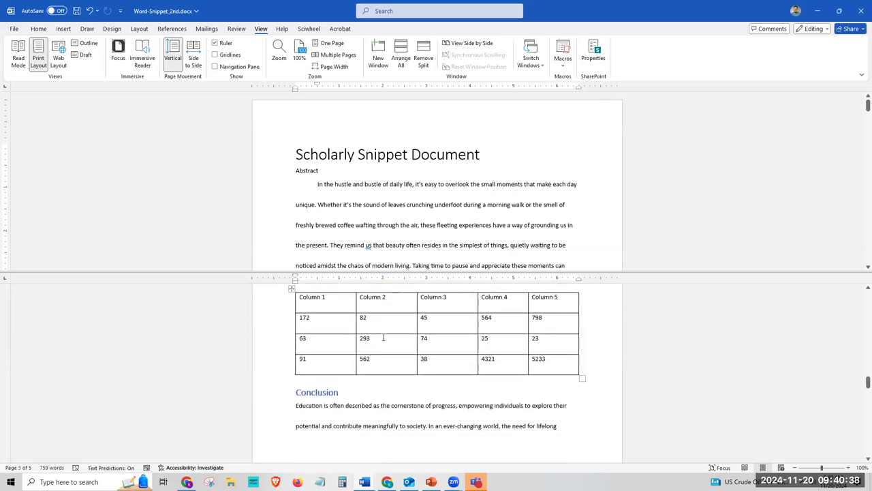
{"action": "scroll", "coordinate": [383, 337], "scroll_direction": "up", "scroll_amount": 1}
{"action": "scroll", "coordinate": [438, 200], "scroll_direction": "down", "scroll_amount": 2}
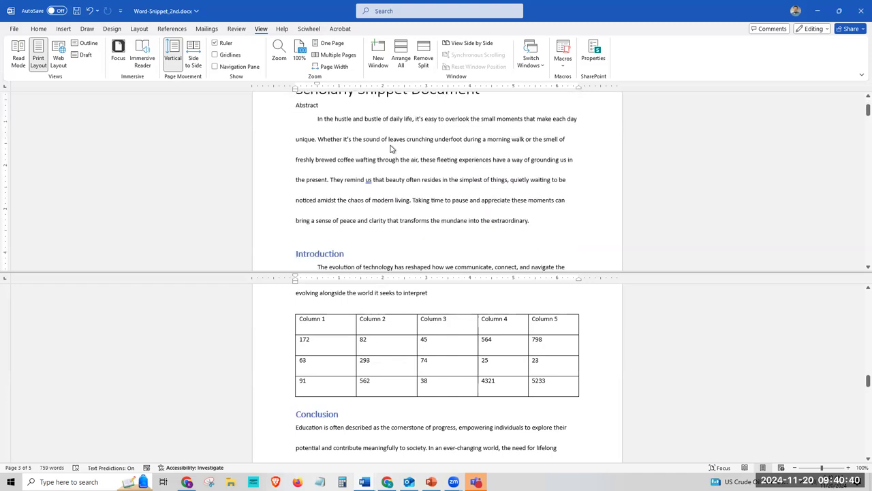
{"action": "left_click", "coordinate": [437, 347]}
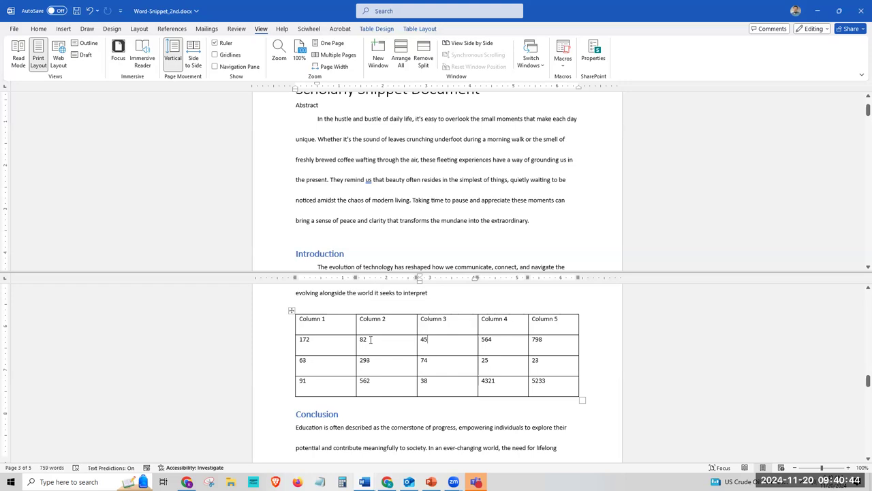
- Remove the window split and return to the beginning of the document
{"action": "left_click", "coordinate": [39, 29]}
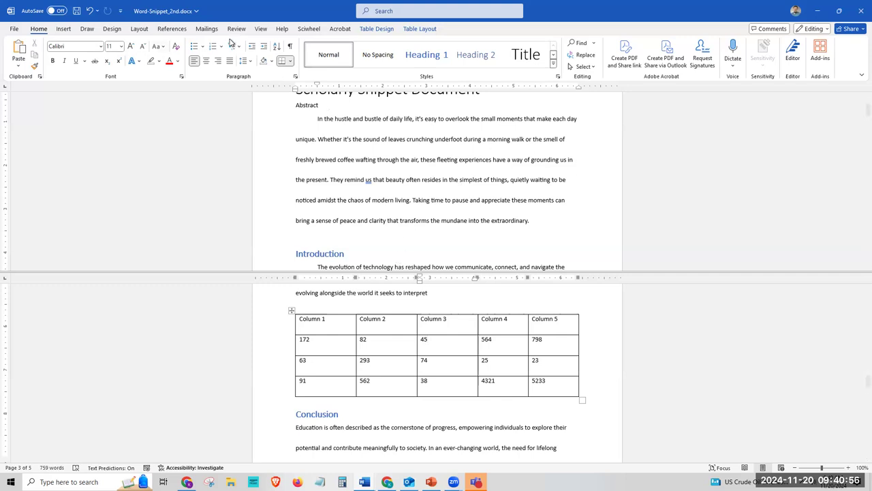
{"action": "left_click", "coordinate": [263, 30]}
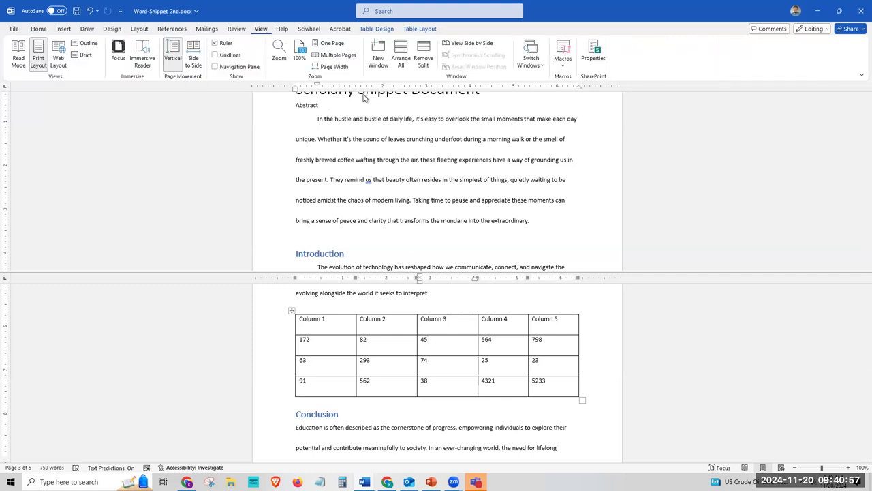
{"action": "left_click", "coordinate": [424, 61]}
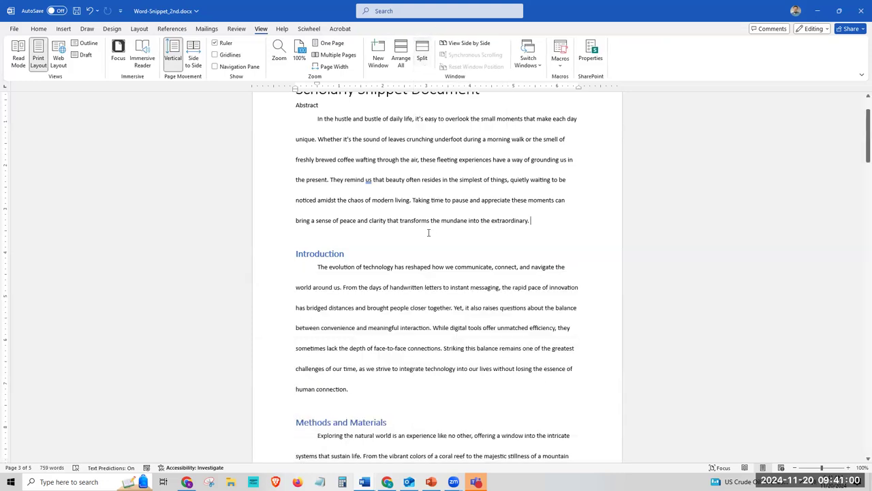
{"action": "left_click_drag", "start_coordinate": [867, 135], "coordinate": [868, 124]}
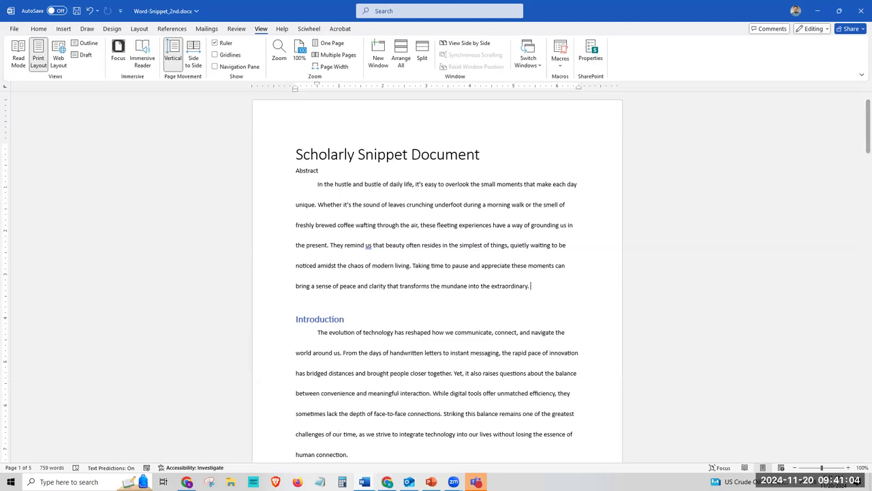
- View Word-Snippet_2nd.docx side by side with Scholarly-Snippets_Word-Document_CLEAN_Stable.docx, with synchronous scrolling on
{"action": "left_click", "coordinate": [364, 481]}
{"action": "left_click", "coordinate": [467, 43]}
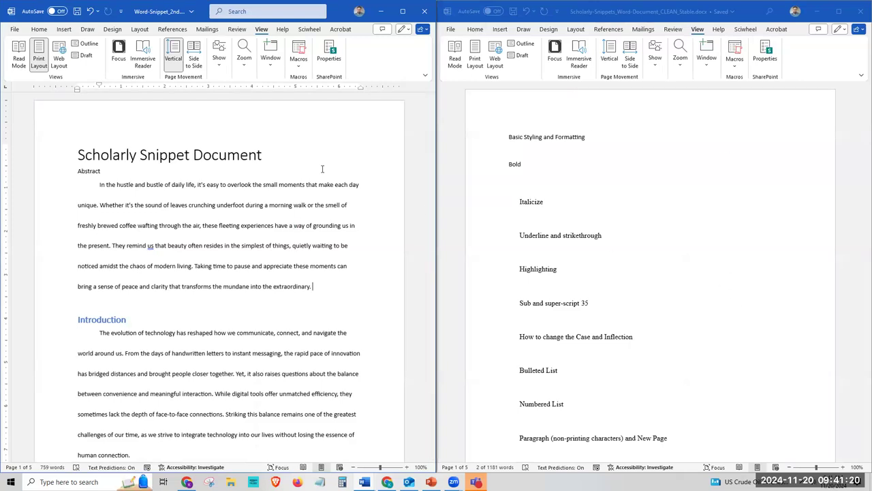
{"action": "left_click", "coordinate": [270, 60]}
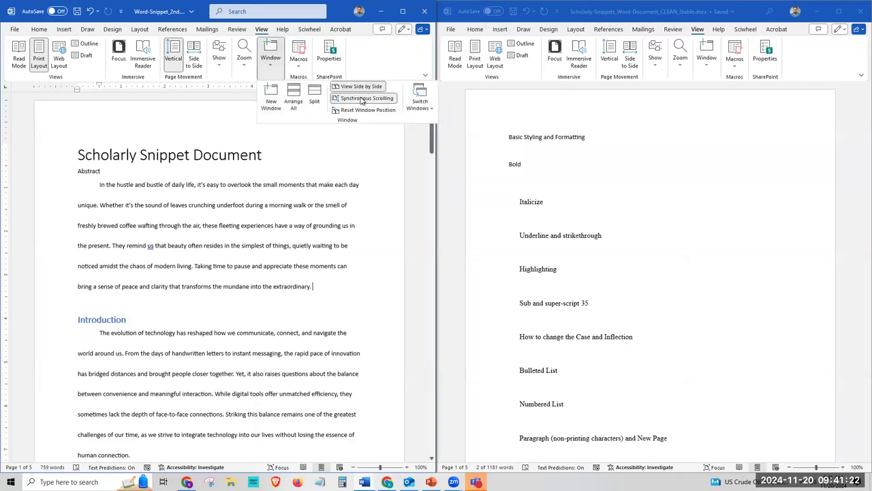
{"action": "left_click", "coordinate": [350, 99]}
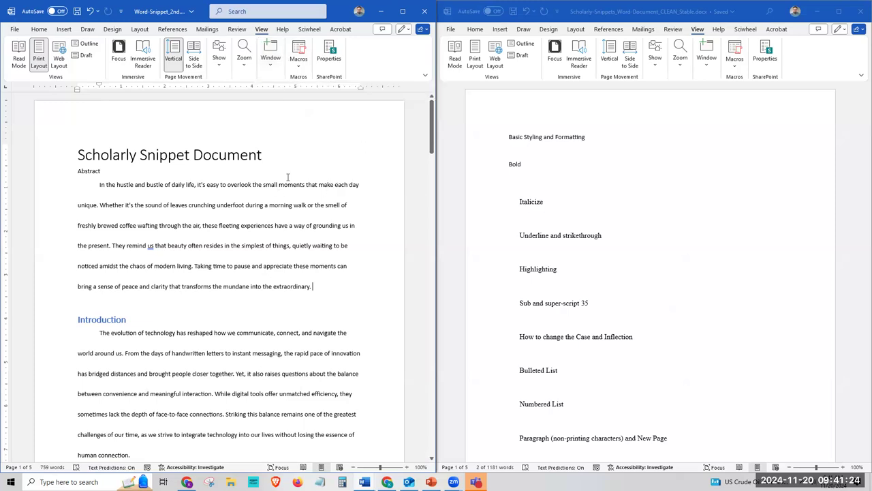
- Look through both documents in parallel down to their final pages and return to the first page
{"action": "scroll", "coordinate": [289, 178], "scroll_direction": "down", "scroll_amount": 3}
{"action": "scroll", "coordinate": [293, 172], "scroll_direction": "down", "scroll_amount": 10}
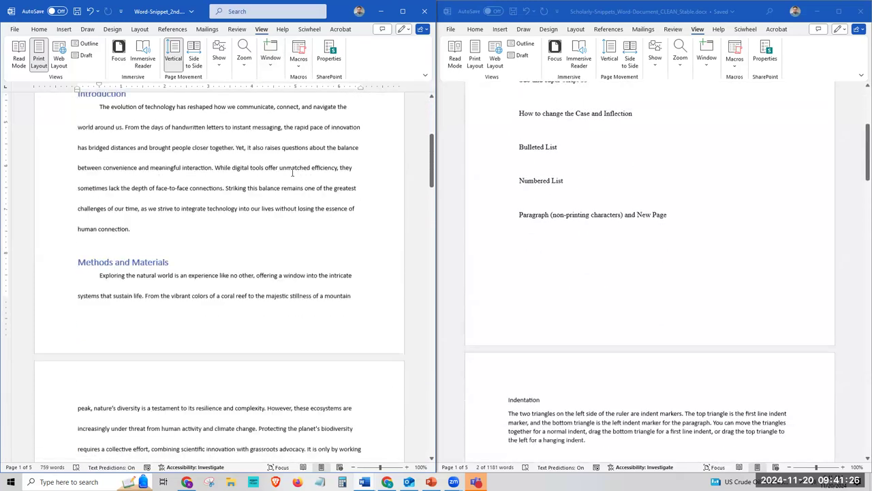
{"action": "scroll", "coordinate": [292, 173], "scroll_direction": "down", "scroll_amount": 15}
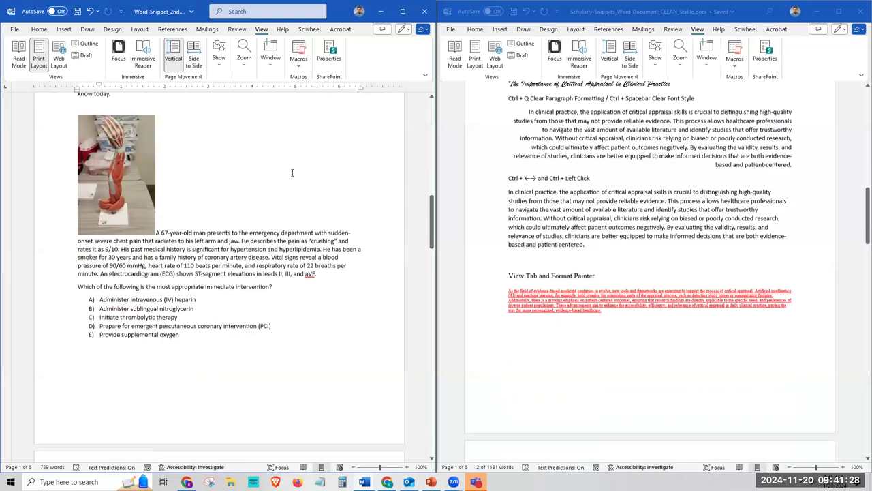
{"action": "scroll", "coordinate": [293, 173], "scroll_direction": "down", "scroll_amount": 20}
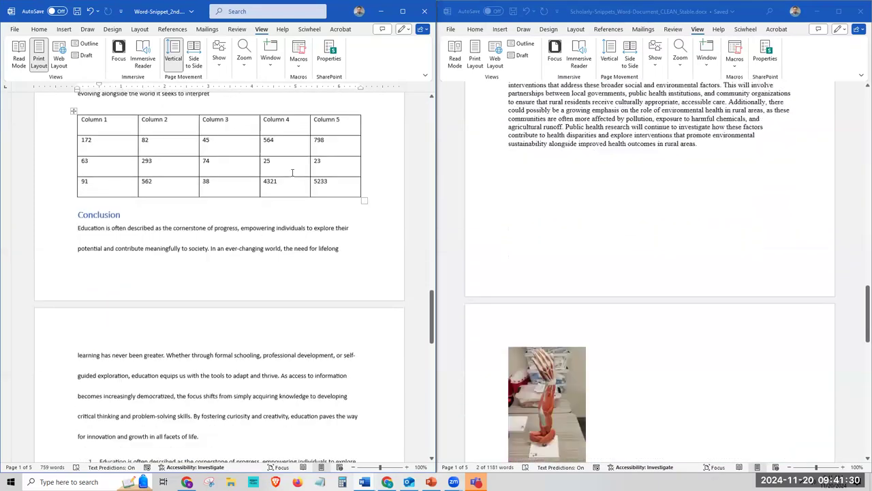
{"action": "scroll", "coordinate": [292, 172], "scroll_direction": "down", "scroll_amount": 20}
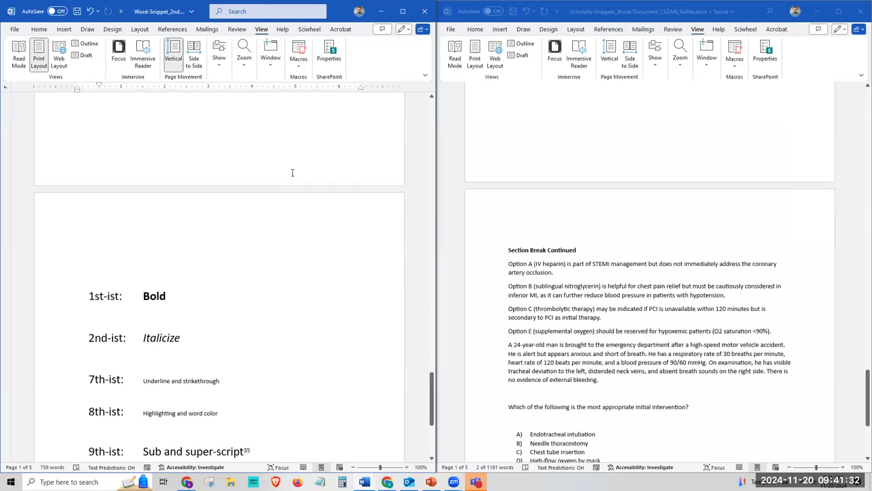
{"action": "scroll", "coordinate": [299, 189], "scroll_direction": "up", "scroll_amount": 10}
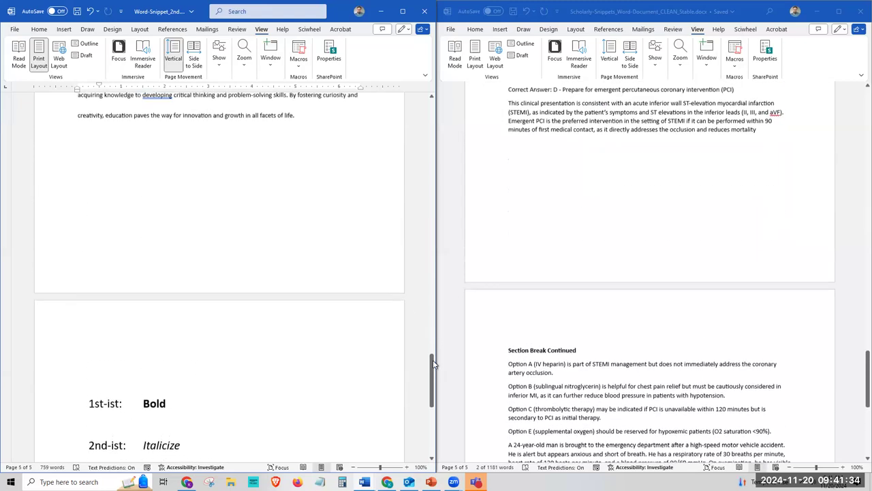
{"action": "left_click_drag", "start_coordinate": [432, 385], "coordinate": [140, 103]}
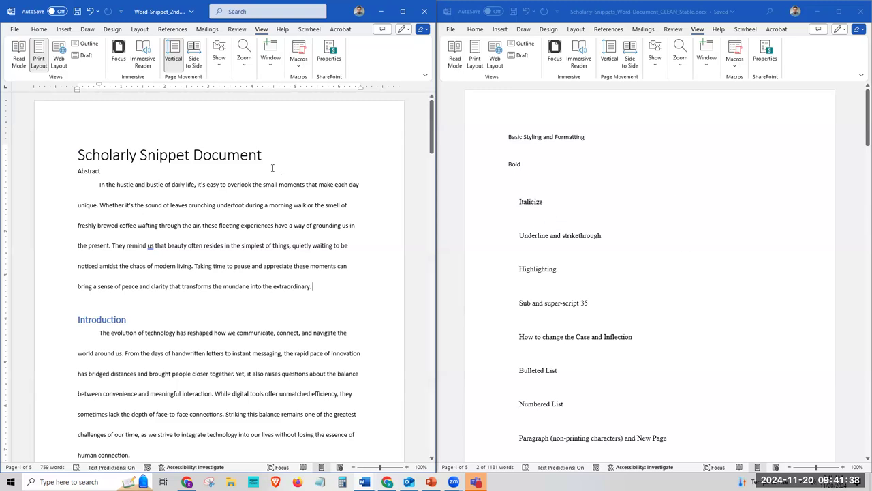
- Arrange all open document windows one above the other, browse them, and end the side-by-side view
{"action": "left_click", "coordinate": [270, 58]}
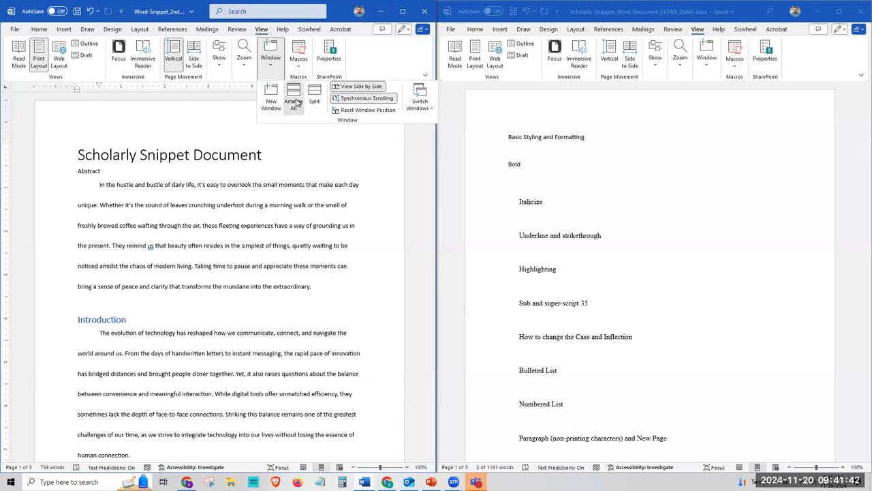
{"action": "left_click", "coordinate": [294, 102]}
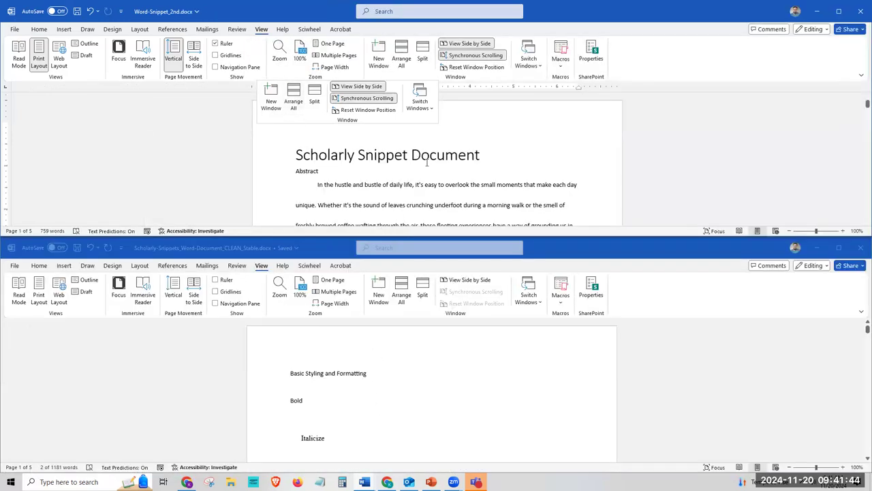
{"action": "scroll", "coordinate": [426, 163], "scroll_direction": "down", "scroll_amount": 15}
{"action": "scroll", "coordinate": [427, 162], "scroll_direction": "down", "scroll_amount": 10}
{"action": "scroll", "coordinate": [467, 197], "scroll_direction": "up", "scroll_amount": 8}
{"action": "scroll", "coordinate": [468, 197], "scroll_direction": "up", "scroll_amount": 20}
{"action": "left_click", "coordinate": [363, 89]}
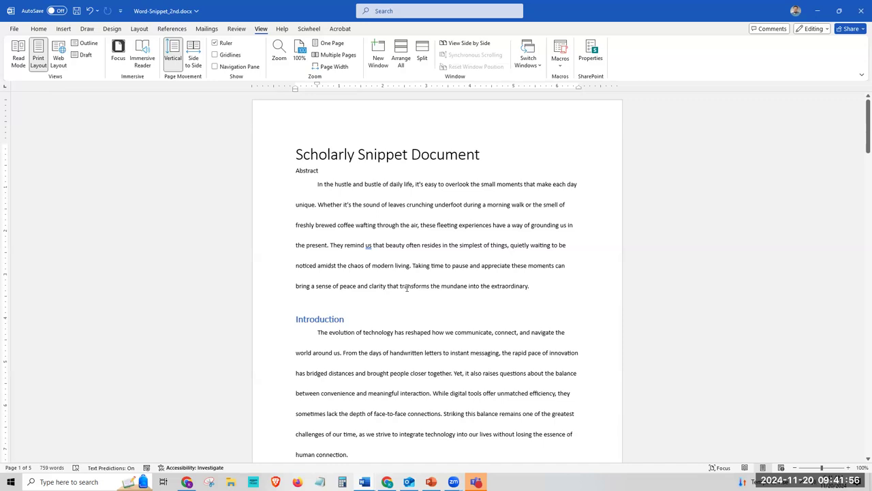
- Place the cursor at the end of the abstract paragraph and show paragraph marks and other hidden formatting symbols
{"action": "scroll", "coordinate": [435, 269], "scroll_direction": "down", "scroll_amount": 1}
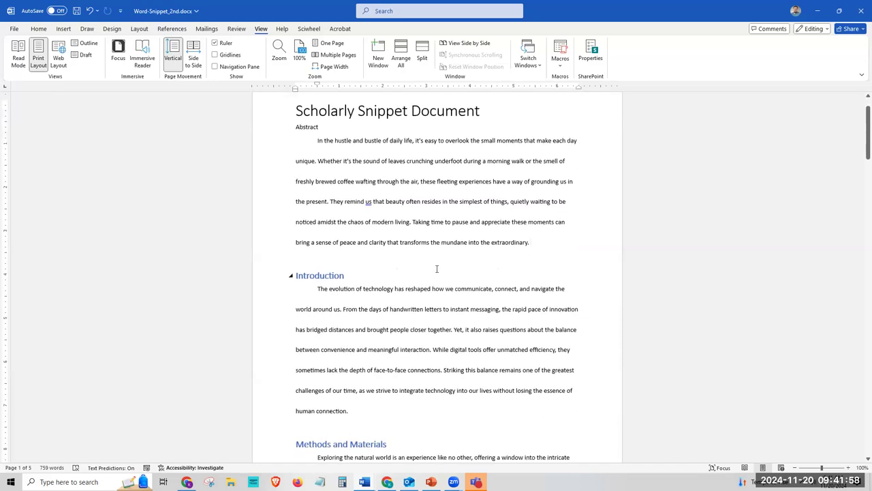
{"action": "left_click", "coordinate": [339, 259]}
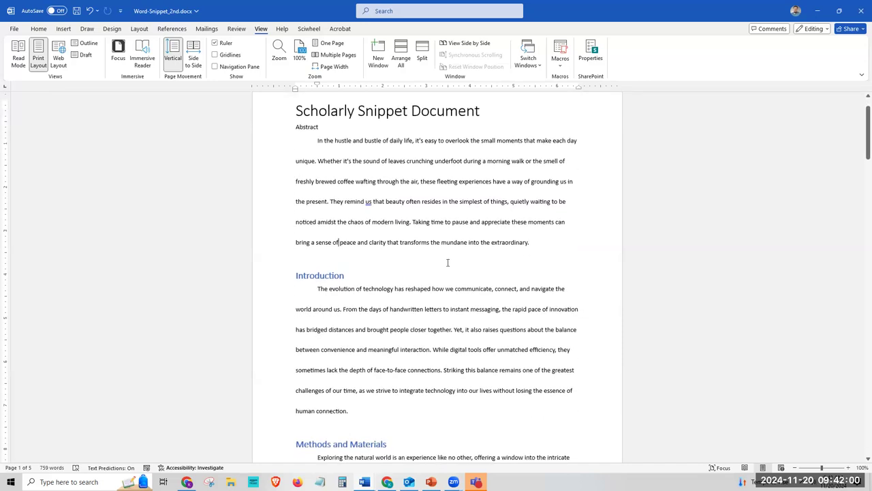
{"action": "left_click", "coordinate": [39, 28]}
{"action": "left_click", "coordinate": [547, 243]}
{"action": "scroll", "coordinate": [522, 234], "scroll_direction": "up", "scroll_amount": 1}
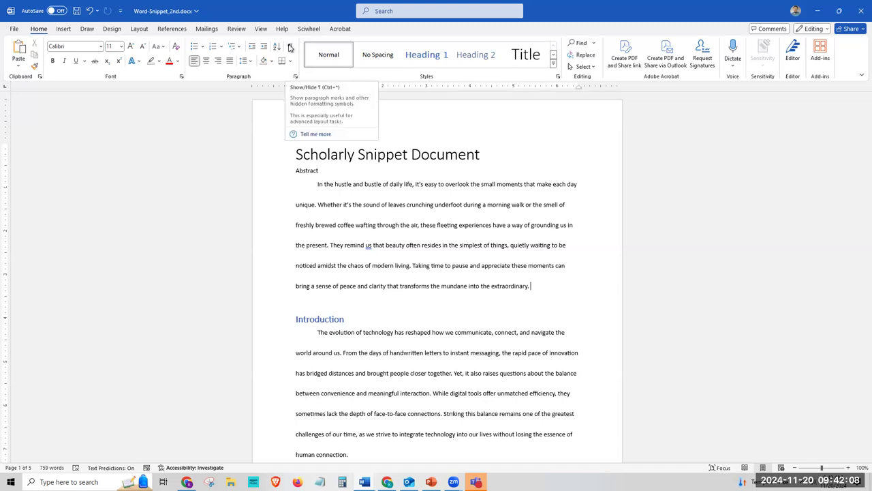
{"action": "left_click", "coordinate": [289, 47]}
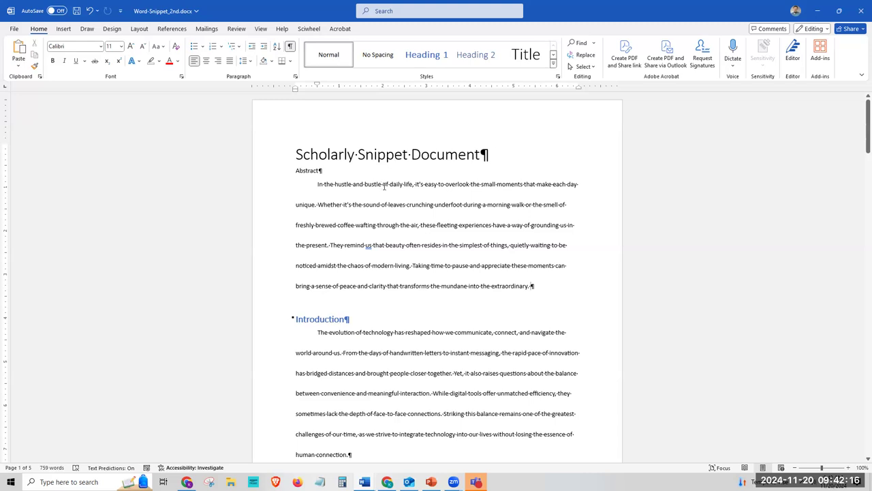
- Insert extra spaces before "these fleeting experiences" in the abstract and delete them again
{"action": "scroll", "coordinate": [384, 185], "scroll_direction": "up", "scroll_amount": 8, "text": "ctrl"}
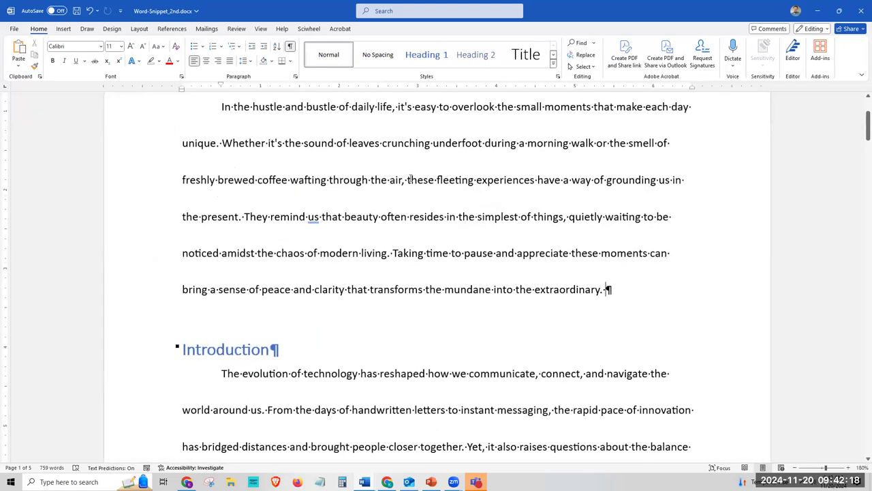
{"action": "left_click", "coordinate": [409, 180]}
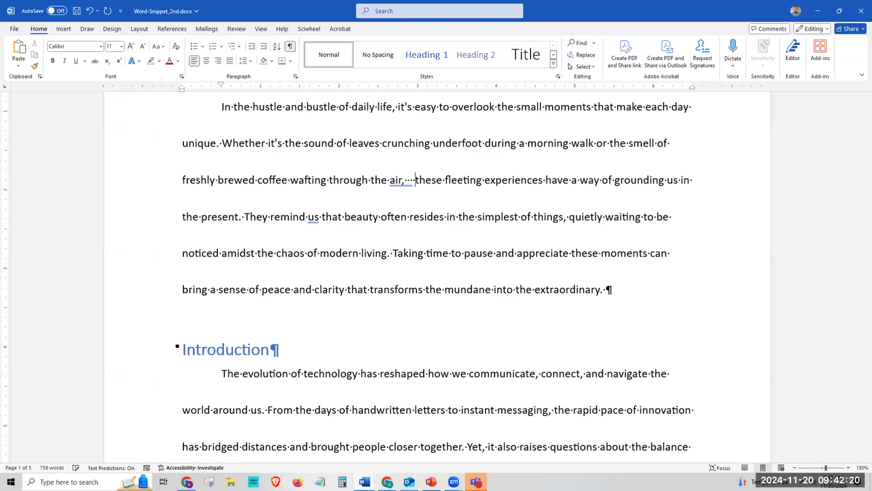
{"action": "key", "text": "BackSpace"}
{"action": "key", "text": "BackSpace"}
{"action": "key", "text": "BackSpace"}
{"action": "key", "text": "BackSpace"}
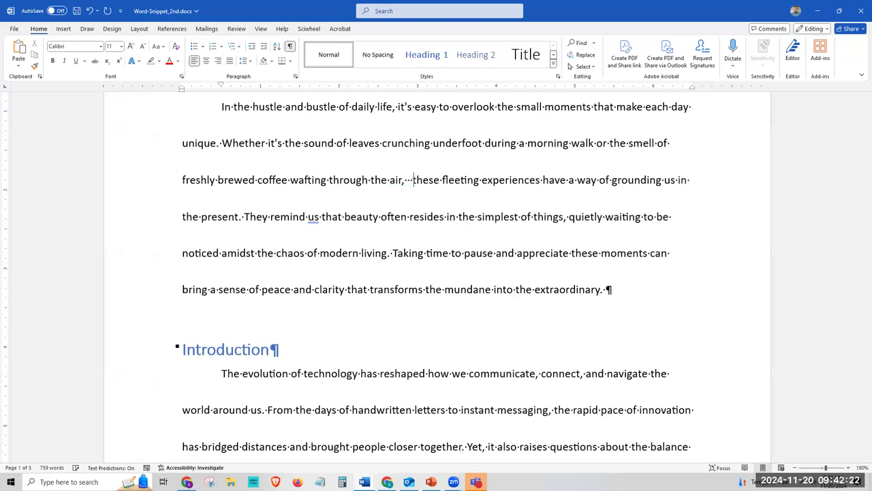
{"action": "key", "text": "BackSpace"}
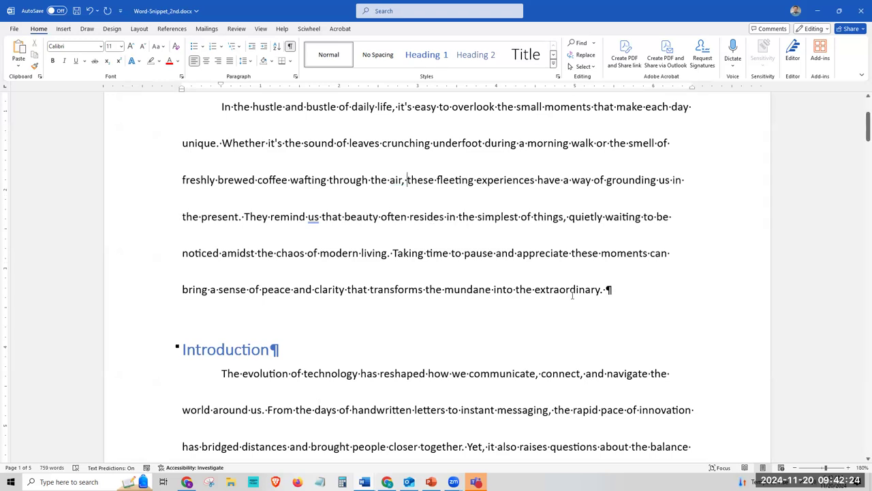
- Add two empty paragraphs after the abstract, before the Introduction heading, and delete them again
{"action": "left_click", "coordinate": [611, 289]}
{"action": "key", "text": "Return"}
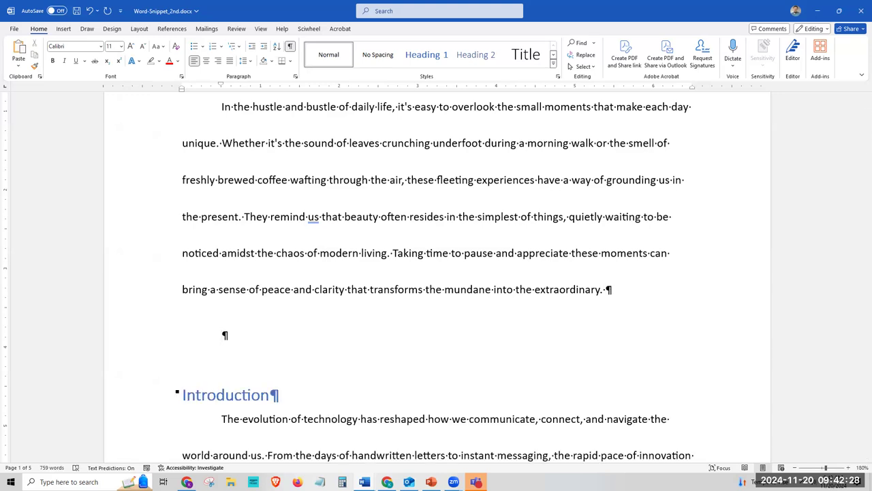
{"action": "key", "text": "Return"}
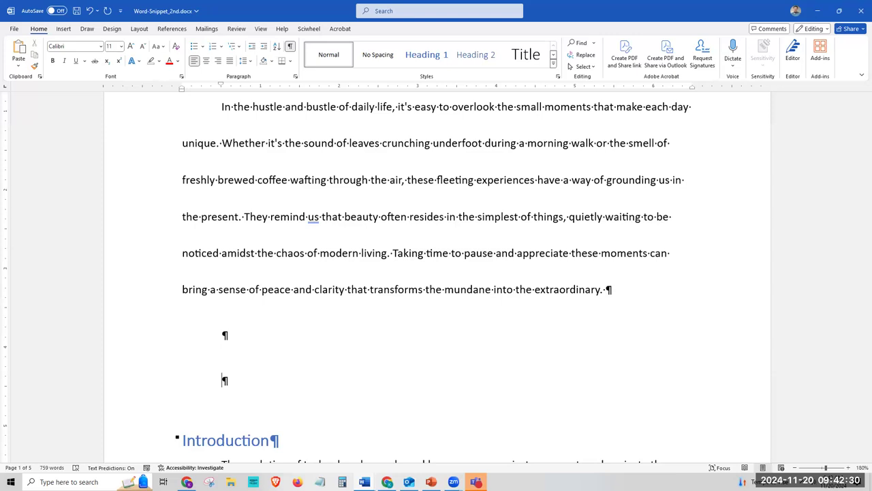
{"action": "key", "text": "BackSpace"}
{"action": "key", "text": "BackSpace"}
{"action": "key", "text": "BackSpace"}
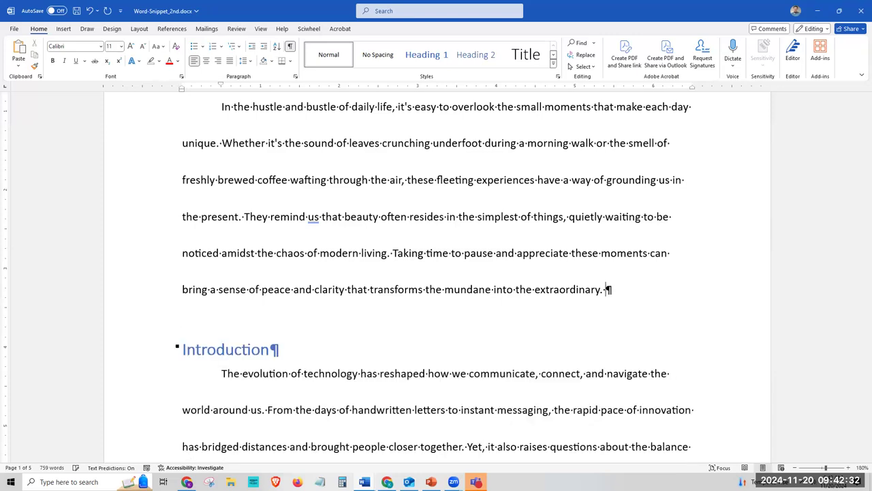
- Insert a tab before the word "extraordinary" in the abstract's last line
{"action": "left_click", "coordinate": [536, 288]}
{"action": "key", "text": "Tab"}
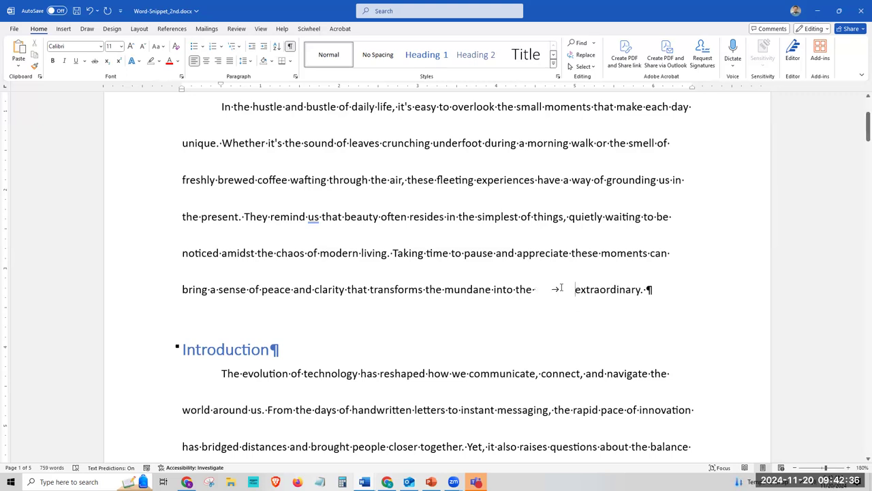
- Insert two more tabs before the word "extraordinary" in the abstract's last line and delete all the added tabs
{"action": "key", "text": "Tab"}
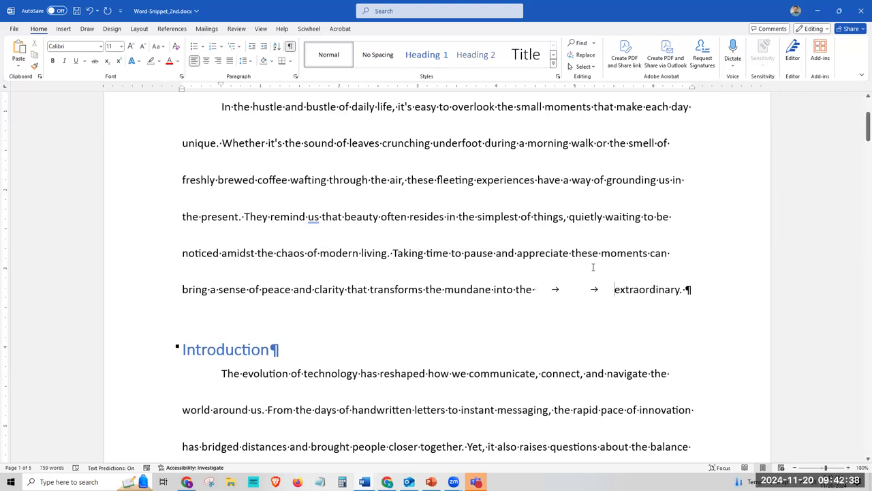
{"action": "key", "text": "Tab"}
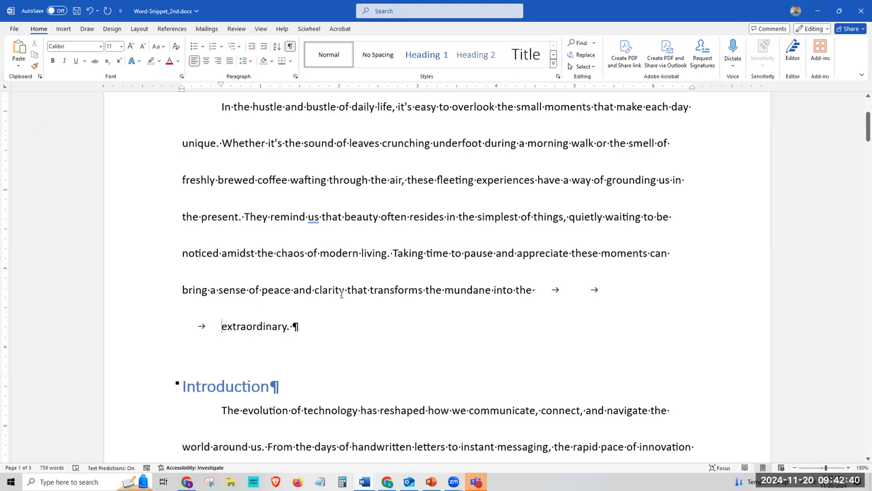
{"action": "key", "text": "BackSpace"}
{"action": "key", "text": "BackSpace"}
{"action": "key", "text": "BackSpace"}
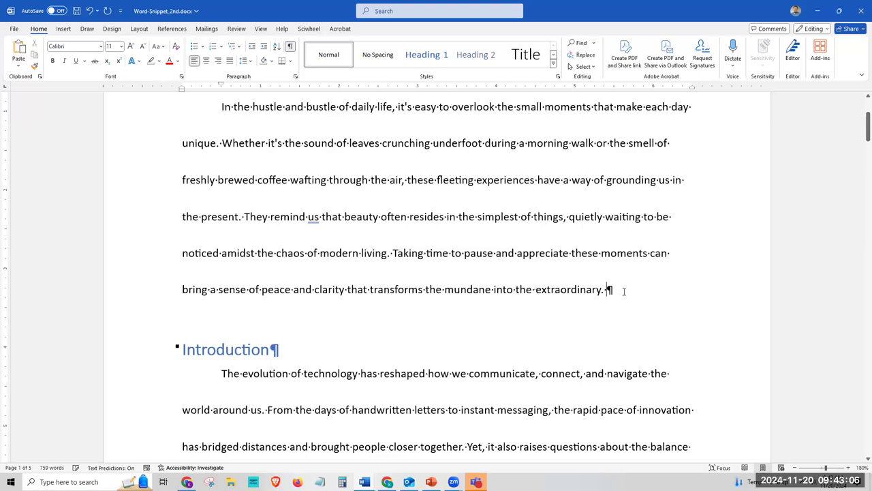
- Push the Introduction heading toward the next page by adding a run of ten empty paragraphs after the abstract
{"action": "scroll", "coordinate": [624, 291], "scroll_direction": "up", "scroll_amount": 3}
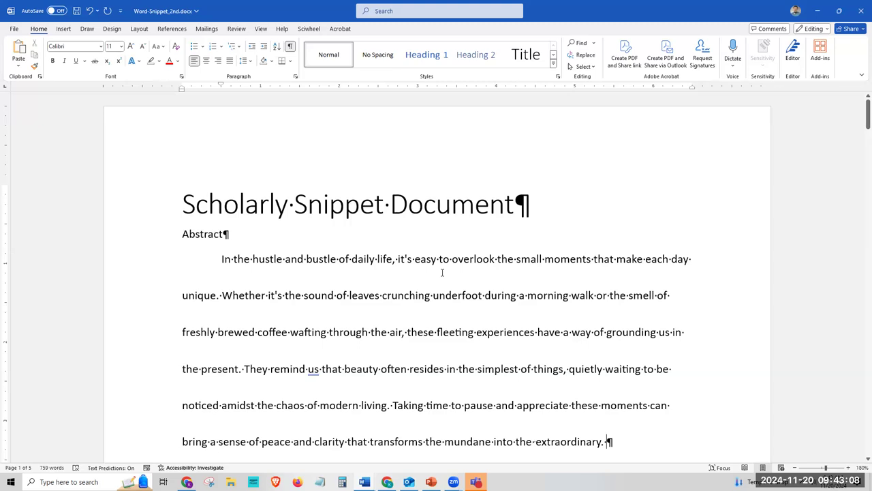
{"action": "scroll", "coordinate": [441, 273], "scroll_direction": "down", "scroll_amount": 6, "text": "ctrl"}
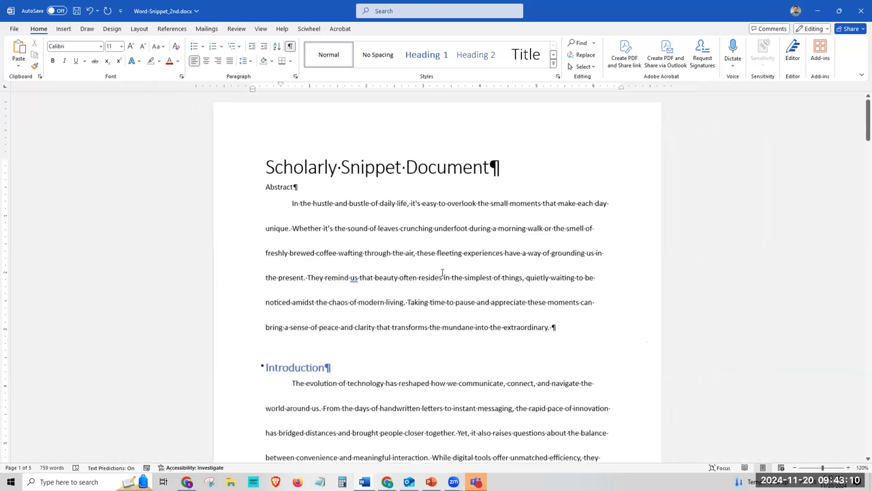
{"action": "scroll", "coordinate": [477, 274], "scroll_direction": "down", "scroll_amount": 3}
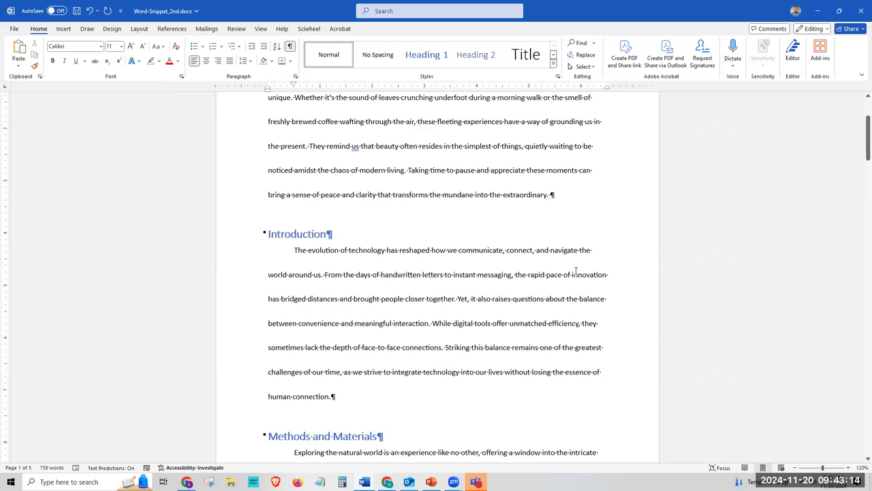
{"action": "scroll", "coordinate": [518, 242], "scroll_direction": "up", "scroll_amount": 3}
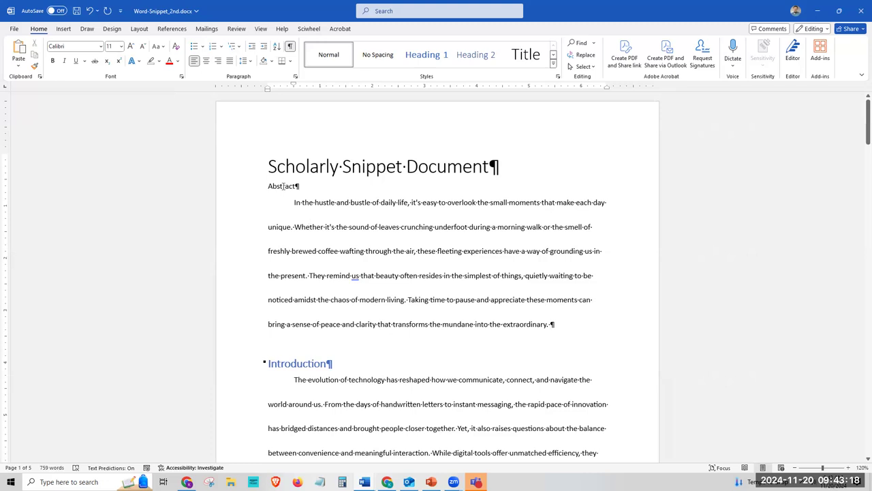
{"action": "scroll", "coordinate": [351, 261], "scroll_direction": "down", "scroll_amount": 2}
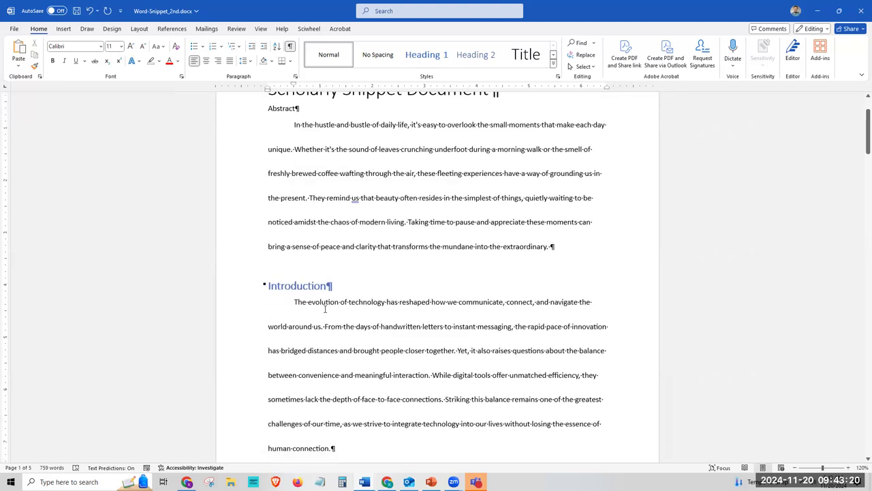
{"action": "scroll", "coordinate": [355, 320], "scroll_direction": "down", "scroll_amount": 4}
{"action": "scroll", "coordinate": [413, 296], "scroll_direction": "up", "scroll_amount": 3}
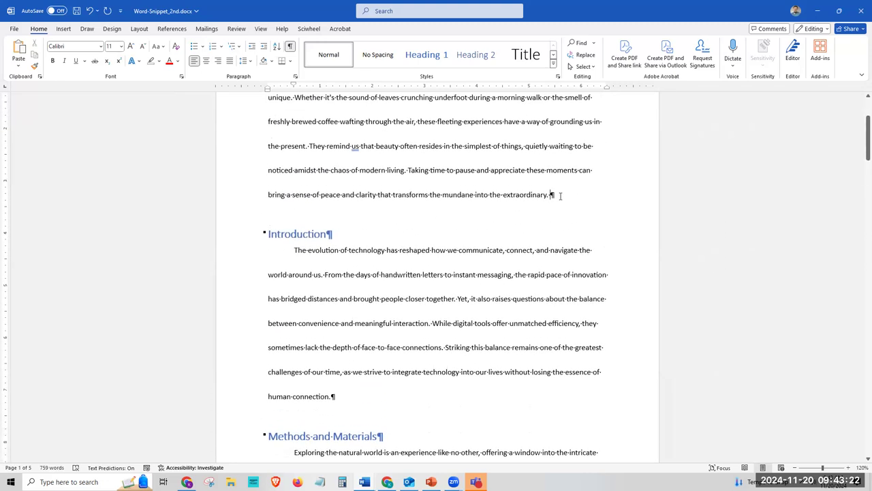
{"action": "key", "text": "Return"}
{"action": "key", "text": "Return"}
{"action": "key", "text": "Return"}
{"action": "key", "text": "Return"}
{"action": "key", "text": "Return"}
{"action": "key", "text": "Return"}
{"action": "key", "text": "Return"}
{"action": "key", "text": "Return"}
{"action": "key", "text": "Return"}
{"action": "key", "text": "Return"}
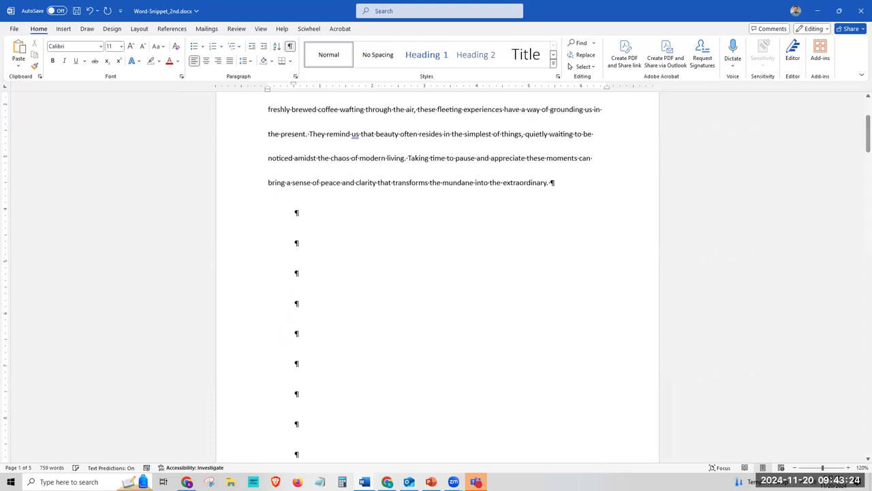
- Copy the abstract text from "Whether it's the sound" to its end and paste it into the first empty paragraph below
{"action": "scroll", "coordinate": [512, 205], "scroll_direction": "down", "scroll_amount": 2}
{"action": "scroll", "coordinate": [409, 344], "scroll_direction": "up", "scroll_amount": 10}
{"action": "left_click_drag", "start_coordinate": [549, 301], "coordinate": [300, 212]}
{"action": "key", "text": "ctrl+c"}
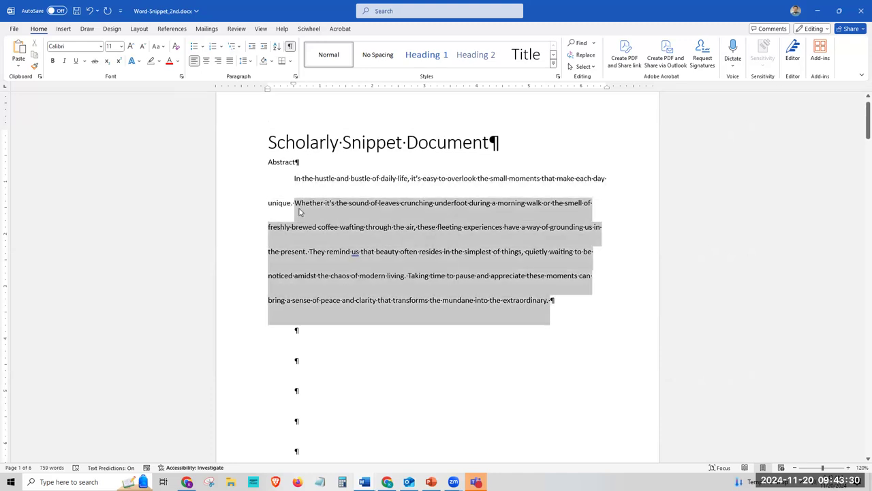
{"action": "scroll", "coordinate": [570, 247], "scroll_direction": "down", "scroll_amount": 3}
{"action": "left_click", "coordinate": [571, 247]}
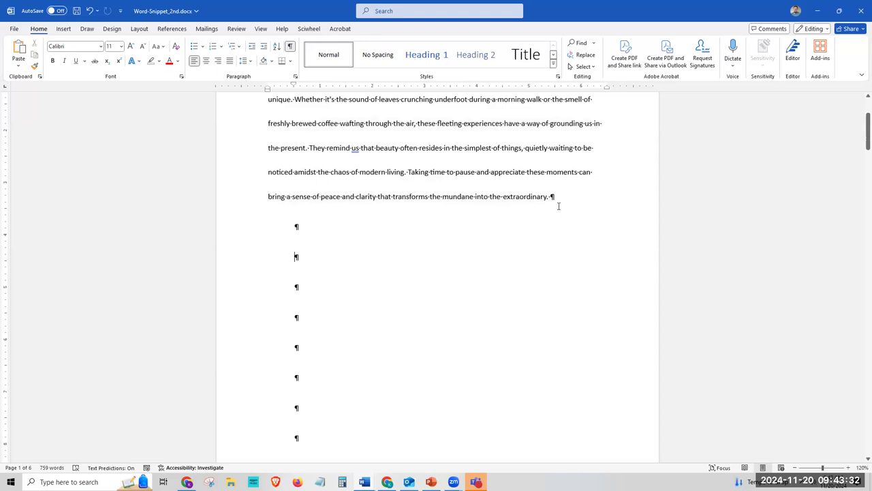
{"action": "key", "text": "ctrl+v"}
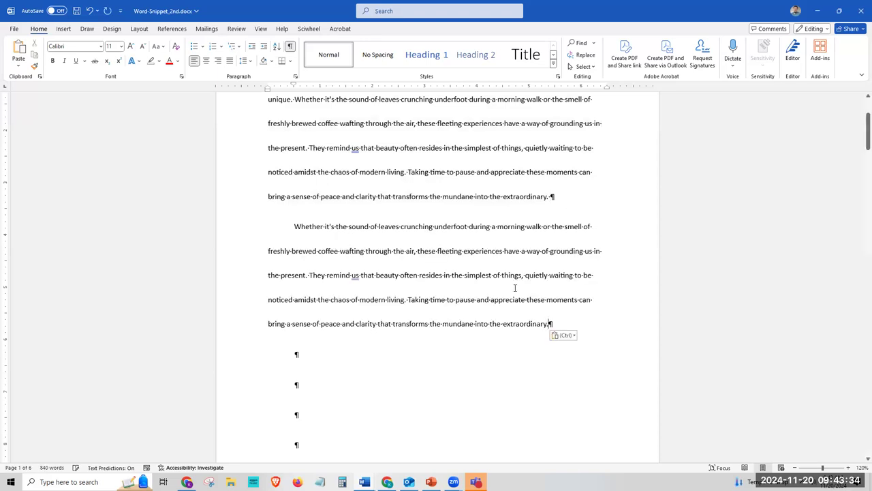
- Delete the block of empty paragraphs above the Introduction heading on the second page
{"action": "scroll", "coordinate": [512, 284], "scroll_direction": "down", "scroll_amount": 10}
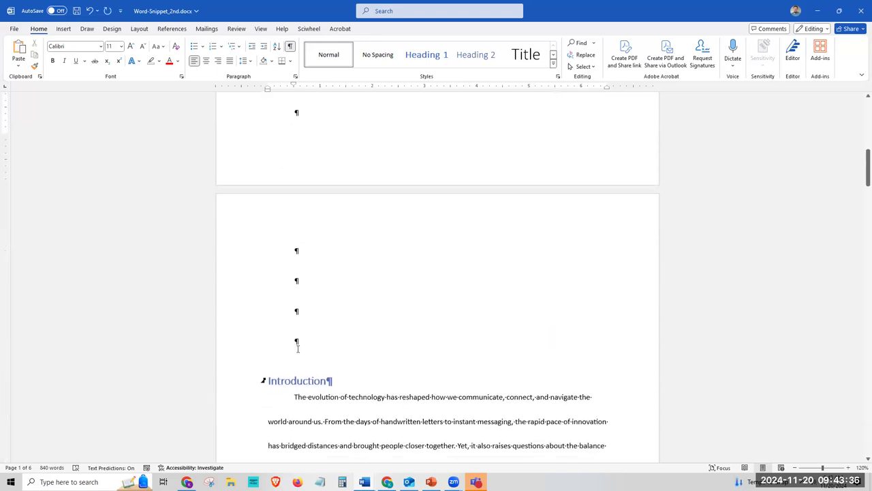
{"action": "left_click_drag", "start_coordinate": [218, 233], "coordinate": [218, 341]}
{"action": "key", "text": "Delete"}
- Delete the pasted copy of the abstract text below the original paragraph
{"action": "scroll", "coordinate": [269, 265], "scroll_direction": "up", "scroll_amount": 5}
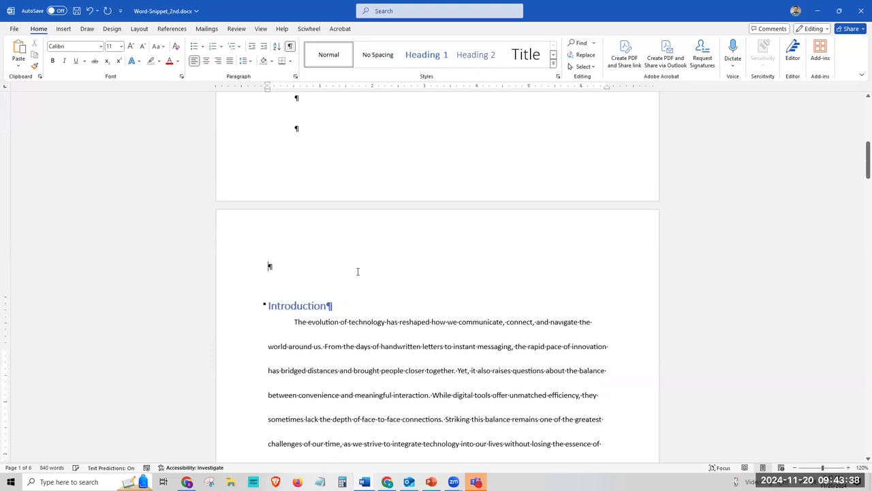
{"action": "left_click_drag", "start_coordinate": [565, 247], "coordinate": [295, 148]}
{"action": "key", "text": "ctrl+c"}
{"action": "key", "text": "Delete"}
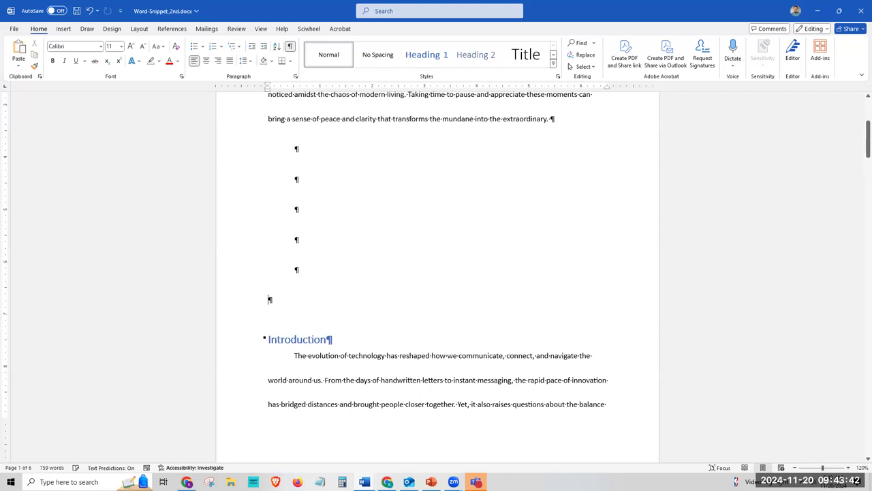
- Remove the remaining empty paragraphs between the abstract and the Introduction heading
{"action": "key", "text": "BackSpace"}
{"action": "key", "text": "Delete"}
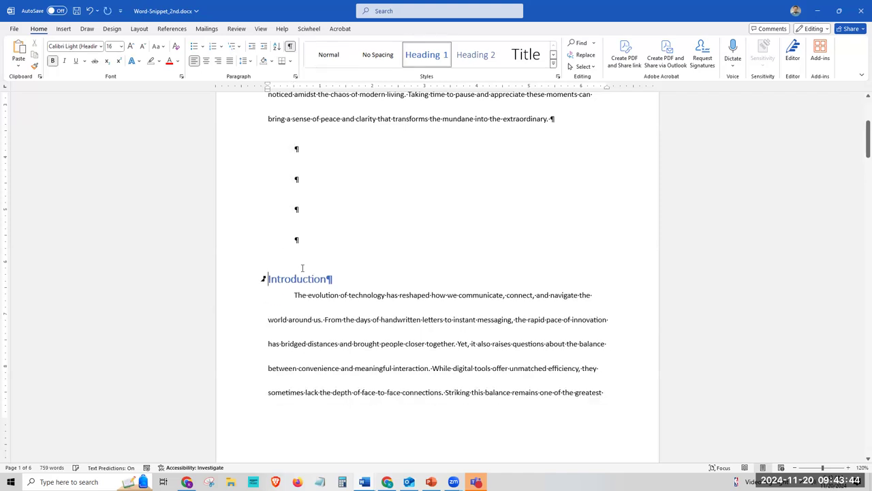
{"action": "scroll", "coordinate": [460, 305], "scroll_direction": "up", "scroll_amount": 3}
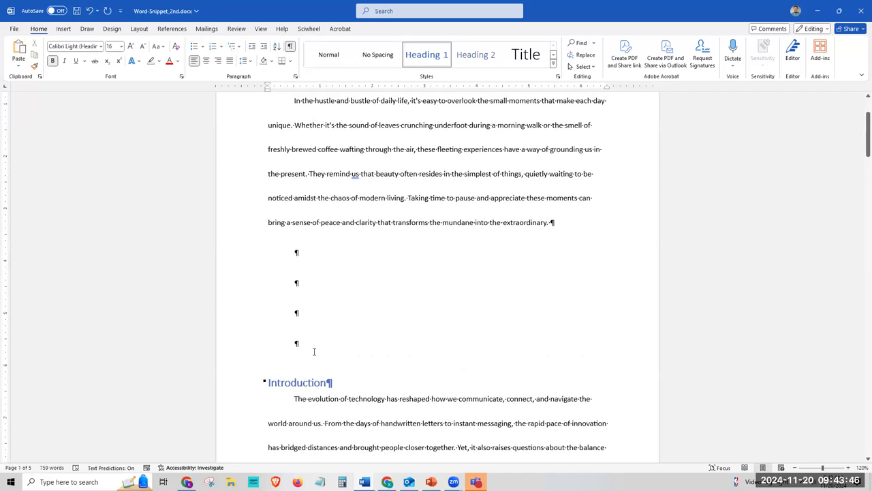
{"action": "left_click", "coordinate": [302, 346]}
{"action": "key", "text": "BackSpace"}
{"action": "key", "text": "BackSpace"}
{"action": "key", "text": "BackSpace"}
{"action": "key", "text": "BackSpace"}
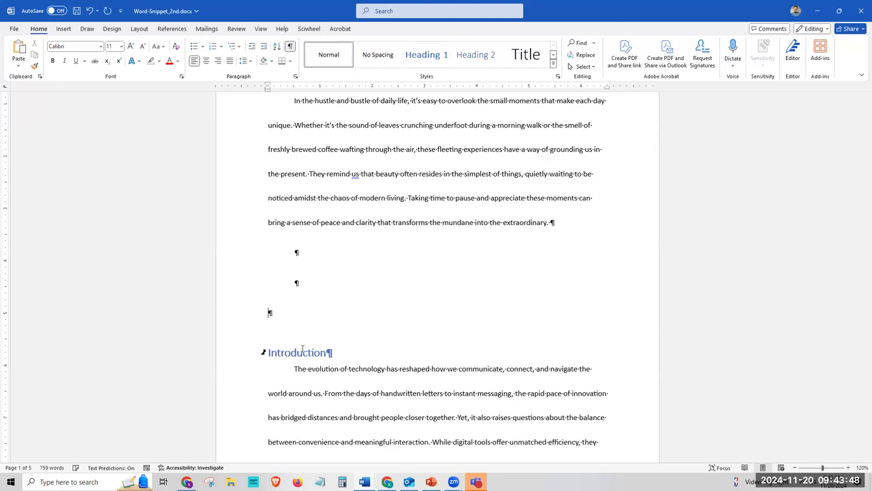
- Insert a page break at the end of the abstract and delete the empty paragraph above the Introduction heading
{"action": "scroll", "coordinate": [485, 316], "scroll_direction": "up", "scroll_amount": 3}
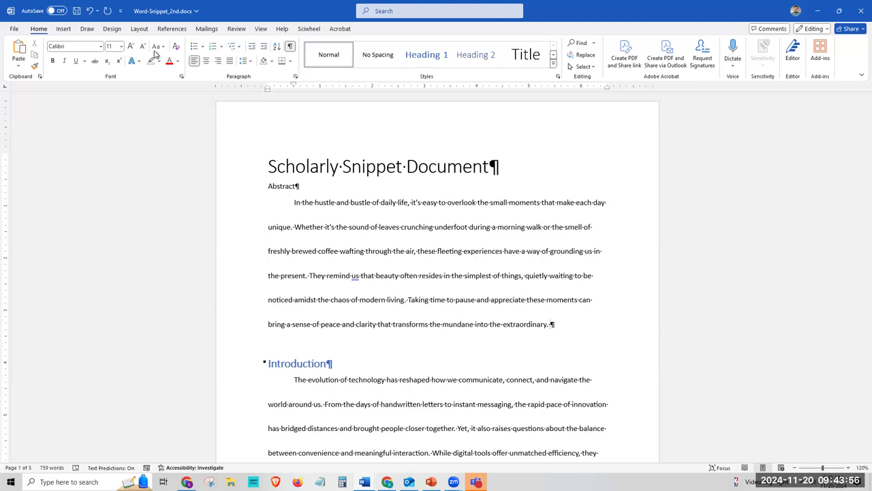
{"action": "left_click", "coordinate": [143, 30]}
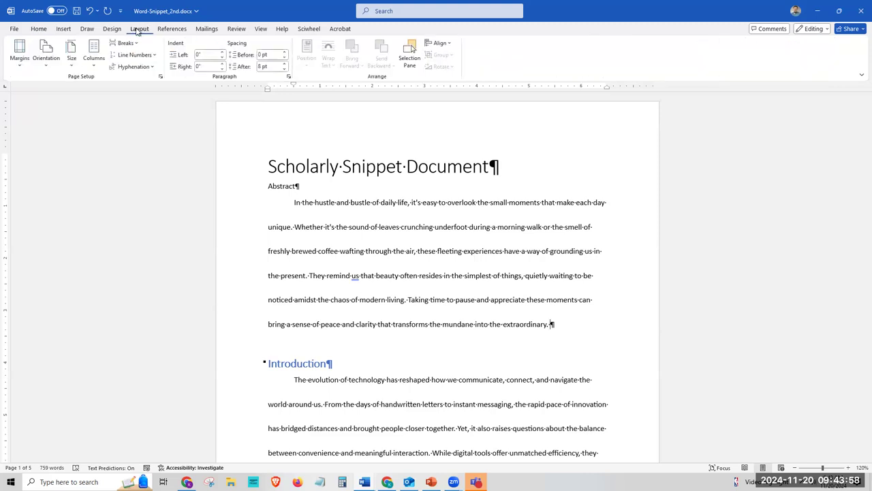
{"action": "left_click", "coordinate": [133, 44]}
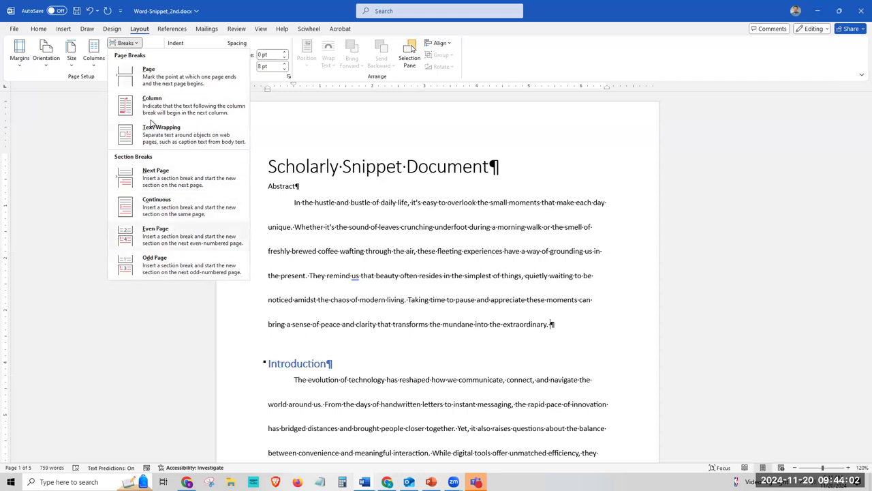
{"action": "left_click", "coordinate": [156, 79]}
{"action": "scroll", "coordinate": [411, 277], "scroll_direction": "down", "scroll_amount": 2}
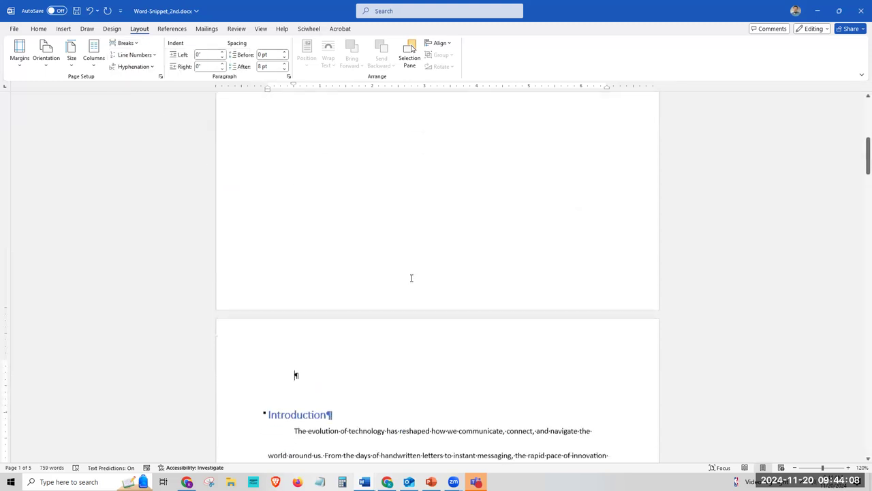
{"action": "key", "text": "Delete"}
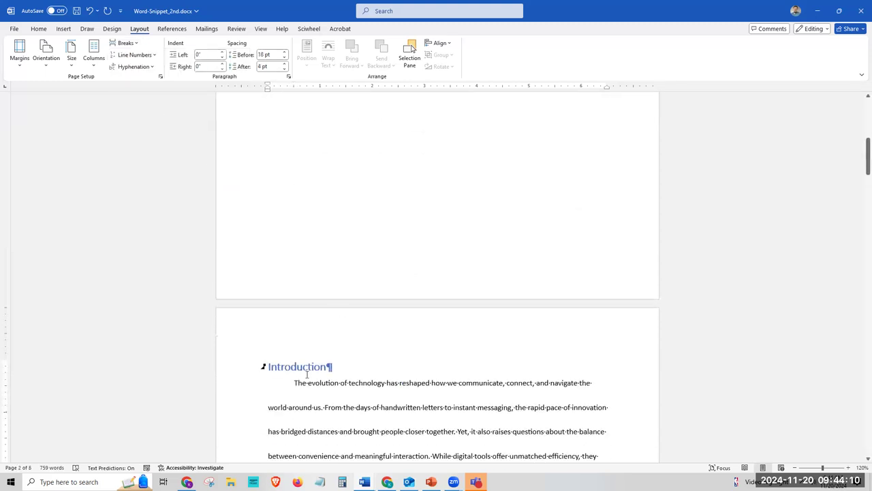
{"action": "scroll", "coordinate": [308, 371], "scroll_direction": "down", "scroll_amount": 1}
{"action": "scroll", "coordinate": [331, 364], "scroll_direction": "up", "scroll_amount": 10}
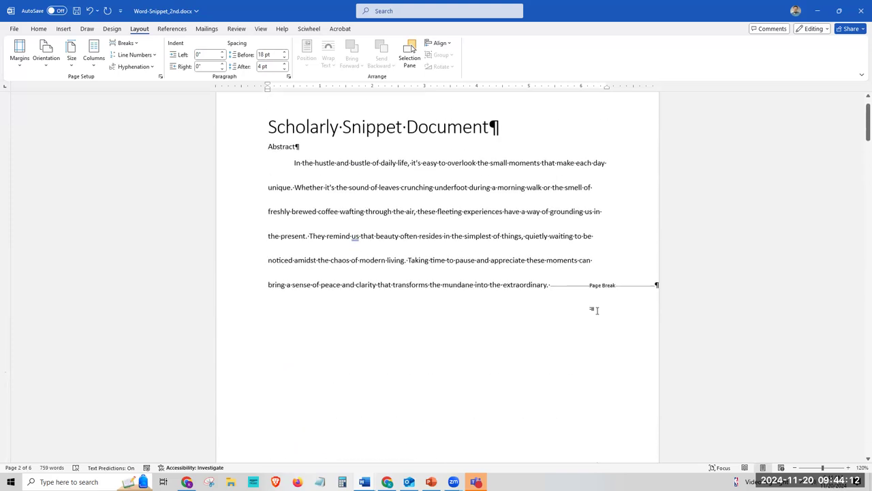
- Hide the formatting marks to see the abstract without the page break marker, and show them again
{"action": "left_click", "coordinate": [44, 29]}
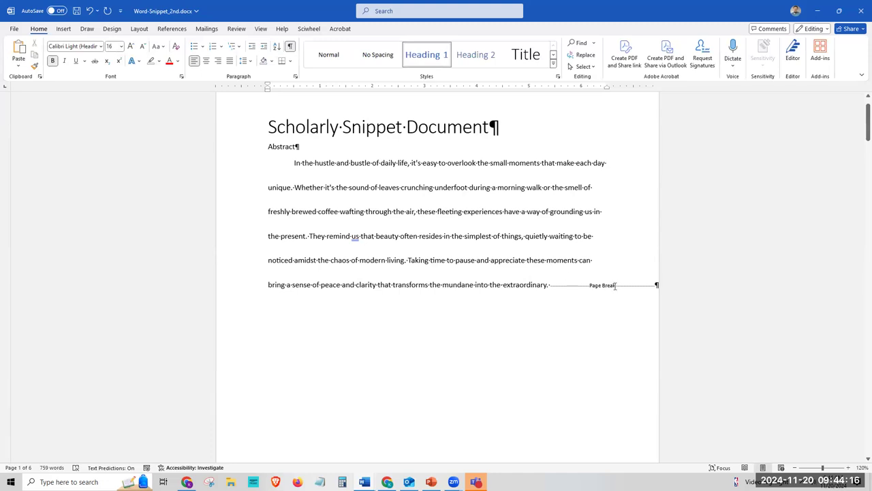
{"action": "left_click", "coordinate": [290, 46]}
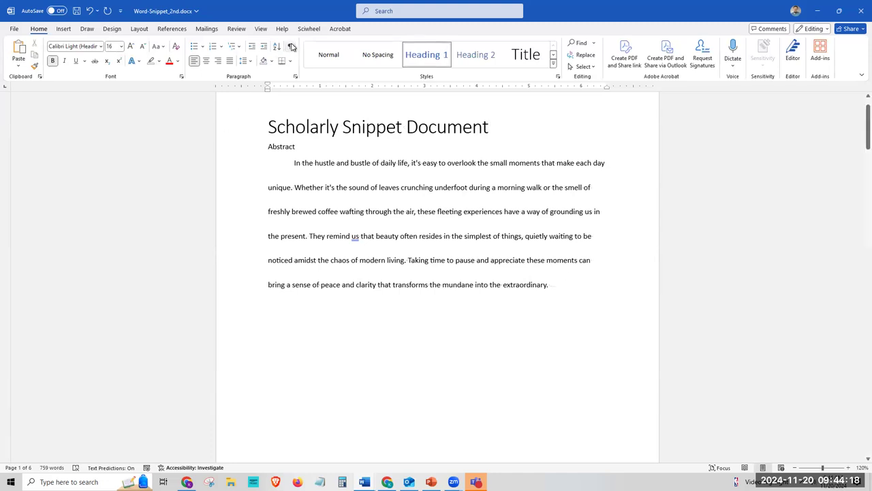
{"action": "left_click", "coordinate": [291, 46]}
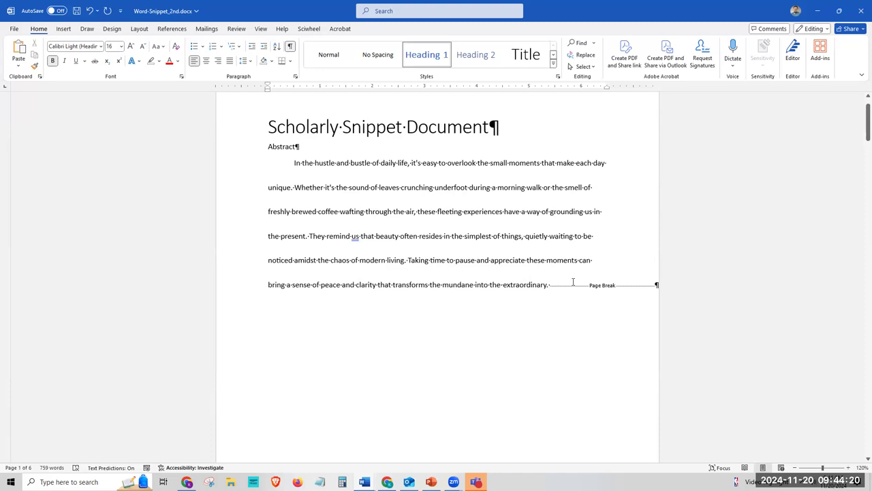
- Paste the copied abstract text repeatedly just before the page break and check where the Introduction heading falls
{"action": "left_click", "coordinate": [549, 286]}
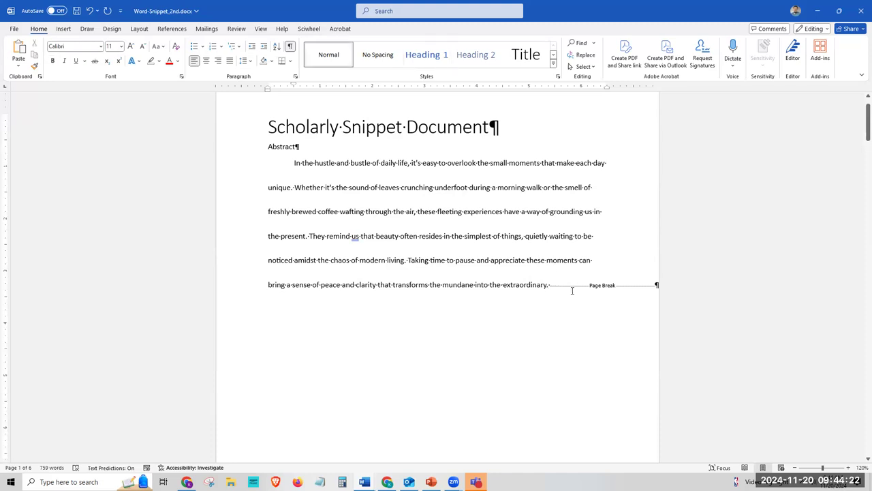
{"action": "key", "text": "ctrl+v"}
{"action": "scroll", "coordinate": [469, 295], "scroll_direction": "down", "scroll_amount": 10}
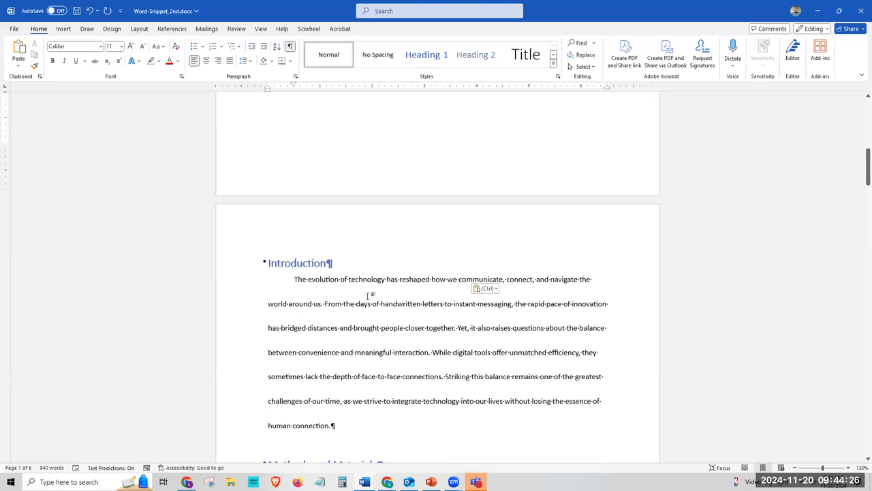
{"action": "key", "text": "ctrl+z"}
{"action": "key", "text": "ctrl+v"}
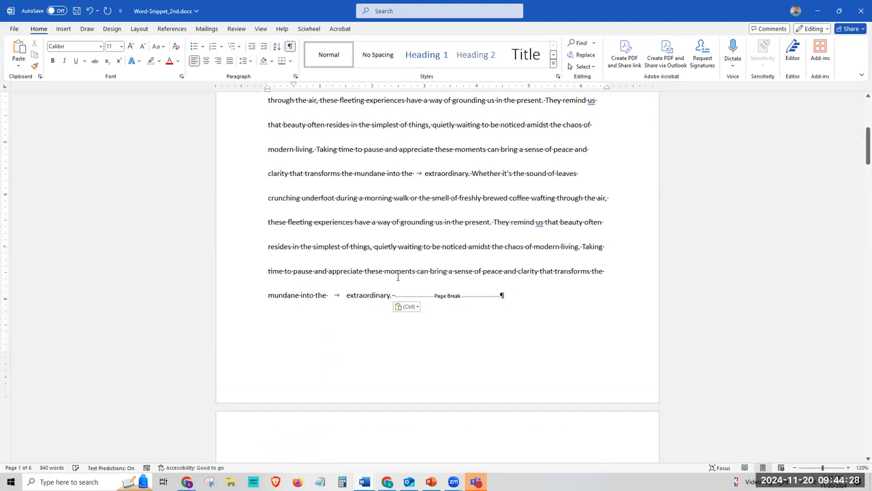
{"action": "scroll", "coordinate": [398, 276], "scroll_direction": "down", "scroll_amount": 1}
{"action": "type", "text": "Whether it's the sound of leaves crunching underfoot during a morning walk or the smell of freshly brewed coffee wafting through the air, these fleeting experiences have a way of grounding us in the present. They remind us that beauty often resides in the simplest of things, quietly waiting to be noticed amidst the chaos of modern living. Taking time to pause and appreciate these moments can bring a sense of peace and clarity that transforms the mundane into the \textraordinary."}
{"action": "scroll", "coordinate": [324, 301], "scroll_direction": "down", "scroll_amount": 10}
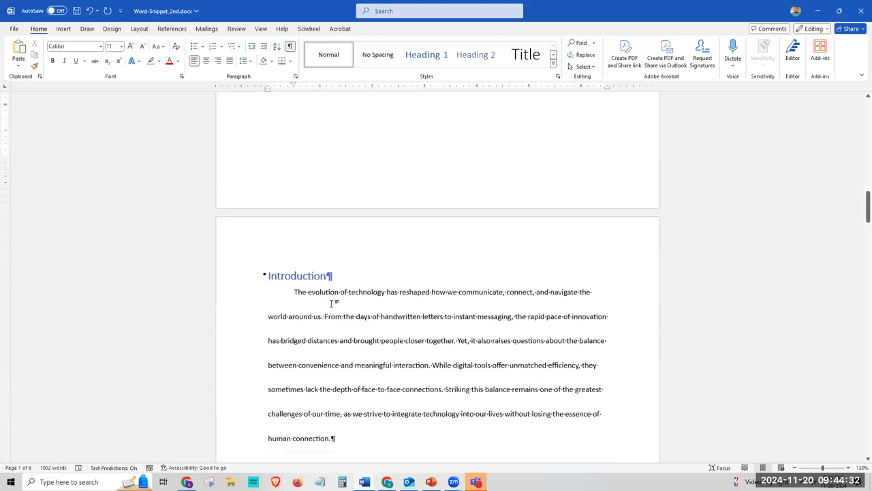
{"action": "scroll", "coordinate": [333, 303], "scroll_direction": "up", "scroll_amount": 10}
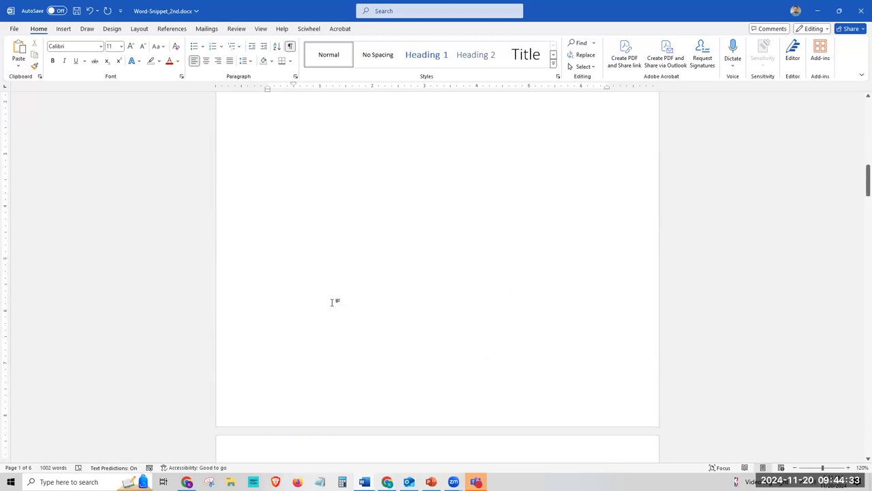
- Undo the last paste and delete the surplus pasted text between "modern living." and the page break
{"action": "left_click", "coordinate": [89, 10]}
{"action": "left_click_drag", "start_coordinate": [410, 242], "coordinate": [317, 96]}
{"action": "key", "text": "BackSpace"}
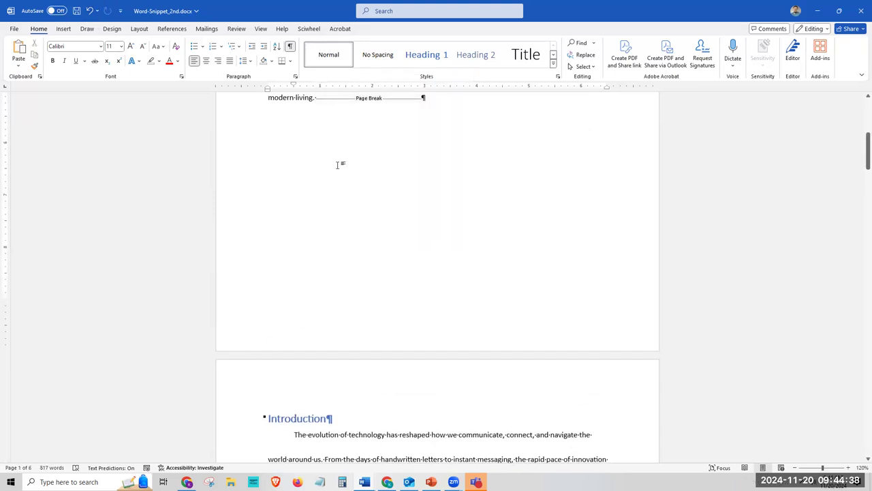
{"action": "scroll", "coordinate": [384, 312], "scroll_direction": "up", "scroll_amount": 4}
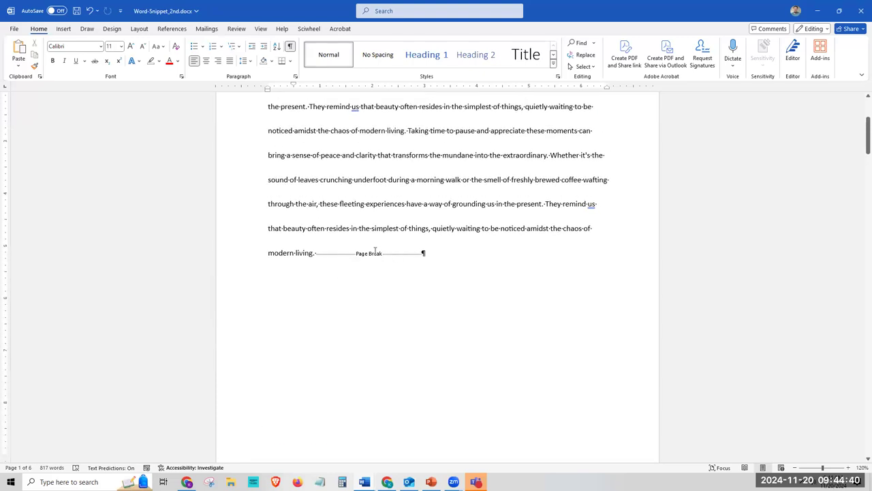
- Review the page break after the abstract and the following pages down to the five-column table above the Conclusion heading
{"action": "scroll", "coordinate": [410, 326], "scroll_direction": "up", "scroll_amount": 3}
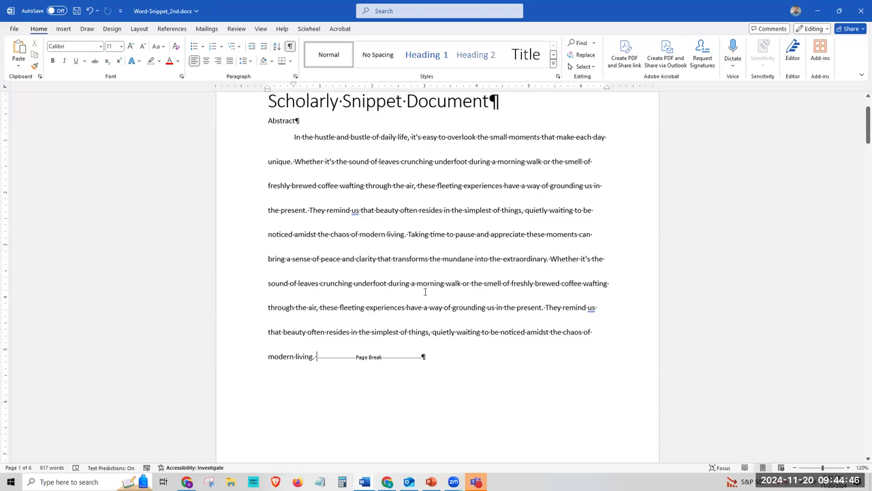
{"action": "scroll", "coordinate": [516, 310], "scroll_direction": "up", "scroll_amount": 2}
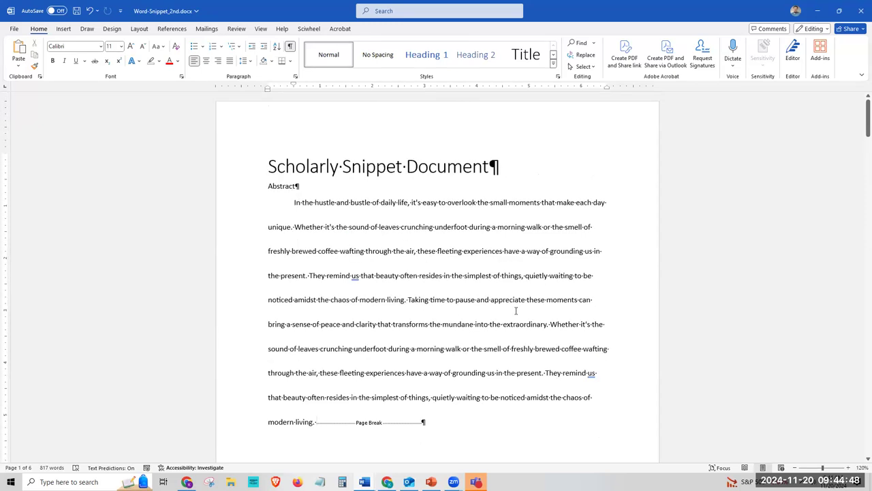
{"action": "left_click", "coordinate": [362, 253]}
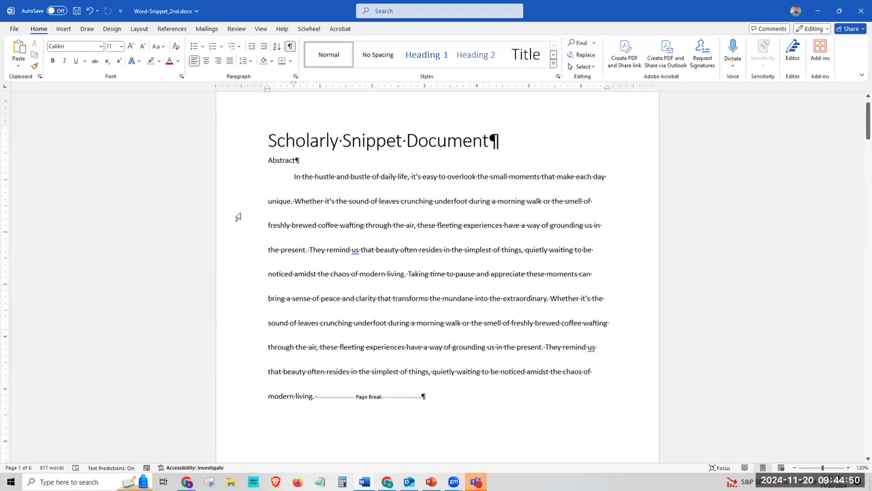
{"action": "scroll", "coordinate": [532, 272], "scroll_direction": "down", "scroll_amount": 20}
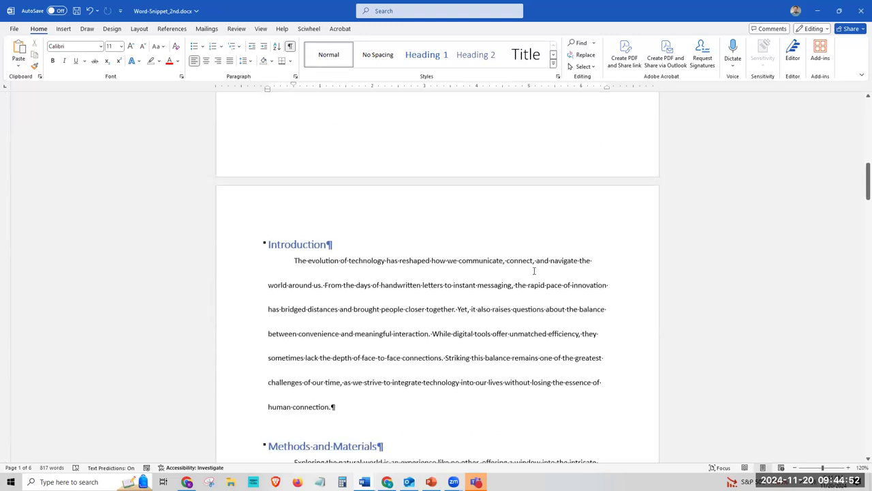
{"action": "scroll", "coordinate": [454, 298], "scroll_direction": "down", "scroll_amount": 20}
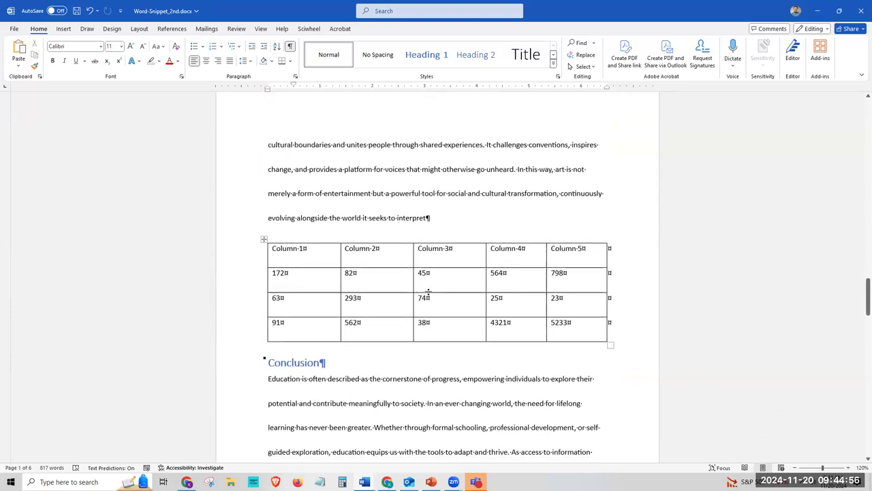
{"action": "left_click_drag", "start_coordinate": [613, 337], "coordinate": [267, 240]}
{"action": "left_click", "coordinate": [334, 144]}
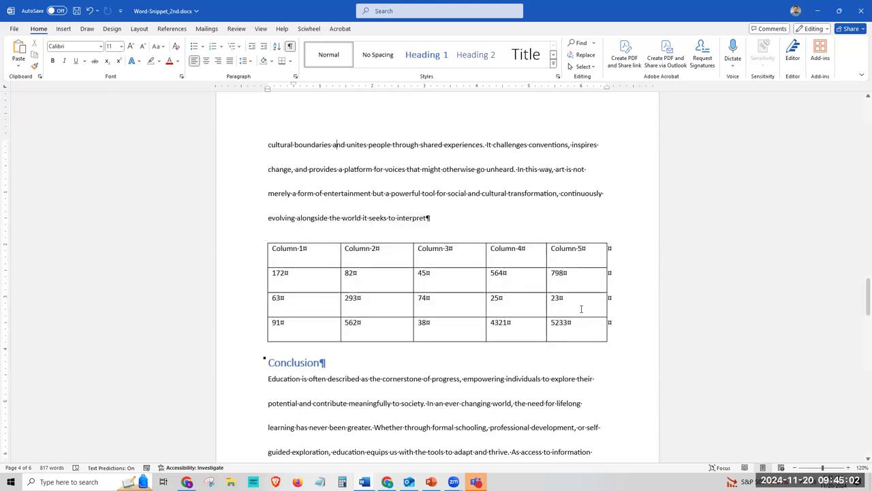
- With the five-column table selected, switch the page orientation to landscape and check which other pages are affected
{"action": "left_click_drag", "start_coordinate": [464, 289], "coordinate": [269, 242]}
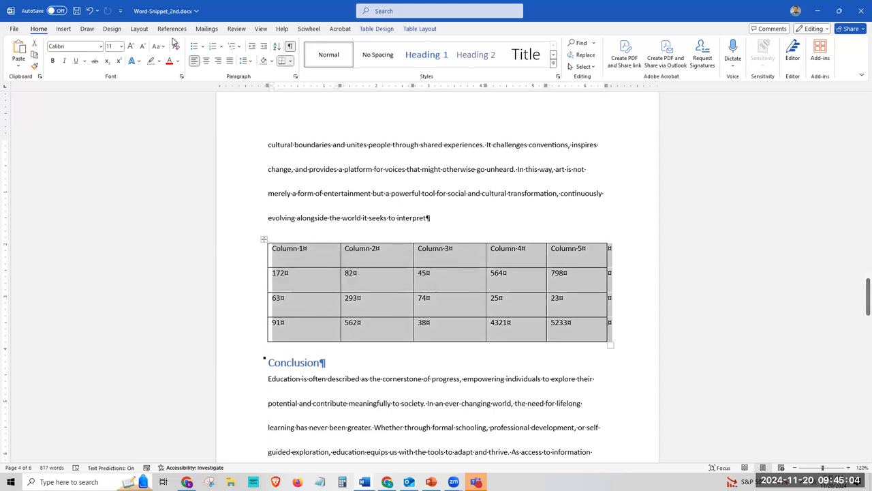
{"action": "left_click", "coordinate": [139, 29]}
{"action": "left_click", "coordinate": [46, 51]}
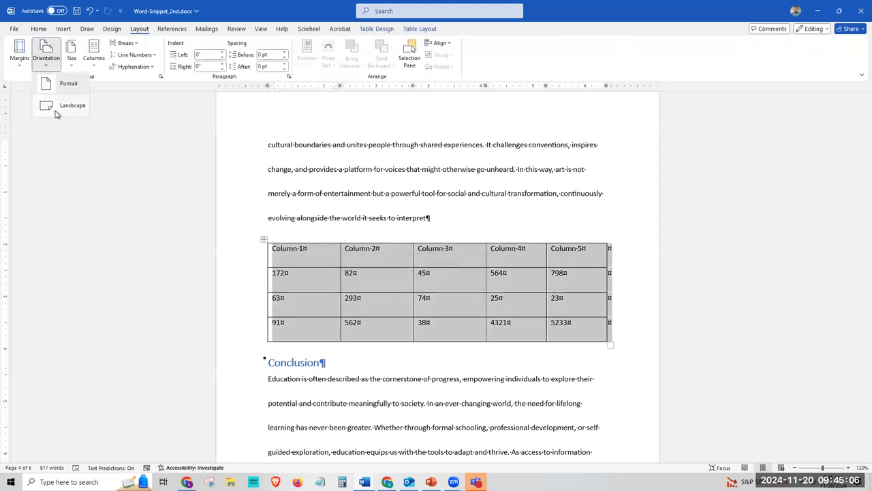
{"action": "left_click", "coordinate": [68, 109]}
{"action": "scroll", "coordinate": [613, 269], "scroll_direction": "up", "scroll_amount": 15}
{"action": "scroll", "coordinate": [612, 278], "scroll_direction": "up", "scroll_amount": 4}
{"action": "scroll", "coordinate": [576, 248], "scroll_direction": "down", "scroll_amount": 5}
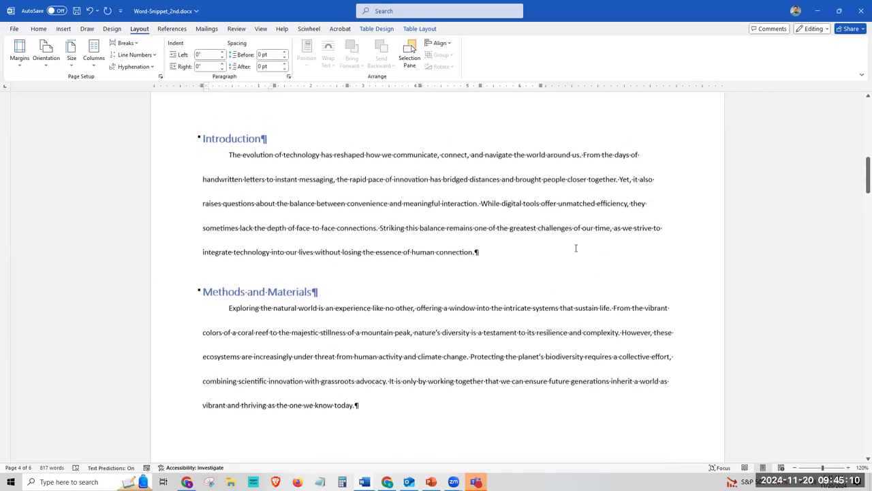
- Set the document's page orientation back to portrait
{"action": "left_click", "coordinate": [51, 61]}
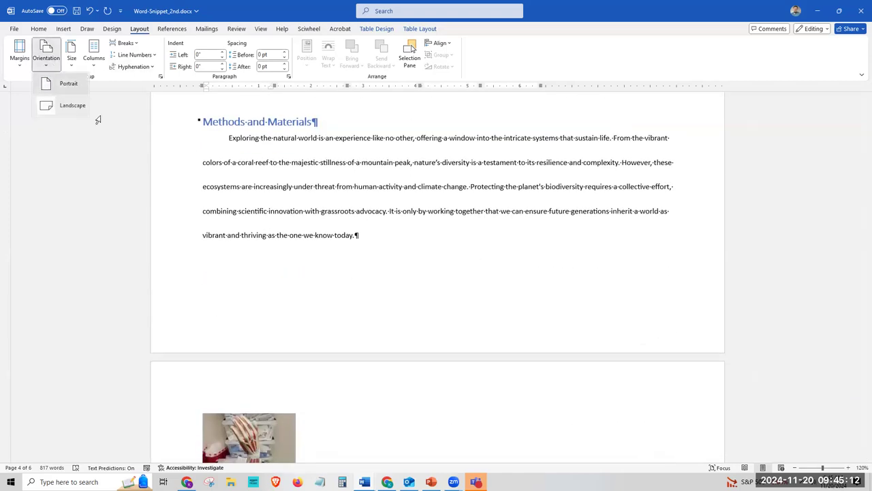
{"action": "left_click", "coordinate": [68, 85]}
{"action": "scroll", "coordinate": [436, 245], "scroll_direction": "down", "scroll_amount": 3}
- Insert a Next Page section break at the end of the paragraph above the table, after "seeks to interpret"
{"action": "left_click", "coordinate": [456, 217]}
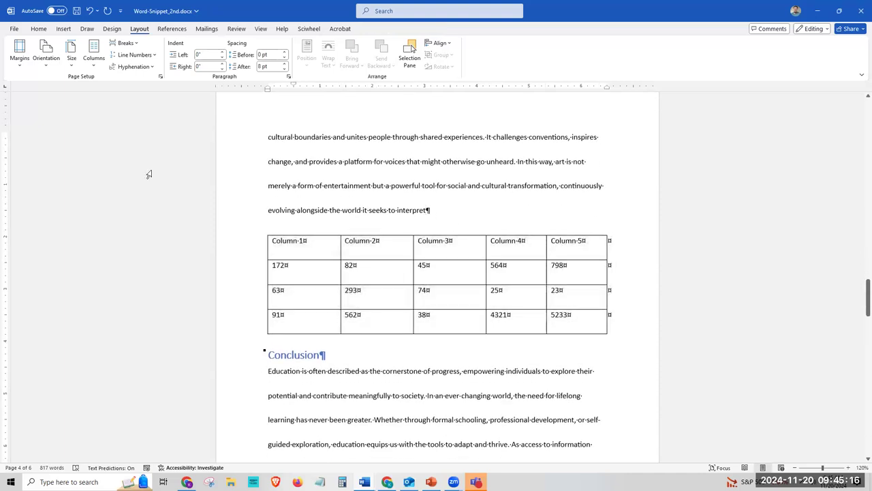
{"action": "left_click", "coordinate": [133, 44]}
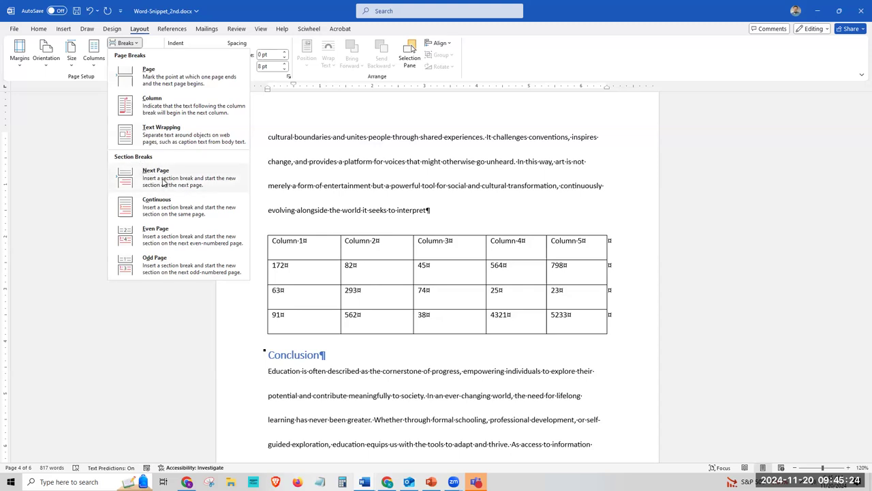
{"action": "left_click", "coordinate": [163, 177]}
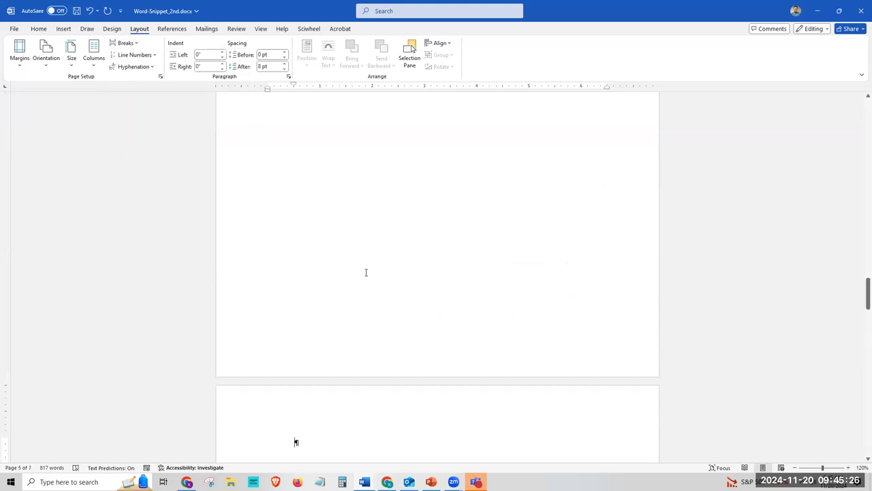
{"action": "scroll", "coordinate": [366, 272], "scroll_direction": "down", "scroll_amount": 3}
{"action": "scroll", "coordinate": [367, 271], "scroll_direction": "down", "scroll_amount": 3}
{"action": "scroll", "coordinate": [347, 287], "scroll_direction": "up", "scroll_amount": 2}
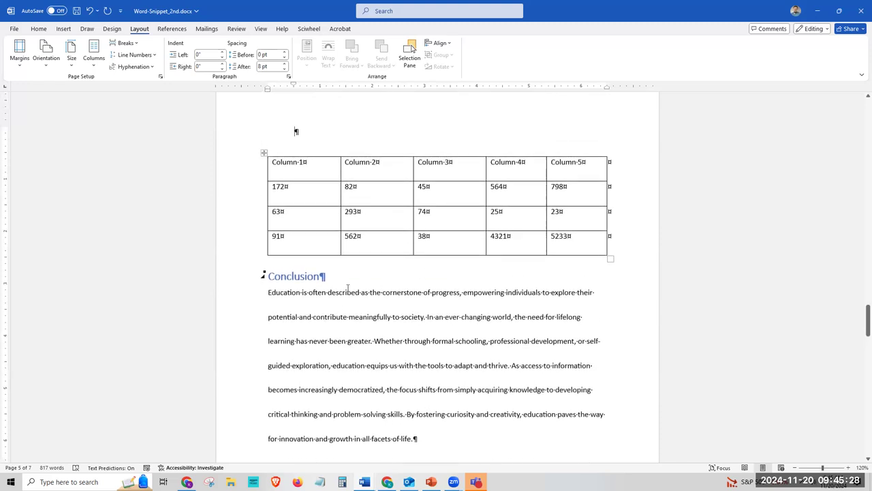
- Try to insert a Next Page section break at the end of the table's last row
{"action": "left_click", "coordinate": [598, 254]}
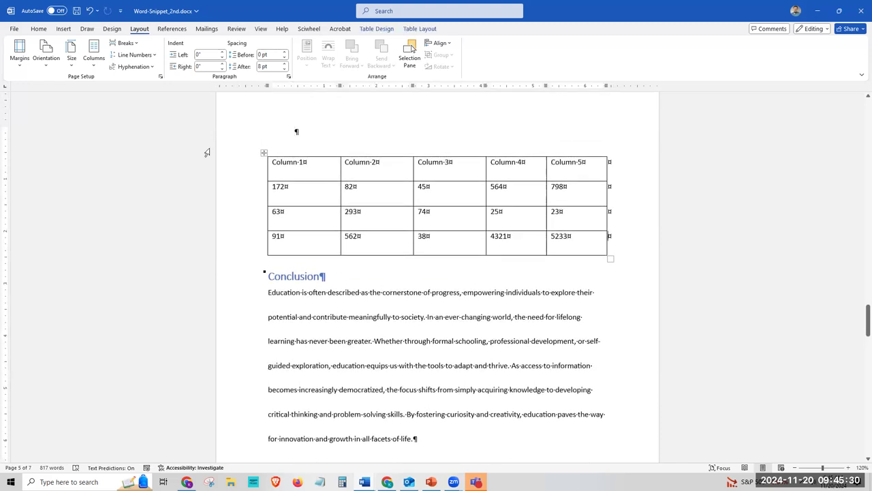
{"action": "left_click", "coordinate": [126, 43]}
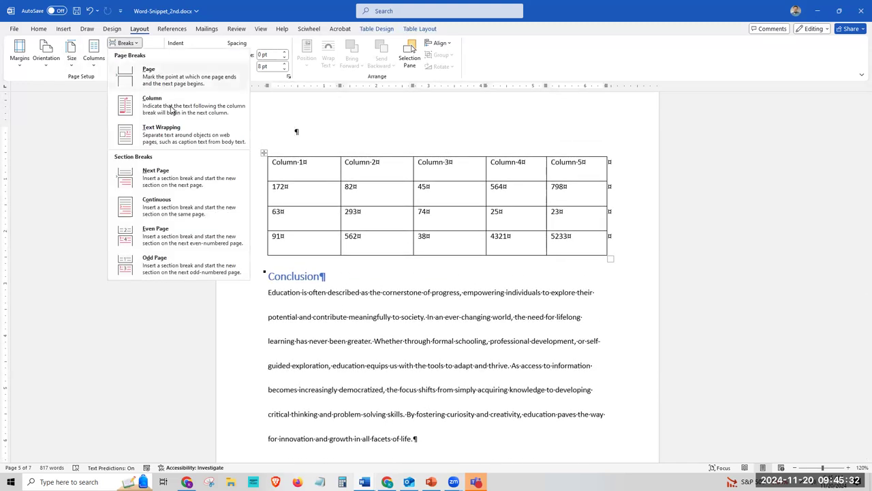
{"action": "left_click", "coordinate": [162, 175]}
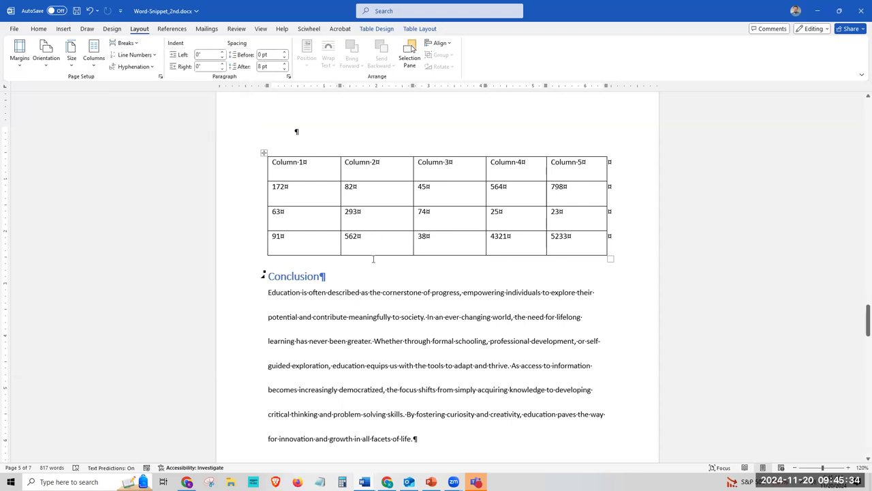
- Insert a Next Page section break directly before the Conclusion heading and check the pages around it
{"action": "left_click", "coordinate": [271, 271]}
{"action": "left_click", "coordinate": [125, 43]}
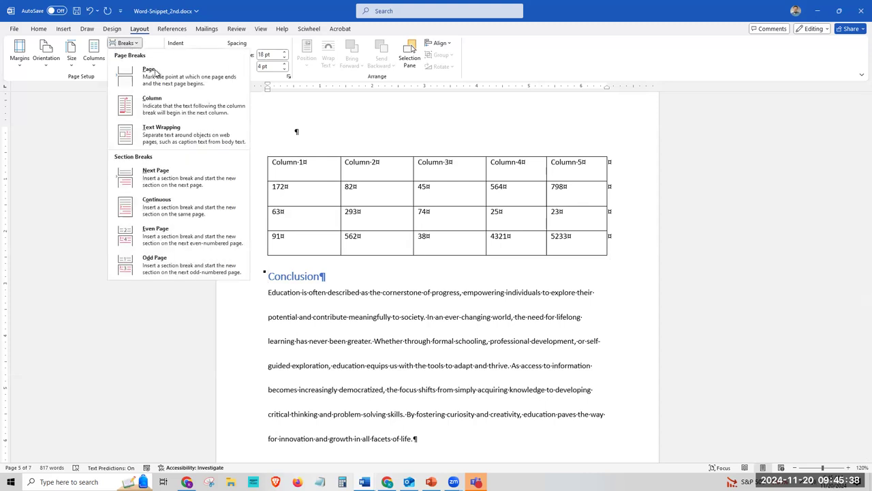
{"action": "left_click", "coordinate": [162, 186]}
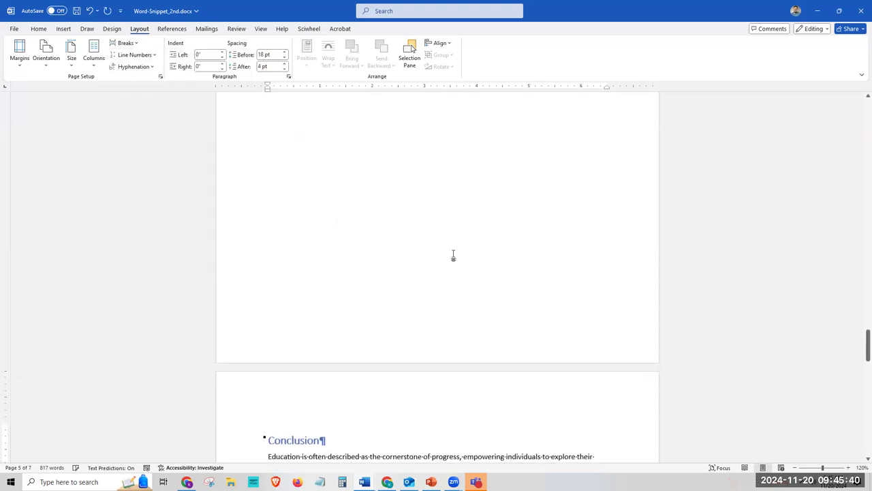
{"action": "scroll", "coordinate": [436, 287], "scroll_direction": "up", "scroll_amount": 5}
{"action": "scroll", "coordinate": [421, 280], "scroll_direction": "down", "scroll_amount": 5}
- Change the page orientation of the table's section to landscape and check the page that follows it
{"action": "left_click", "coordinate": [460, 308]}
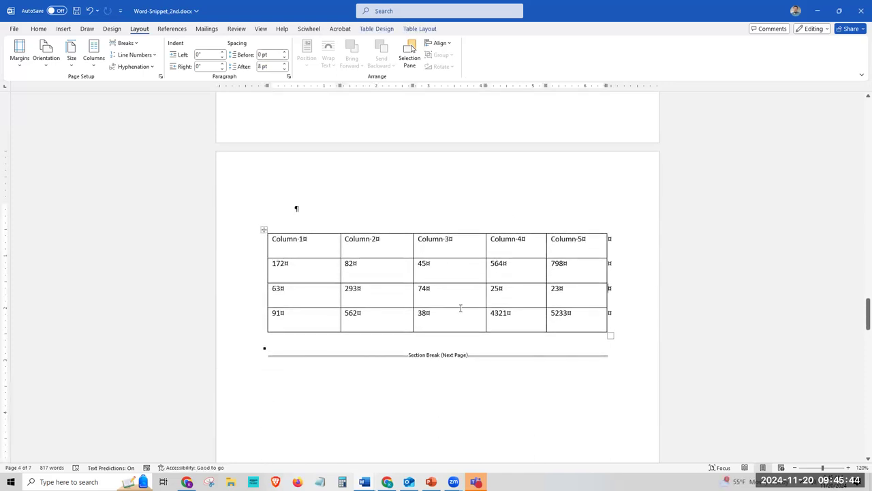
{"action": "left_click", "coordinate": [46, 54]}
{"action": "left_click", "coordinate": [72, 105]}
{"action": "scroll", "coordinate": [675, 223], "scroll_direction": "down", "scroll_amount": 3}
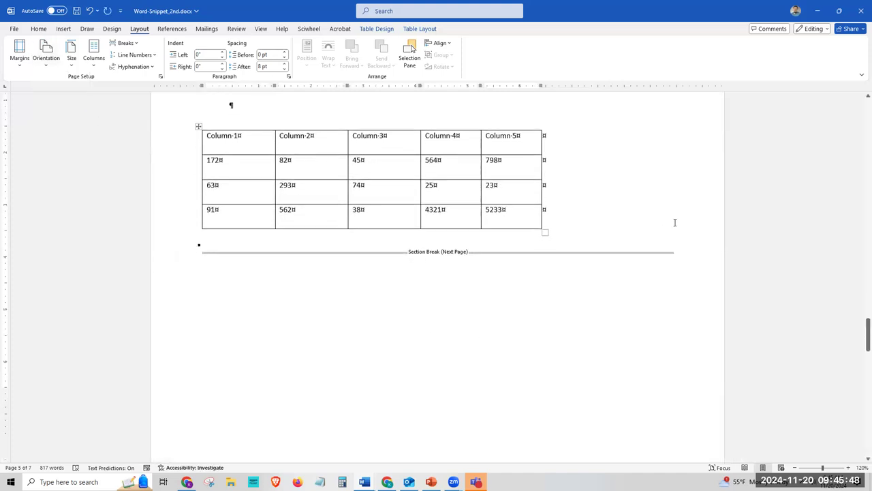
{"action": "scroll", "coordinate": [674, 223], "scroll_direction": "down", "scroll_amount": 3}
{"action": "scroll", "coordinate": [675, 222], "scroll_direction": "up", "scroll_amount": 5}
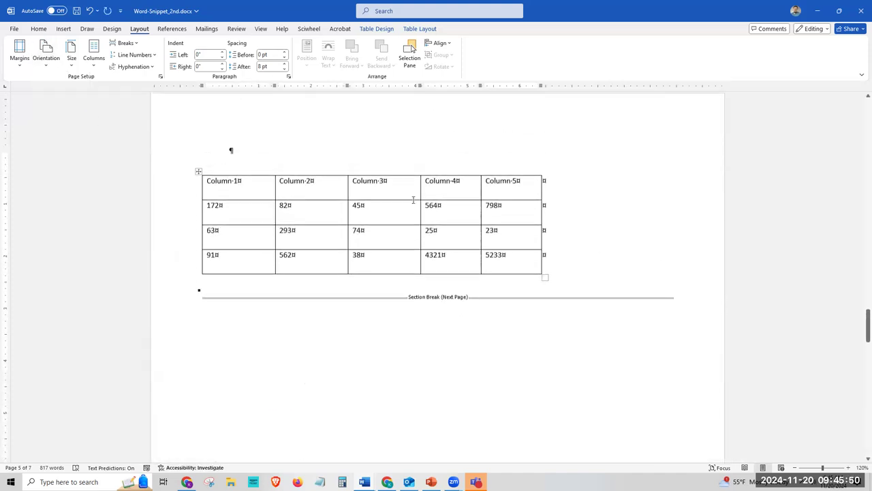
- Select the table with the empty paragraph above it, try centering the text, and return it to left alignment
{"action": "left_click_drag", "start_coordinate": [496, 266], "coordinate": [230, 156]}
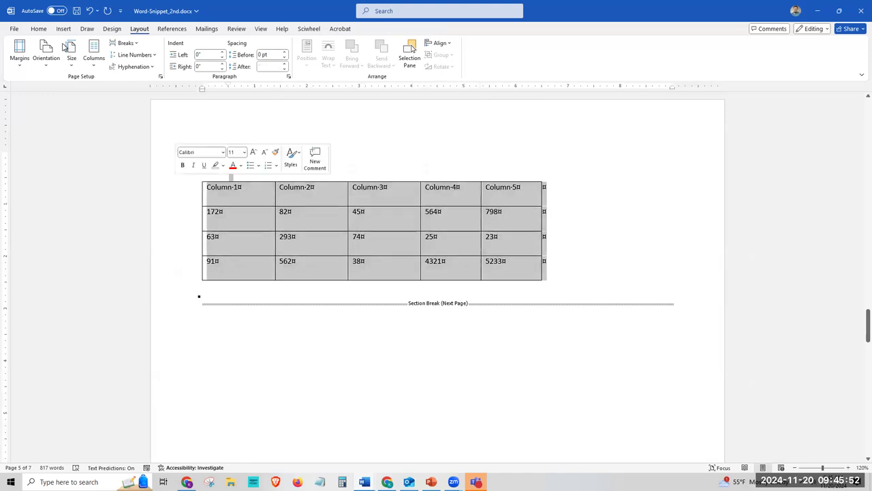
{"action": "left_click", "coordinate": [38, 29]}
{"action": "left_click", "coordinate": [206, 60]}
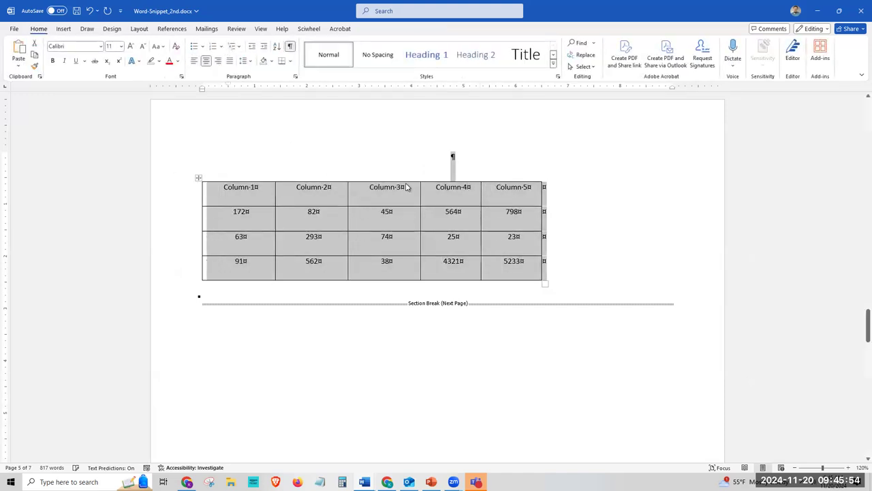
{"action": "left_click", "coordinate": [194, 62]}
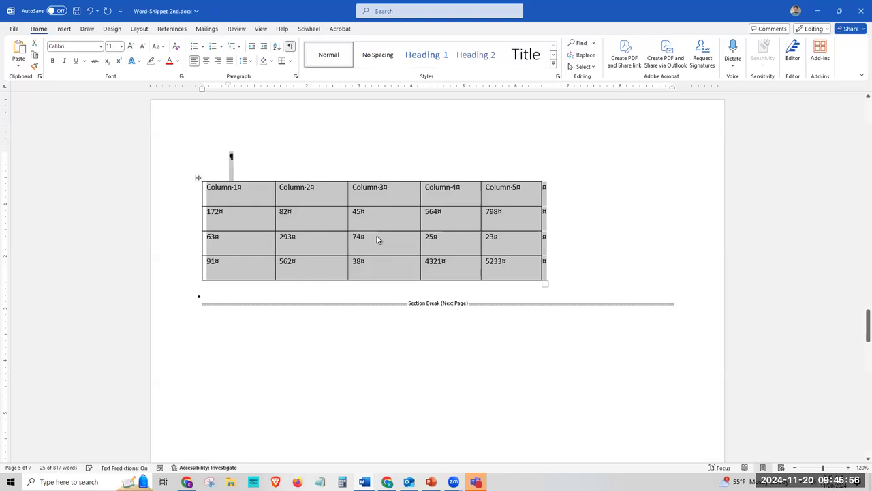
- Examine the section breaks and page orientations before and after the landscape table page, down to the Conclusion
{"action": "scroll", "coordinate": [488, 268], "scroll_direction": "down", "scroll_amount": 5}
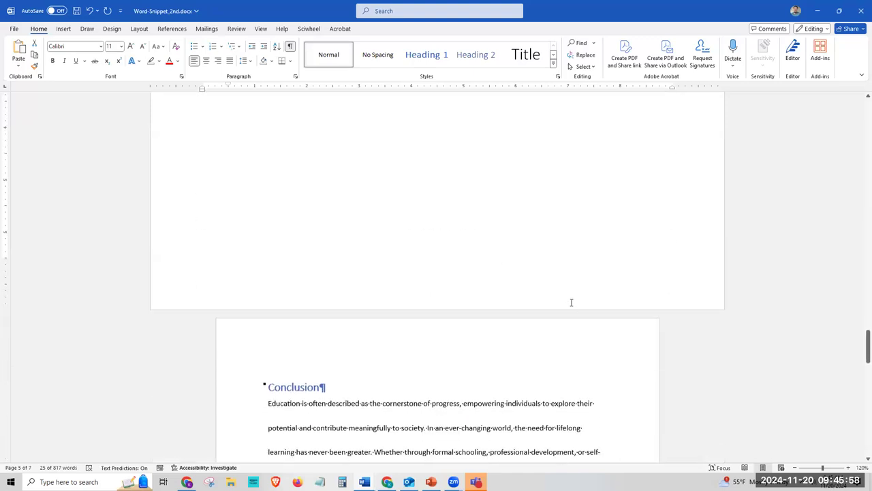
{"action": "scroll", "coordinate": [571, 303], "scroll_direction": "up", "scroll_amount": 10}
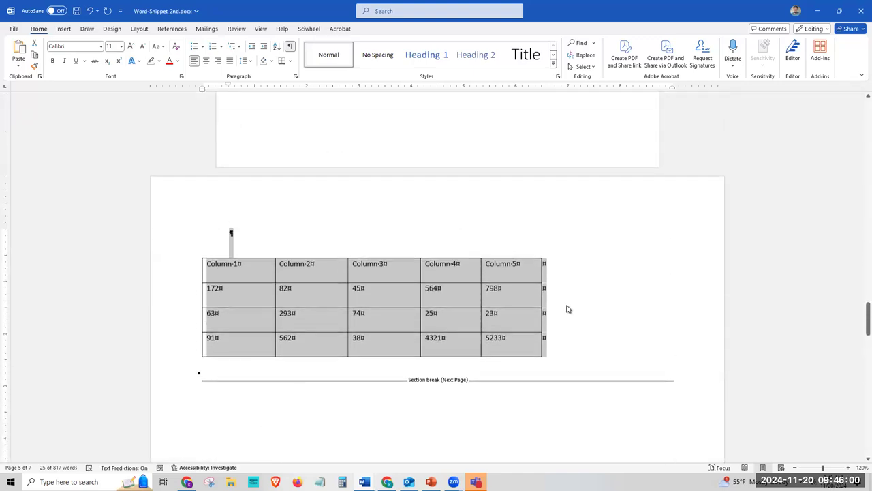
{"action": "scroll", "coordinate": [566, 304], "scroll_direction": "up", "scroll_amount": 5}
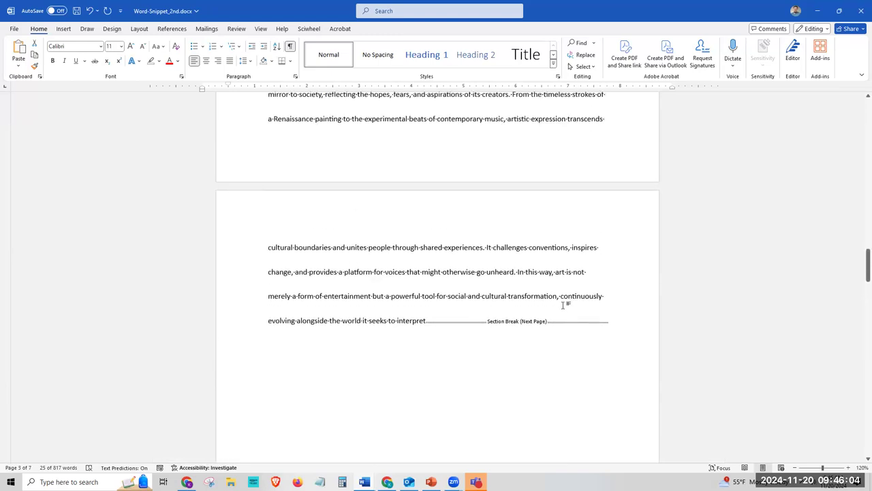
{"action": "scroll", "coordinate": [563, 304], "scroll_direction": "down", "scroll_amount": 3}
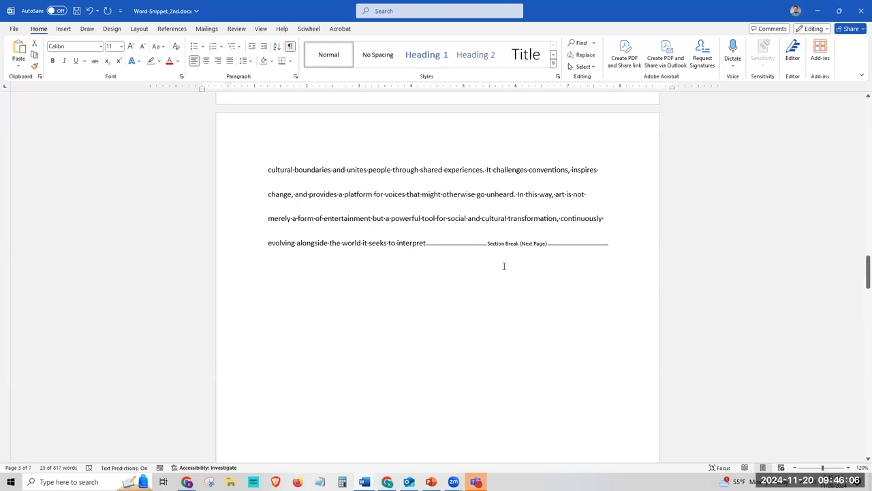
{"action": "scroll", "coordinate": [501, 266], "scroll_direction": "down", "scroll_amount": 20}
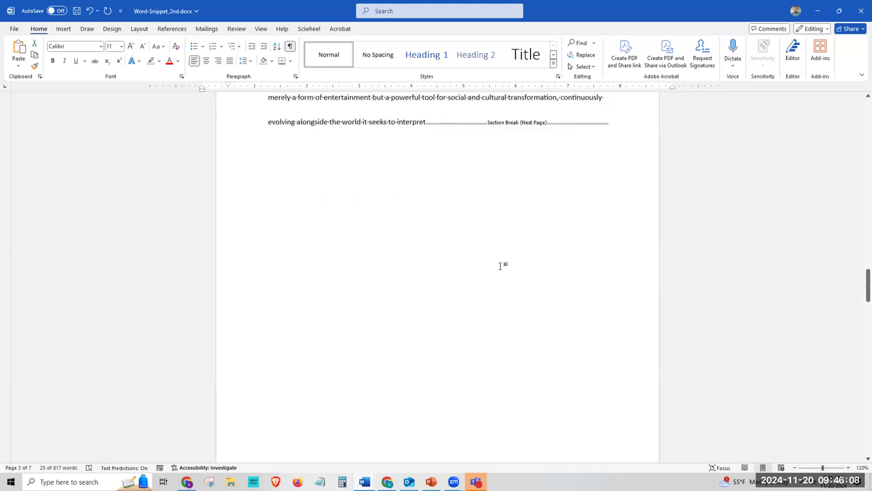
{"action": "scroll", "coordinate": [500, 265], "scroll_direction": "down", "scroll_amount": 20}
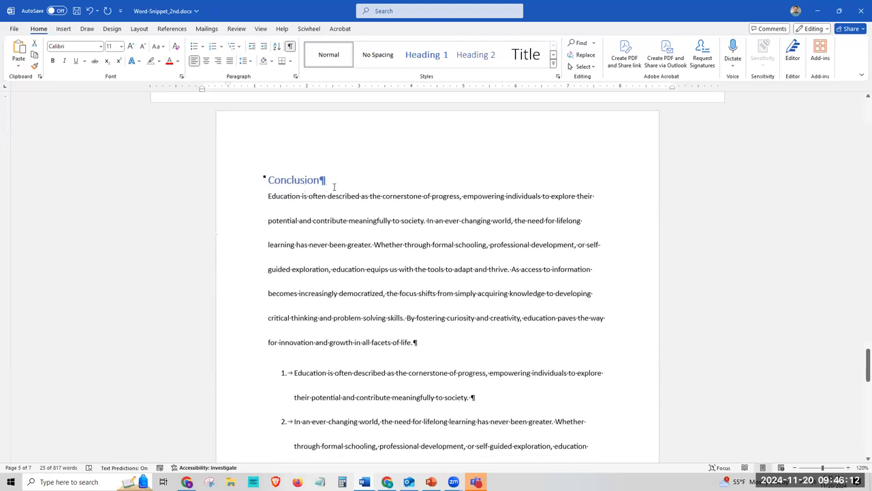
- Insert a Continuous section break between the Conclusion heading and its first paragraph
{"action": "left_click", "coordinate": [268, 195]}
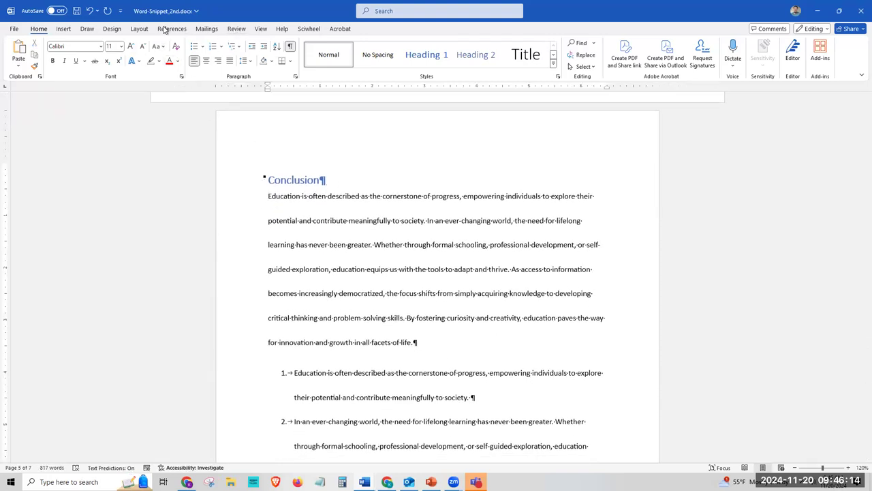
{"action": "left_click", "coordinate": [139, 29]}
{"action": "left_click", "coordinate": [125, 43]}
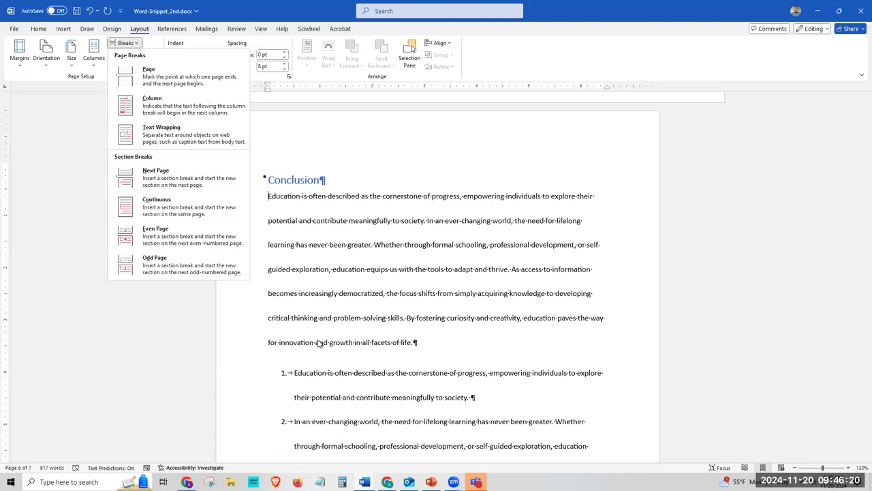
{"action": "left_click", "coordinate": [158, 207]}
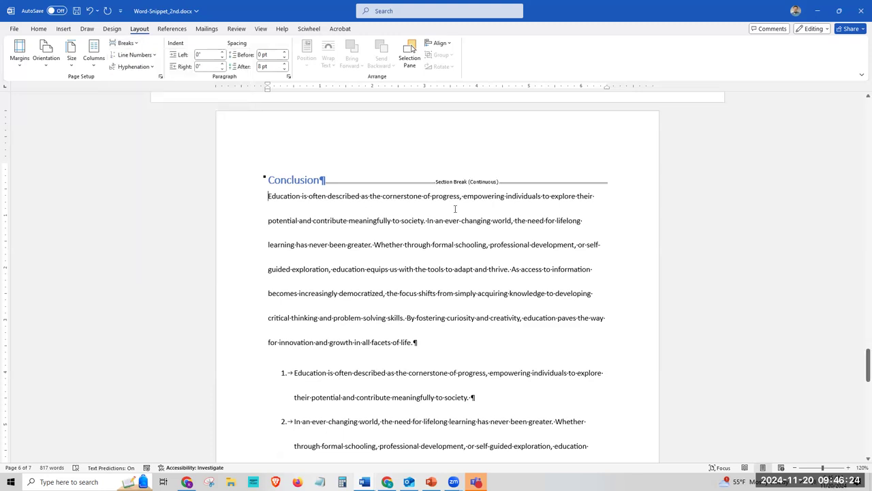
- Insert another Continuous section break at the end of the Conclusion paragraph, after "all facets of life."
{"action": "left_click", "coordinate": [126, 43]}
{"action": "left_click", "coordinate": [168, 210]}
{"action": "scroll", "coordinate": [269, 245], "scroll_direction": "down", "scroll_amount": 2}
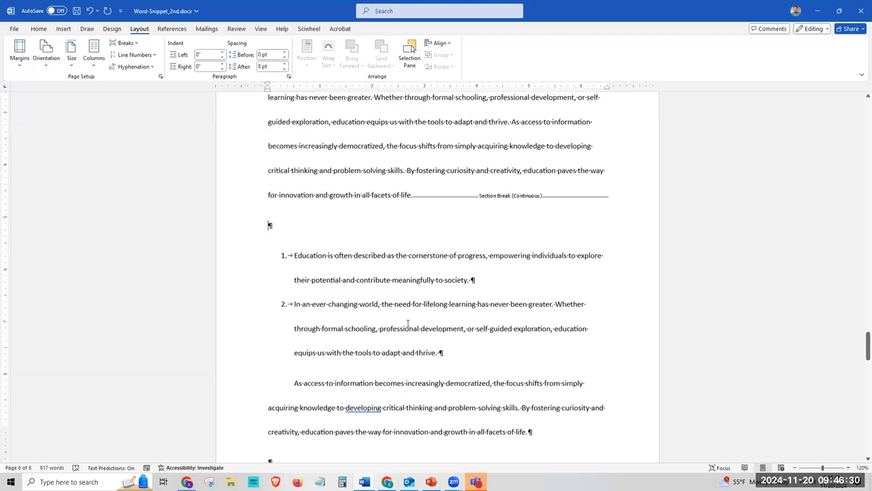
- Insert a Continuous section break at the end of the second numbered item, after "adapt and thrive."
{"action": "scroll", "coordinate": [358, 293], "scroll_direction": "down", "scroll_amount": 3}
{"action": "left_click", "coordinate": [439, 293]}
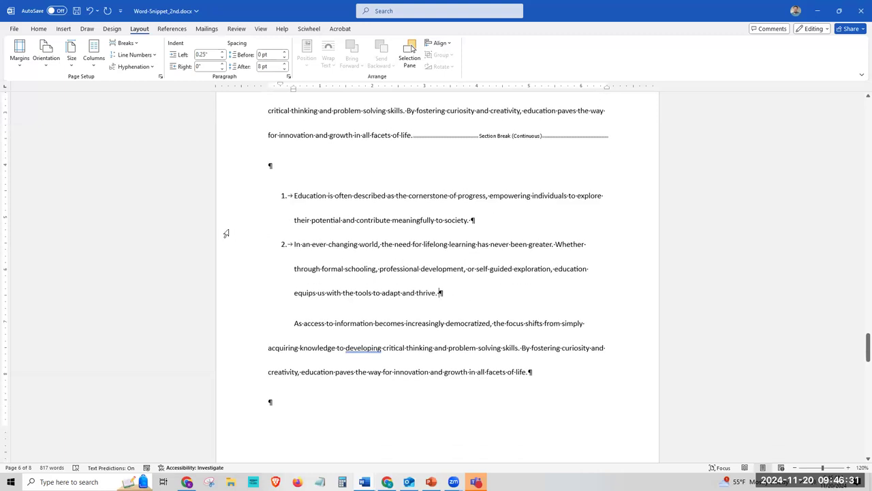
{"action": "left_click", "coordinate": [125, 43]}
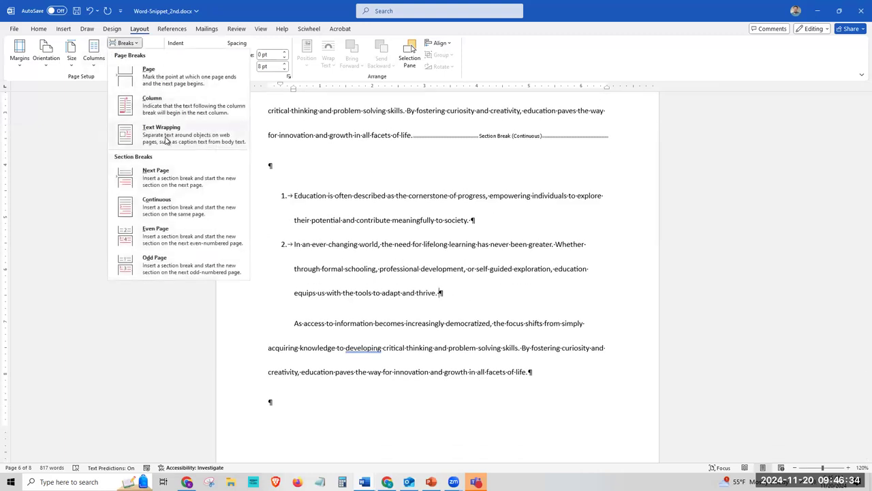
{"action": "left_click", "coordinate": [168, 209]}
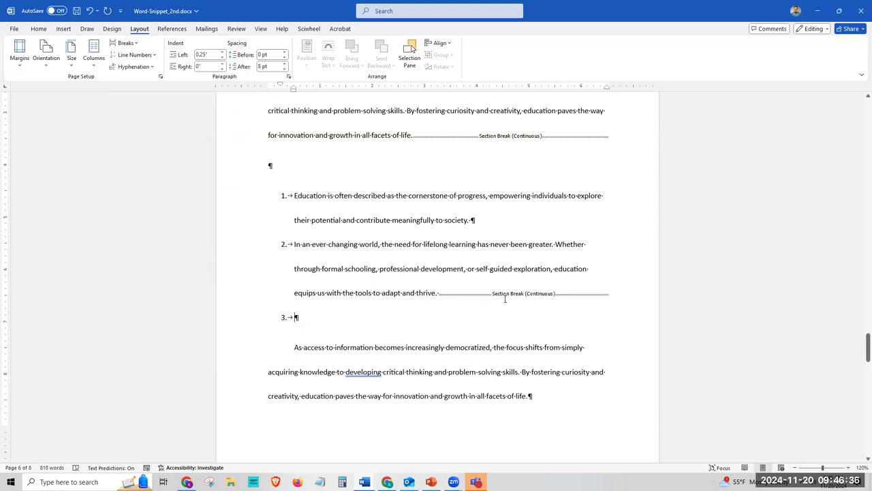
- Try extending the right margin of the section containing the Art paragraph to the page edge, and undo the change
{"action": "scroll", "coordinate": [392, 254], "scroll_direction": "up", "scroll_amount": 6}
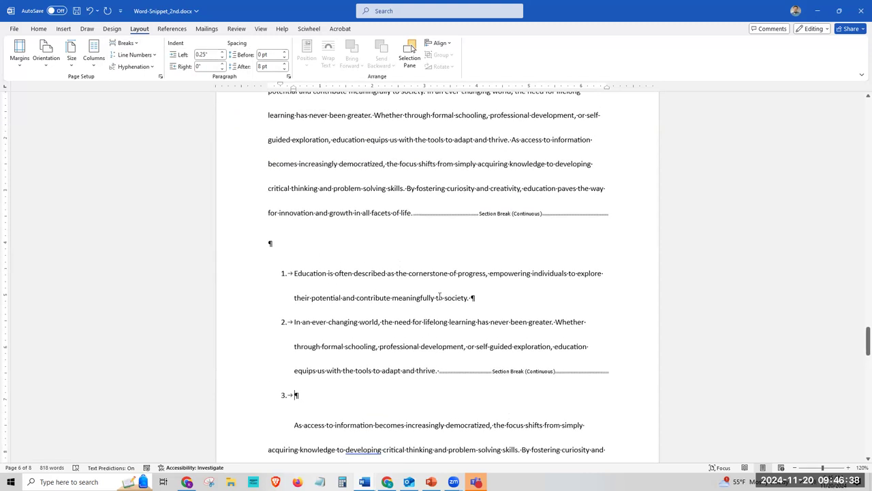
{"action": "left_click", "coordinate": [419, 266]}
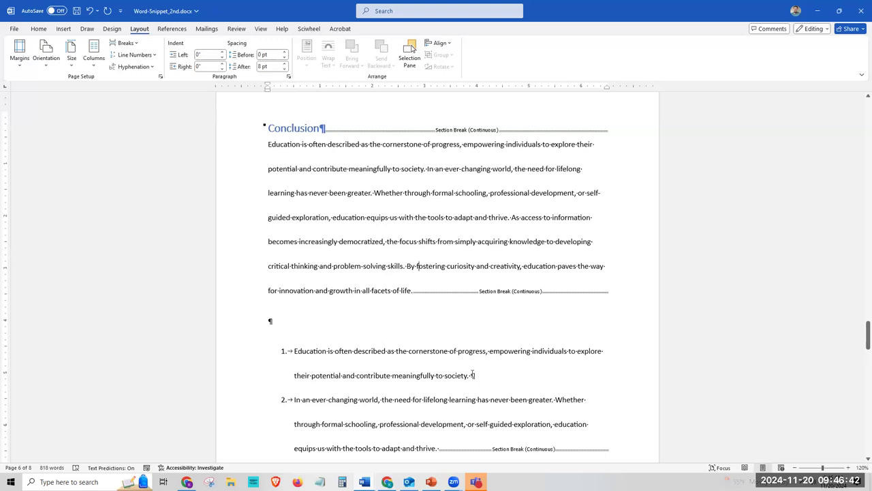
{"action": "scroll", "coordinate": [474, 363], "scroll_direction": "down", "scroll_amount": 2}
{"action": "scroll", "coordinate": [450, 325], "scroll_direction": "up", "scroll_amount": 10}
{"action": "scroll", "coordinate": [449, 323], "scroll_direction": "up", "scroll_amount": 15}
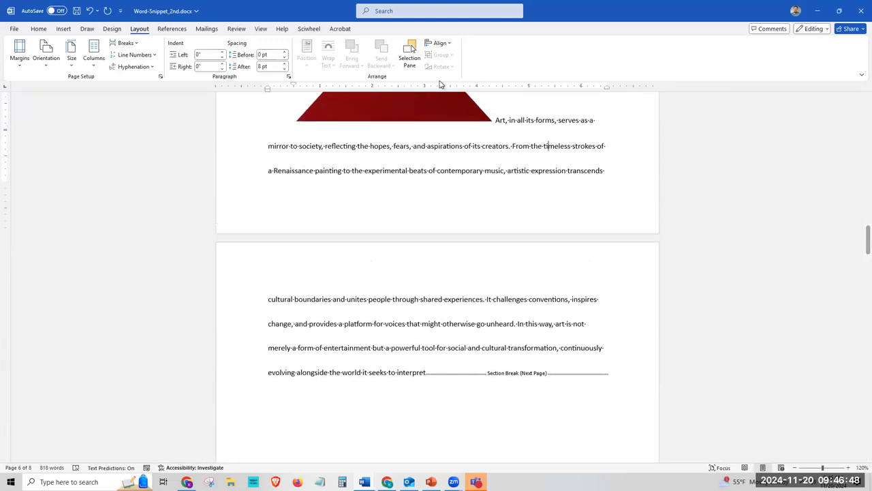
{"action": "left_click_drag", "start_coordinate": [607, 84], "coordinate": [659, 84]}
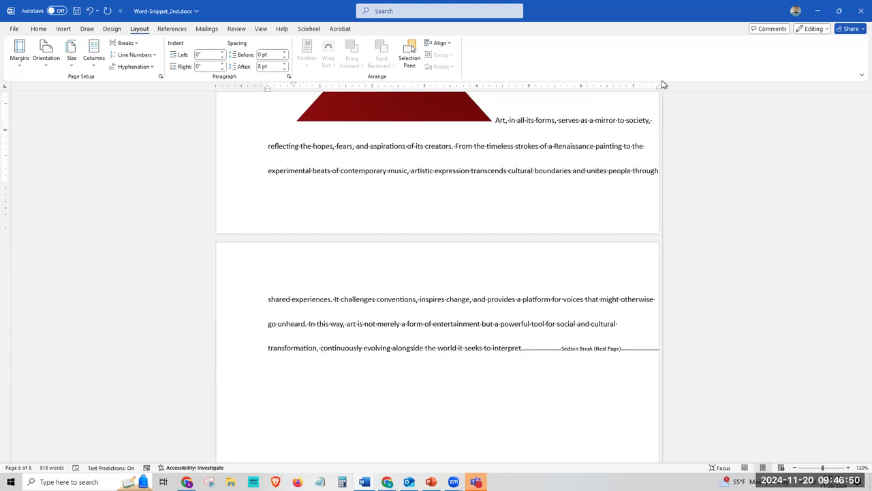
{"action": "scroll", "coordinate": [611, 225], "scroll_direction": "up", "scroll_amount": 3}
{"action": "scroll", "coordinate": [617, 245], "scroll_direction": "up", "scroll_amount": 15}
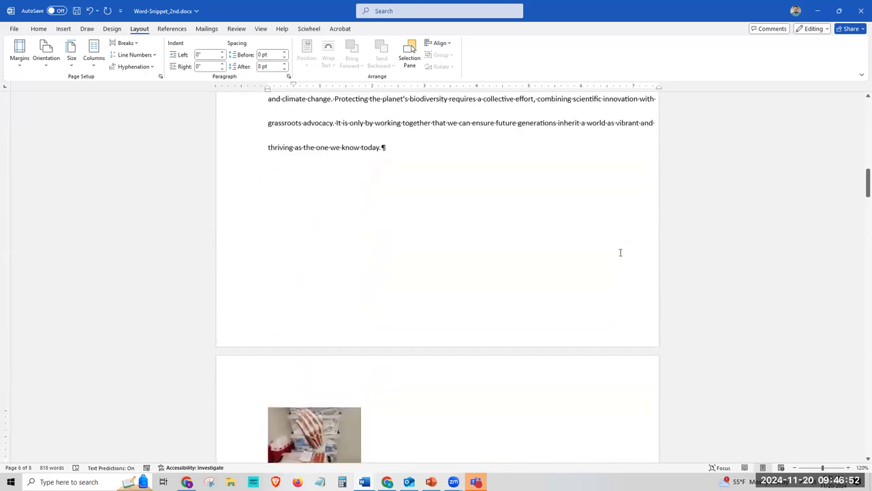
{"action": "key", "text": "ctrl+z"}
- Move the right margin of the Conclusion paragraph's section inward to about 4.75 inches on the ruler
{"action": "scroll", "coordinate": [546, 280], "scroll_direction": "down", "scroll_amount": 15}
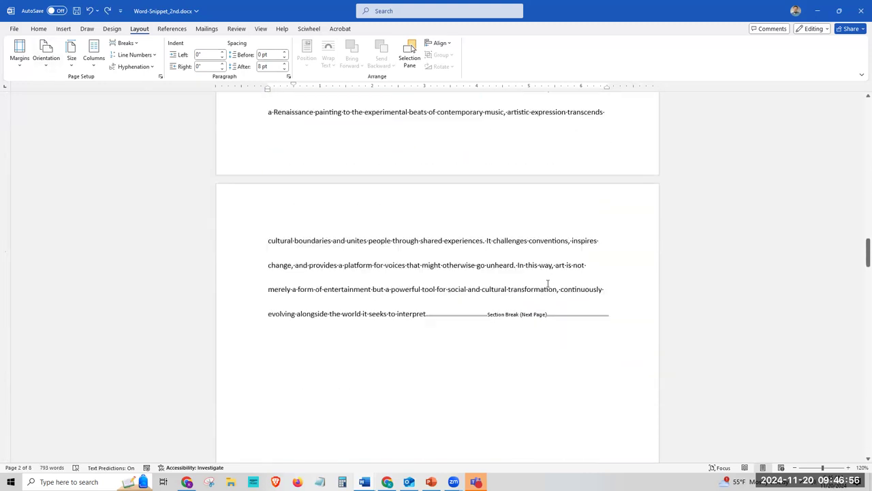
{"action": "scroll", "coordinate": [547, 290], "scroll_direction": "down", "scroll_amount": 15}
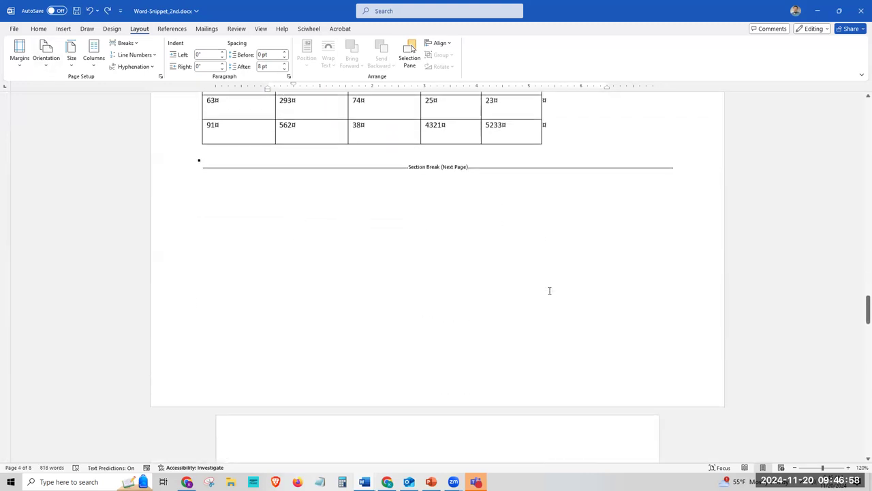
{"action": "scroll", "coordinate": [518, 240], "scroll_direction": "down", "scroll_amount": 1}
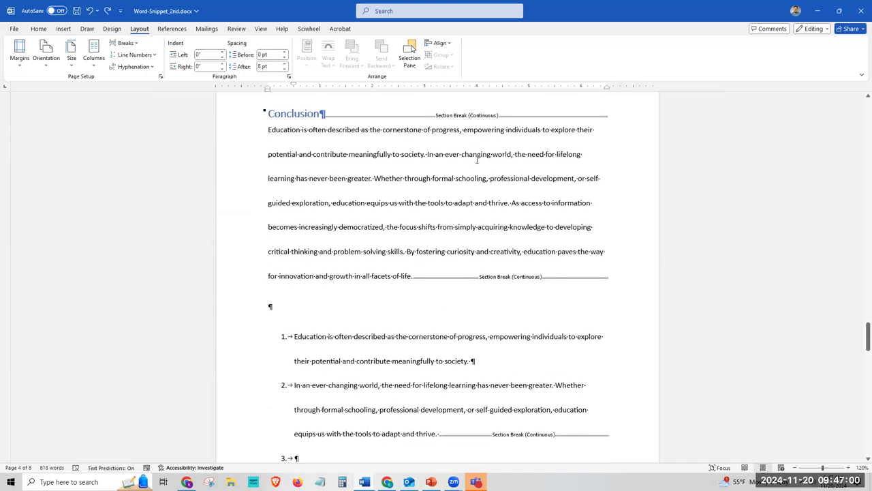
{"action": "left_click", "coordinate": [604, 178]}
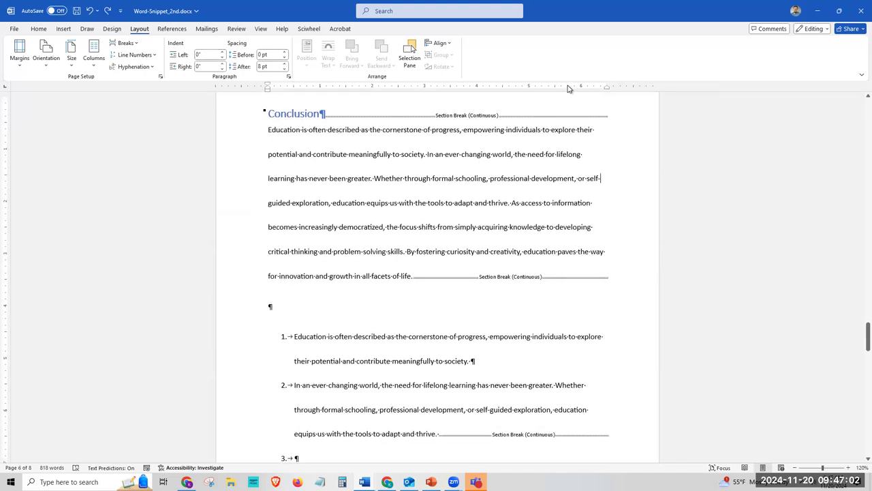
{"action": "mouse_move", "coordinate": [607, 88]}
{"action": "left_mouse_down"}
{"action": "mouse_move", "coordinate": [652, 87]}
{"action": "mouse_move", "coordinate": [449, 78]}
{"action": "mouse_move", "coordinate": [616, 79]}
{"action": "mouse_move", "coordinate": [516, 77]}
{"action": "left_mouse_up"}
- Move the left margin of the numbered list's section outward to about 0.25 inch from the page edge
{"action": "scroll", "coordinate": [350, 239], "scroll_direction": "down", "scroll_amount": 3}
{"action": "left_click", "coordinate": [295, 255]}
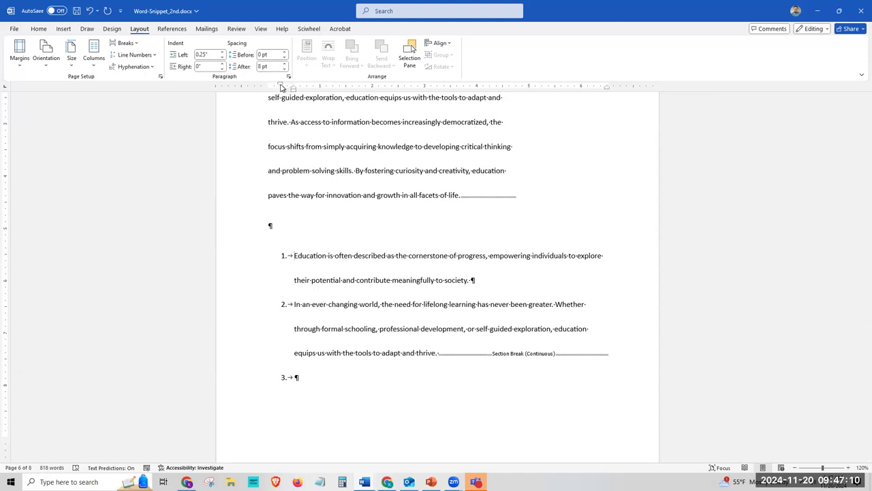
{"action": "mouse_move", "coordinate": [268, 84]}
{"action": "left_mouse_down"}
{"action": "mouse_move", "coordinate": [205, 84]}
{"action": "mouse_move", "coordinate": [364, 84]}
{"action": "mouse_move", "coordinate": [228, 83]}
{"action": "left_mouse_up"}
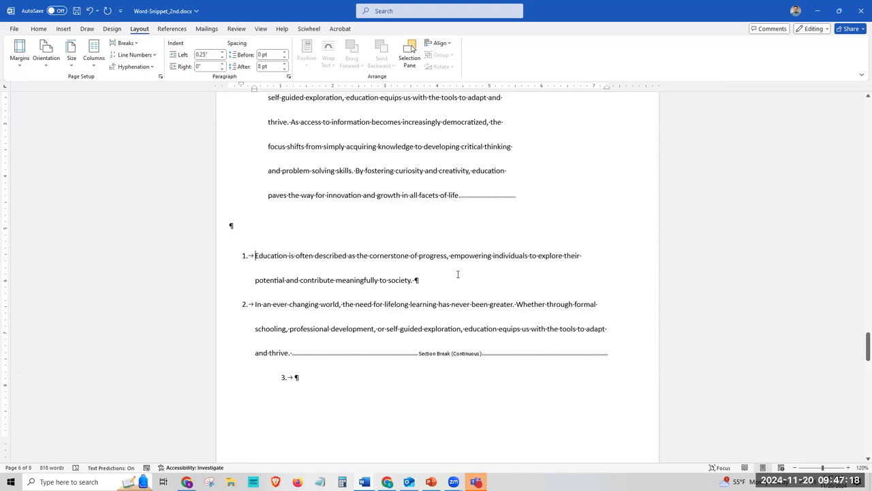
- Return to the first page of the document and hide the formatting marks
{"action": "scroll", "coordinate": [457, 273], "scroll_direction": "down", "scroll_amount": 4}
{"action": "scroll", "coordinate": [520, 355], "scroll_direction": "up", "scroll_amount": 4}
{"action": "left_click_drag", "start_coordinate": [862, 337], "coordinate": [857, 111]}
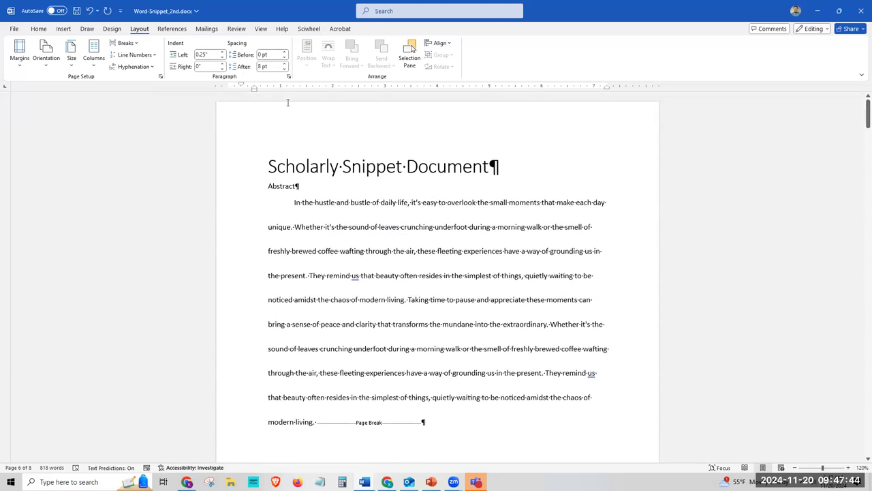
{"action": "left_click", "coordinate": [38, 29]}
{"action": "left_click", "coordinate": [290, 47]}
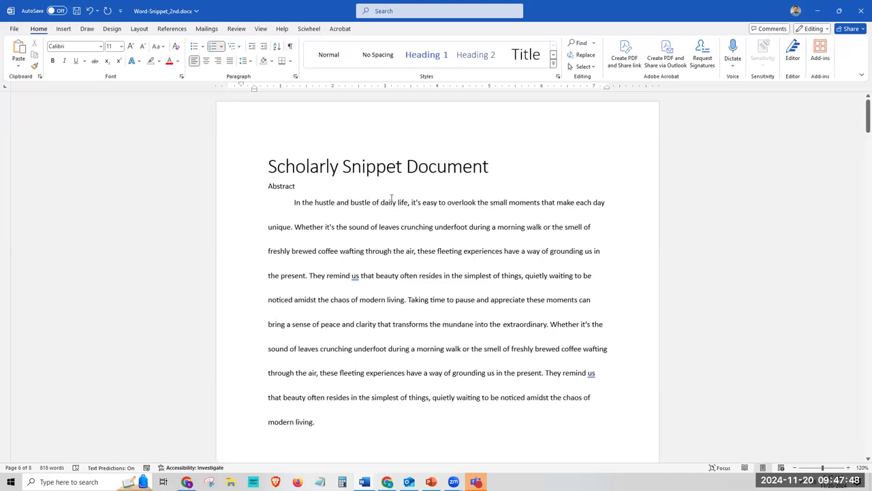
- Apply the Heading 1 style to the Abstract heading so it matches the other section headings
{"action": "scroll", "coordinate": [400, 230], "scroll_direction": "down", "scroll_amount": 1}
{"action": "scroll", "coordinate": [404, 232], "scroll_direction": "up", "scroll_amount": 1}
{"action": "left_click", "coordinate": [285, 185]}
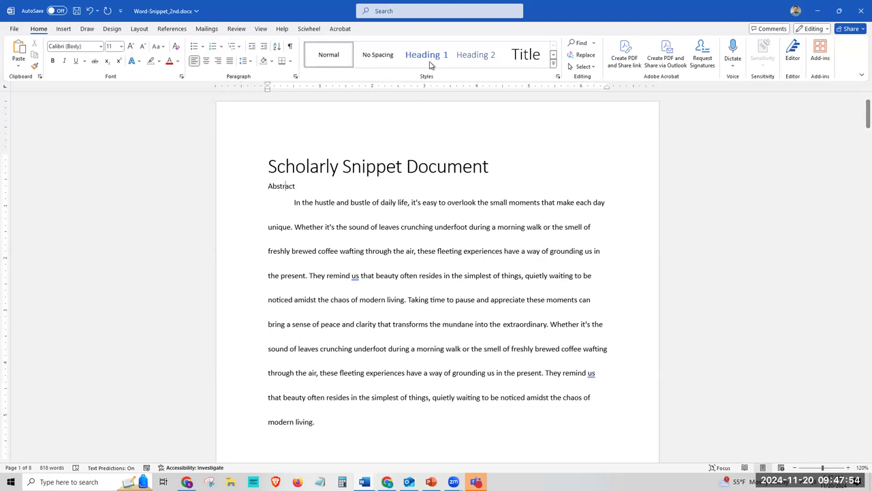
{"action": "double_click", "coordinate": [286, 185]}
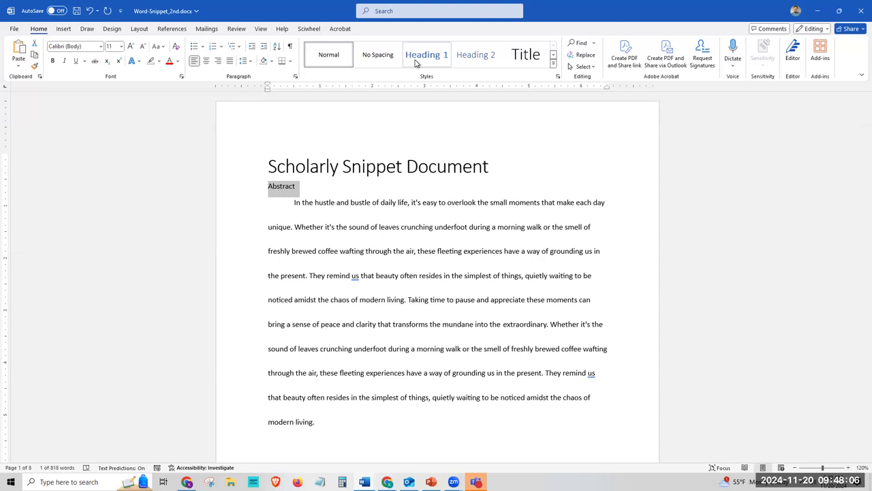
{"action": "scroll", "coordinate": [419, 220], "scroll_direction": "down", "scroll_amount": 3}
{"action": "scroll", "coordinate": [420, 220], "scroll_direction": "down", "scroll_amount": 9}
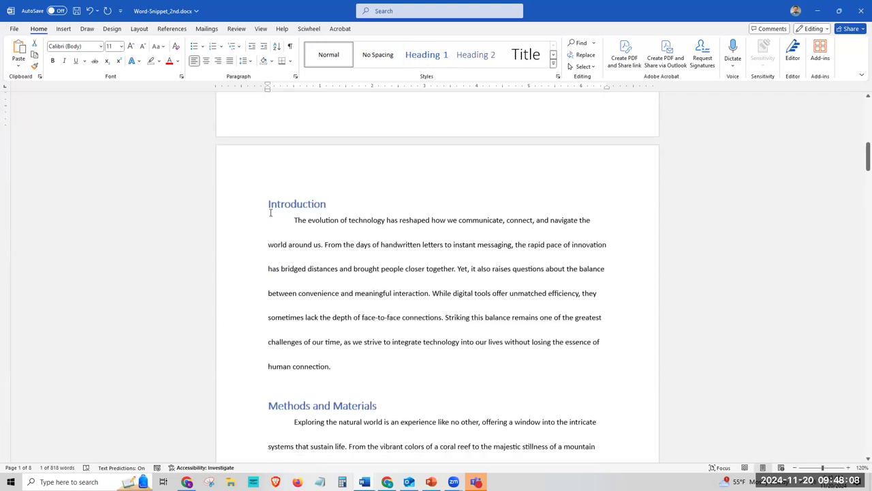
{"action": "scroll", "coordinate": [357, 240], "scroll_direction": "up", "scroll_amount": 12}
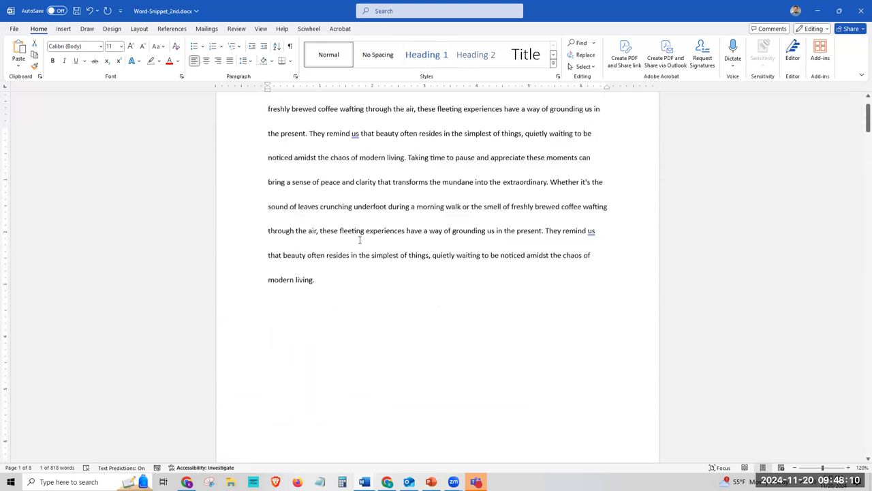
{"action": "left_click", "coordinate": [428, 55]}
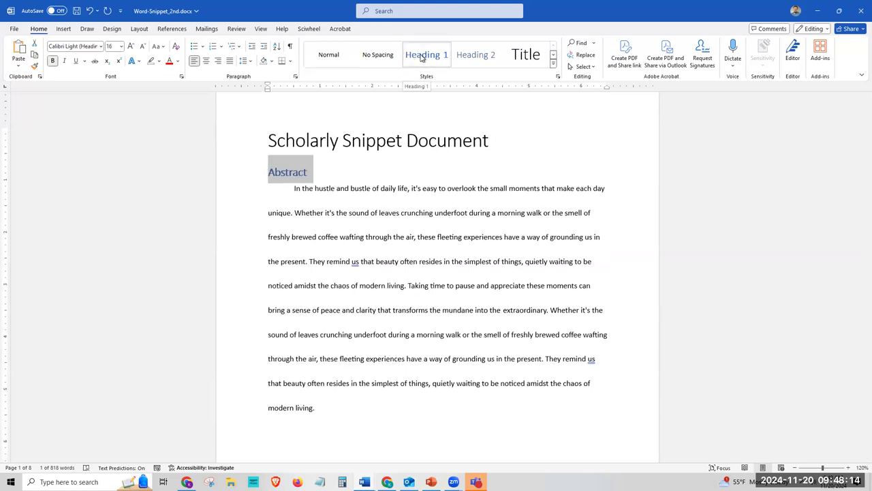
- Examine the full settings for creating a new style from the Abstract heading's formatting, and cancel without creating it
{"action": "left_click", "coordinate": [553, 65]}
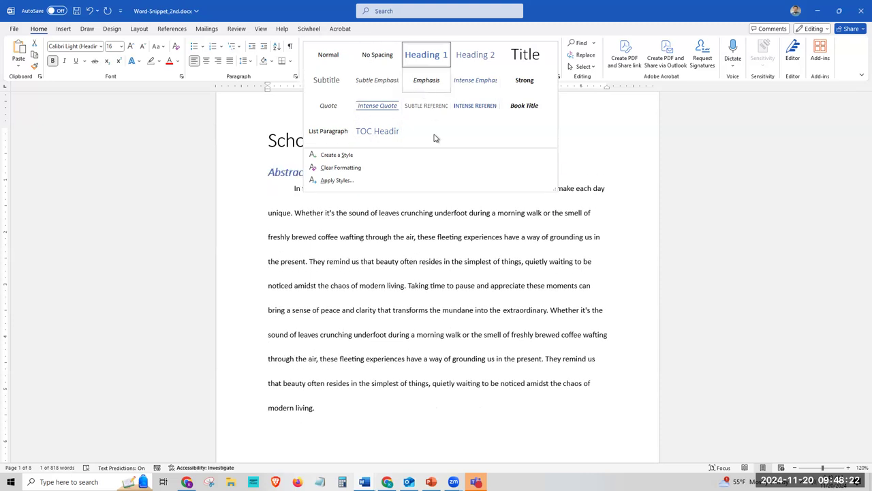
{"action": "left_click", "coordinate": [335, 155]}
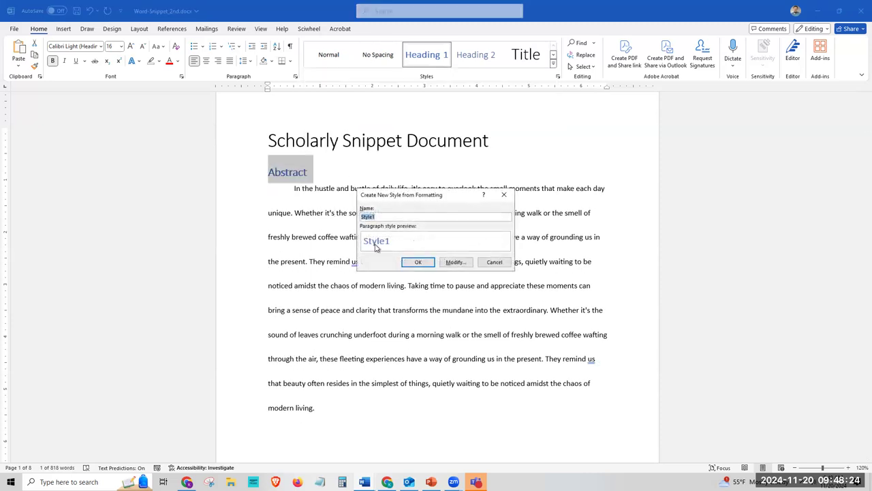
{"action": "left_click", "coordinate": [455, 261]}
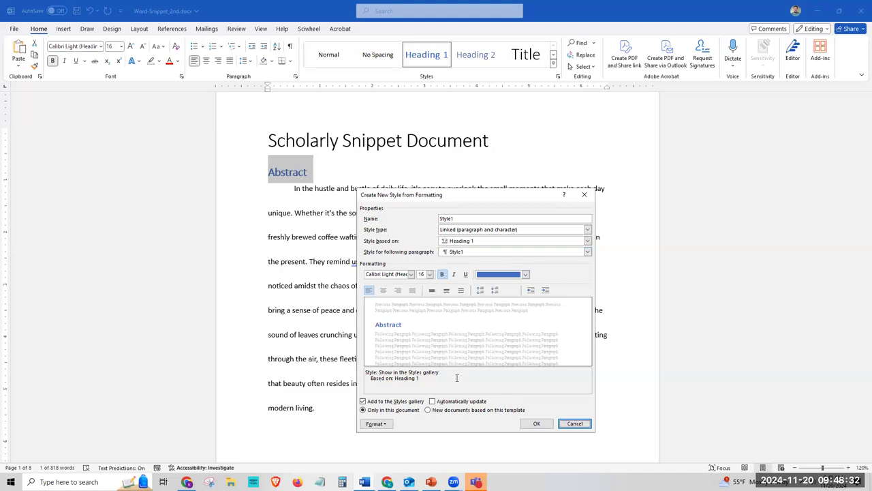
{"action": "left_click", "coordinate": [576, 423]}
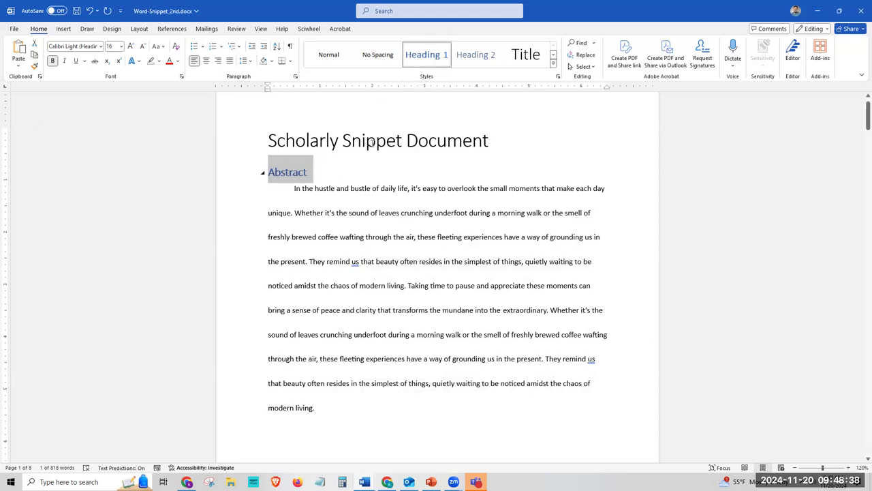
- Modify the Heading 1 style to Automatic color, size 20, and Amasis MT Pro Black, and check the headings
{"action": "right_click", "coordinate": [430, 60]}
{"action": "left_click", "coordinate": [465, 76]}
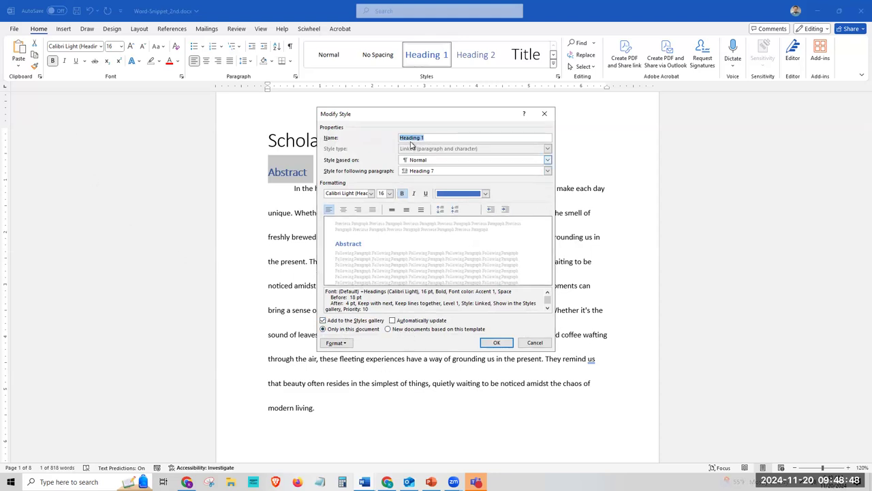
{"action": "left_click", "coordinate": [484, 194]}
{"action": "left_click", "coordinate": [449, 206]}
{"action": "left_click", "coordinate": [389, 194]}
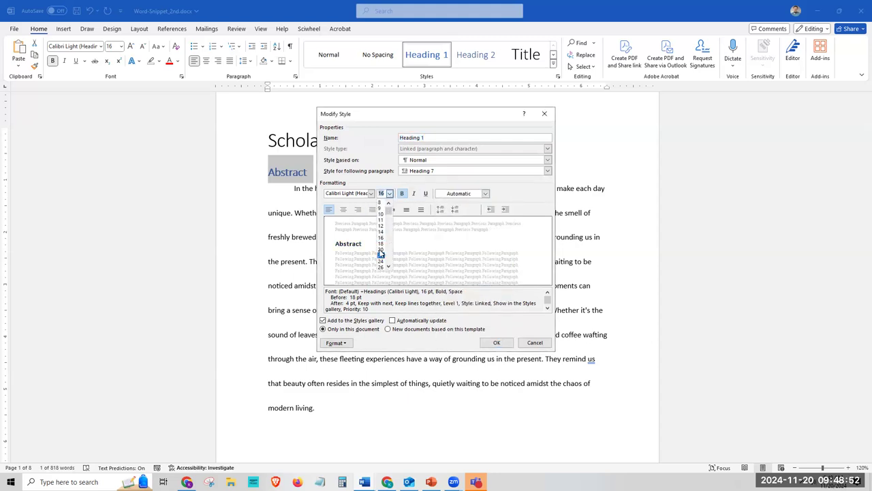
{"action": "left_click", "coordinate": [381, 255]}
{"action": "left_click", "coordinate": [371, 194]}
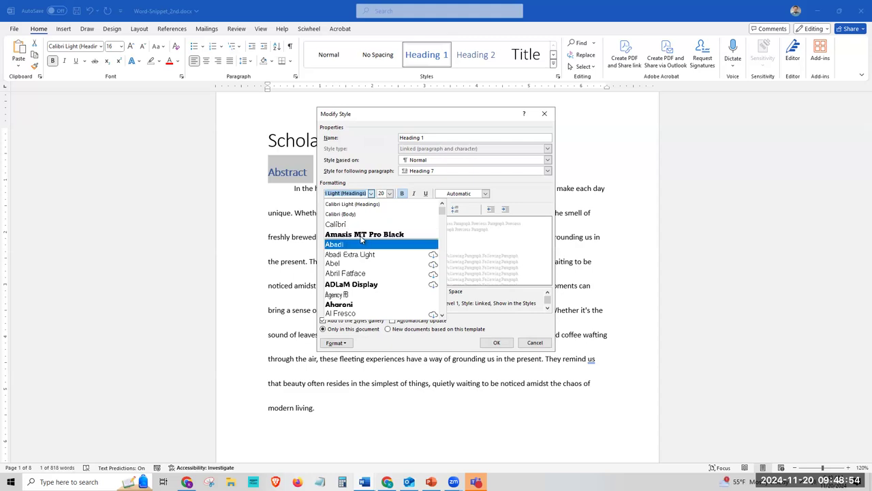
{"action": "left_click", "coordinate": [362, 234]}
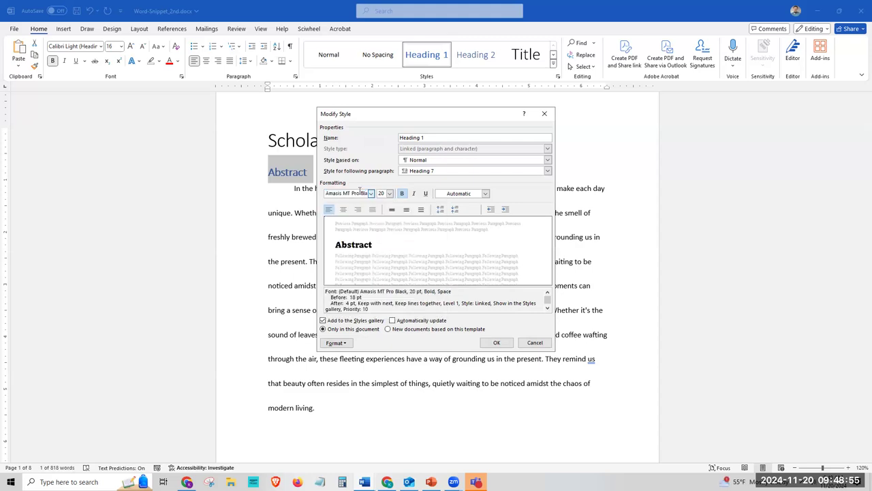
{"action": "left_click", "coordinate": [497, 343]}
{"action": "scroll", "coordinate": [312, 174], "scroll_direction": "down", "scroll_amount": 10}
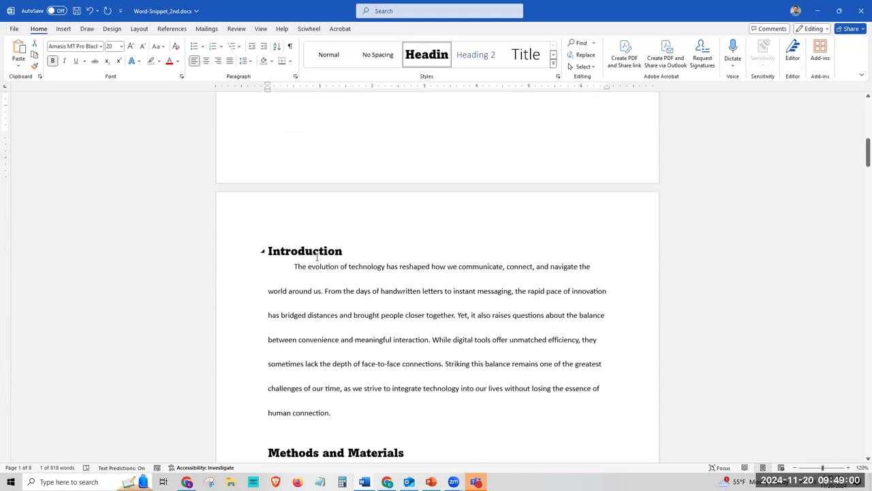
{"action": "scroll", "coordinate": [317, 257], "scroll_direction": "up", "scroll_amount": 10}
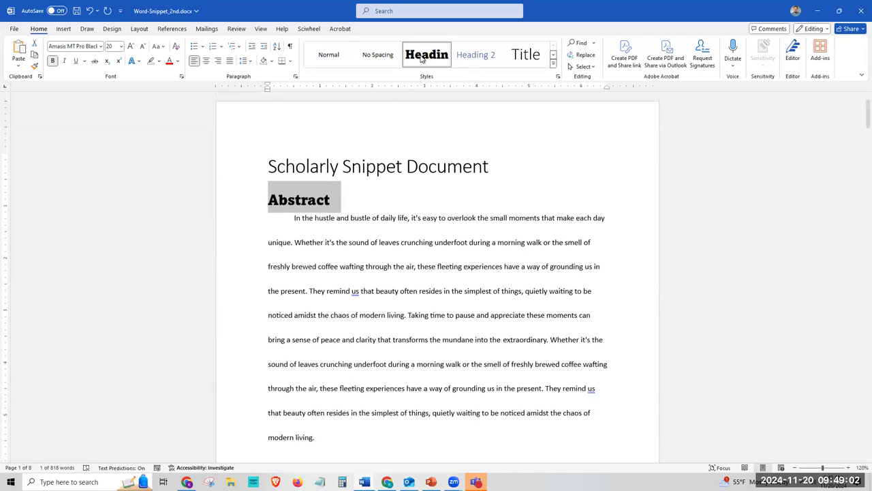
- Select all instances of the Heading 1 style and look through the selected headings in the document
{"action": "right_click", "coordinate": [421, 59]}
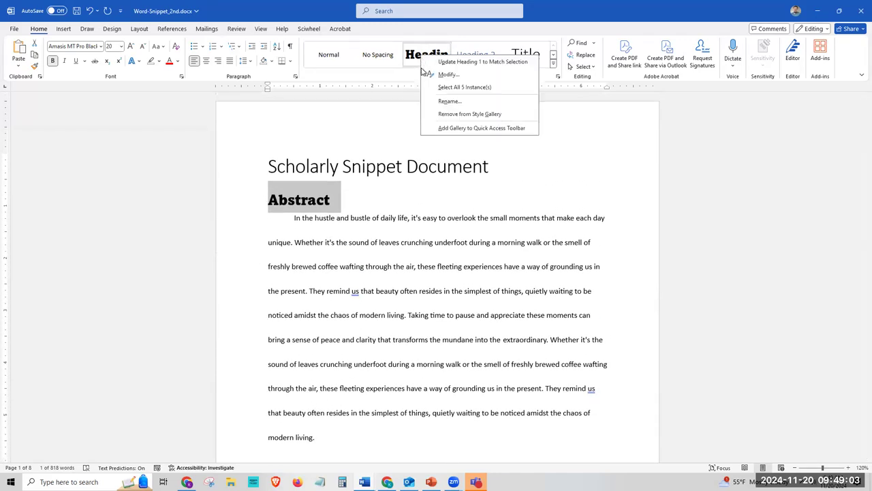
{"action": "left_click", "coordinate": [461, 87]}
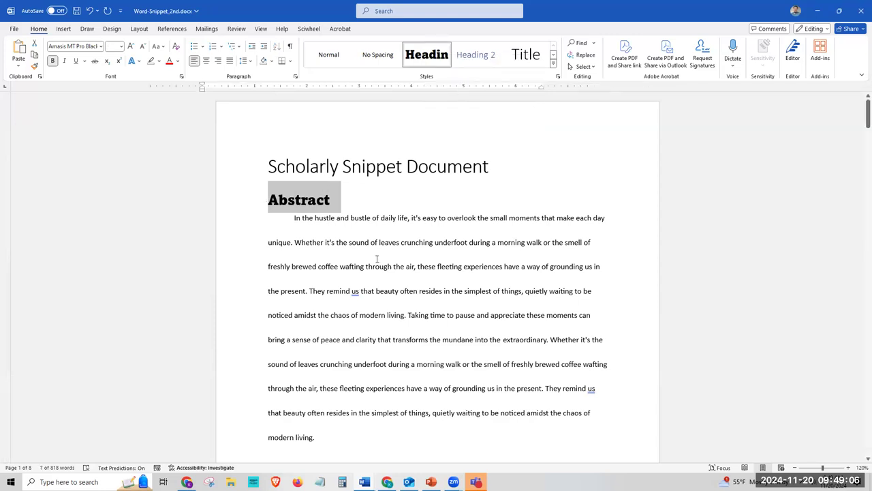
{"action": "scroll", "coordinate": [376, 259], "scroll_direction": "down", "scroll_amount": 15}
{"action": "scroll", "coordinate": [359, 257], "scroll_direction": "down", "scroll_amount": 10}
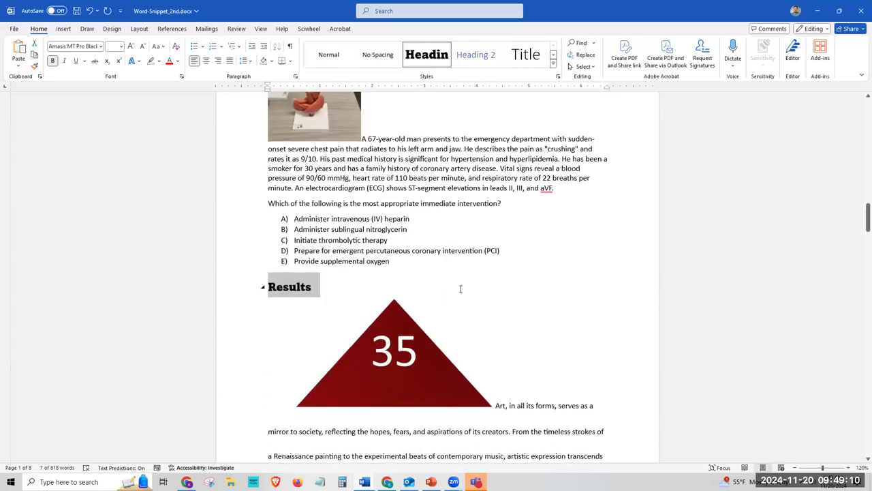
{"action": "scroll", "coordinate": [470, 294], "scroll_direction": "up", "scroll_amount": 20}
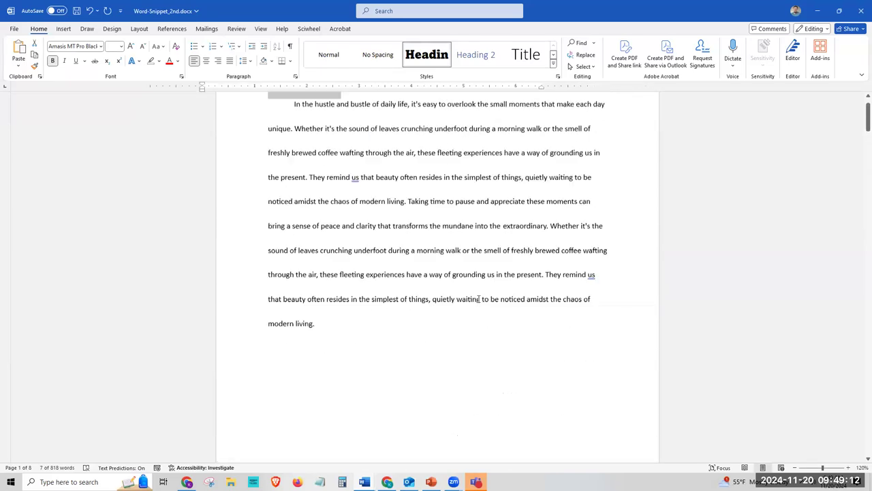
- Modify the Title style to bold, italic and underlined for the Scholarly Snippet Document title
{"action": "scroll", "coordinate": [479, 298], "scroll_direction": "up", "scroll_amount": 3}
{"action": "left_click", "coordinate": [386, 166]}
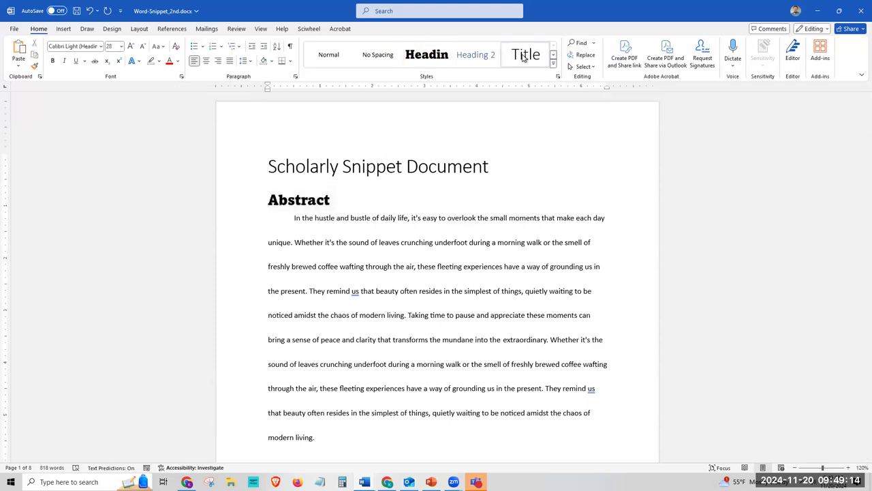
{"action": "right_click", "coordinate": [525, 58]}
{"action": "left_click", "coordinate": [545, 73]}
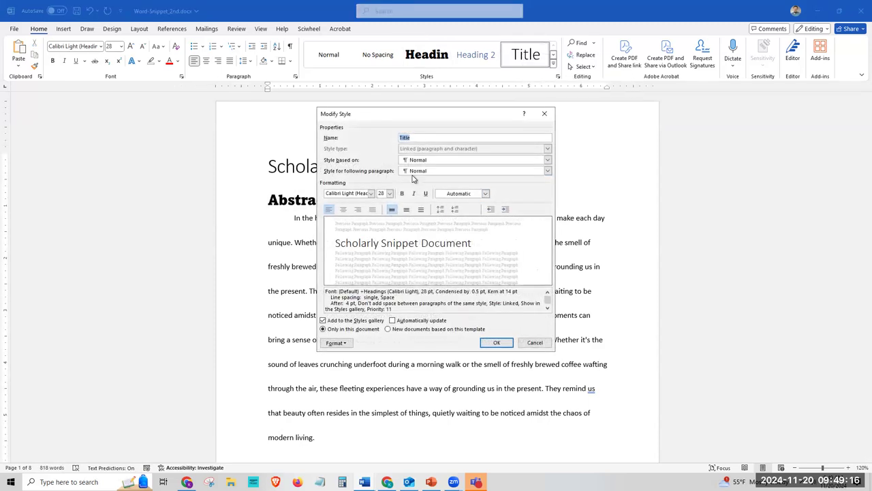
{"action": "left_click", "coordinate": [402, 194]}
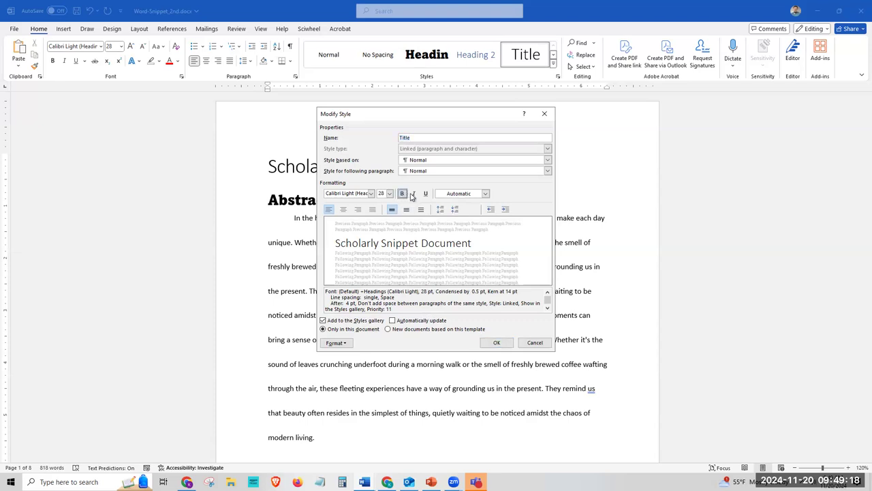
{"action": "left_click", "coordinate": [413, 193]}
{"action": "left_click", "coordinate": [425, 193]}
{"action": "left_click", "coordinate": [496, 343]}
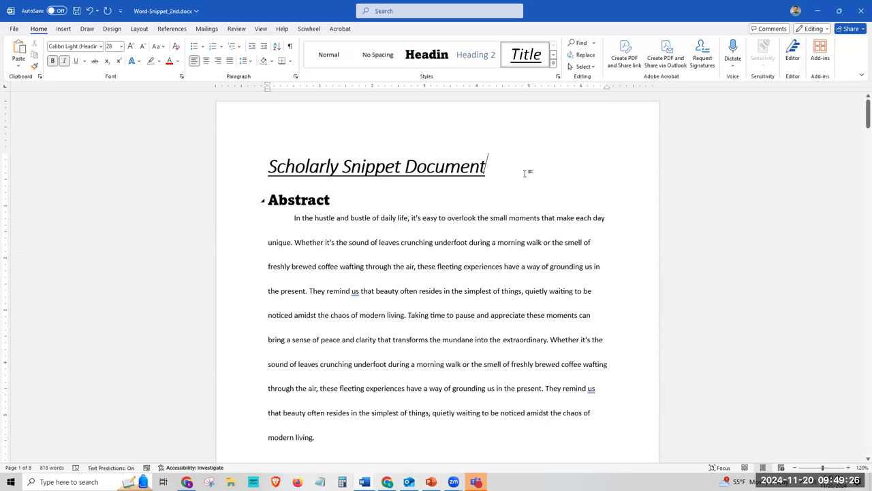
- Insert an automatic table of contents headed Contents on a new line below the document title
{"action": "key", "text": "Return"}
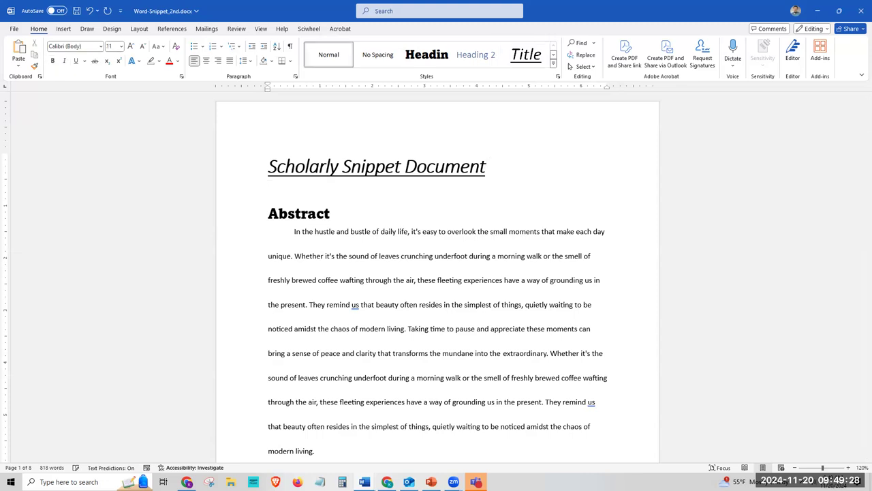
{"action": "left_click", "coordinate": [171, 28]}
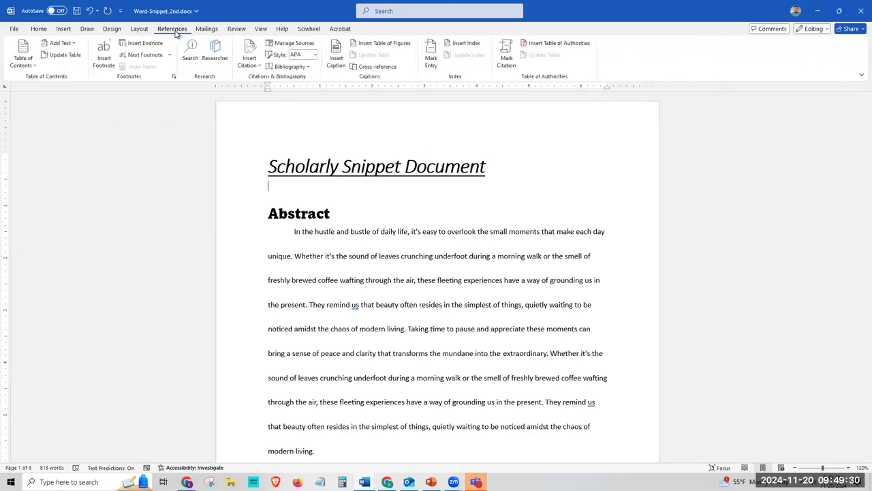
{"action": "left_click", "coordinate": [28, 65]}
{"action": "left_click", "coordinate": [51, 116]}
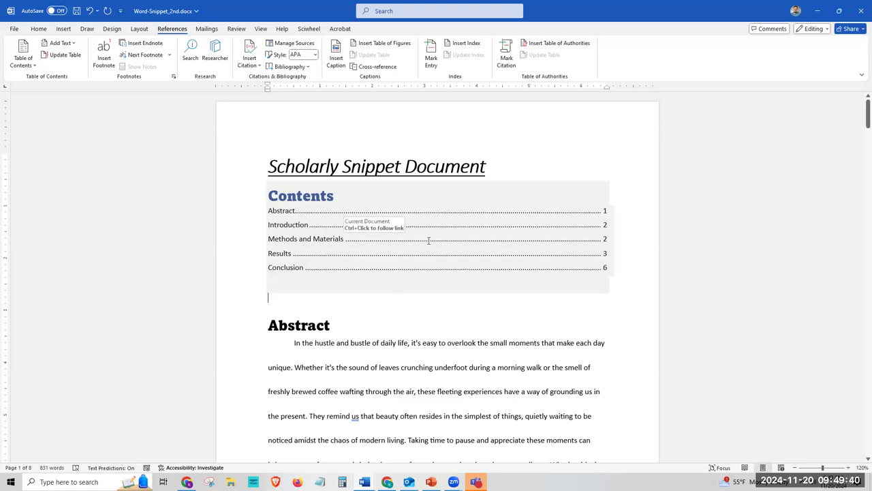
- Show the Navigation pane and jump to the Introduction, Methods and Materials, Results, Conclusion and Abstract headings
{"action": "left_click", "coordinate": [261, 29]}
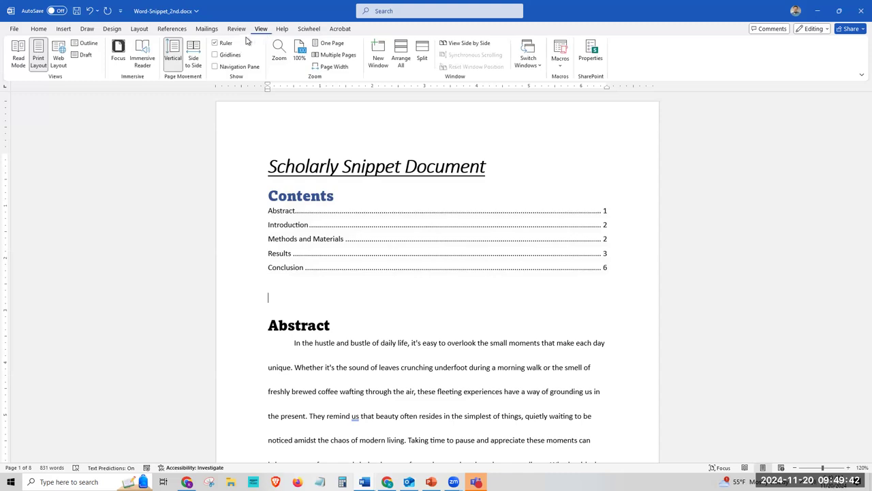
{"action": "left_click", "coordinate": [216, 67]}
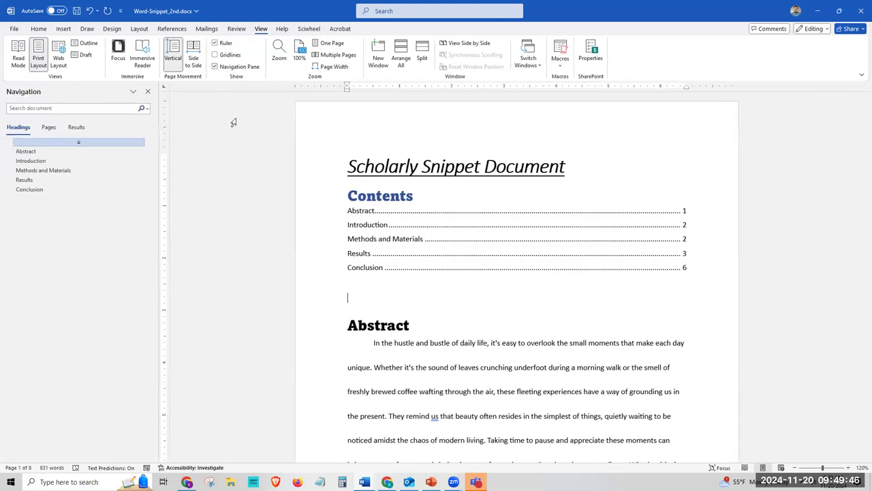
{"action": "left_click", "coordinate": [30, 162]}
{"action": "left_click", "coordinate": [34, 171]}
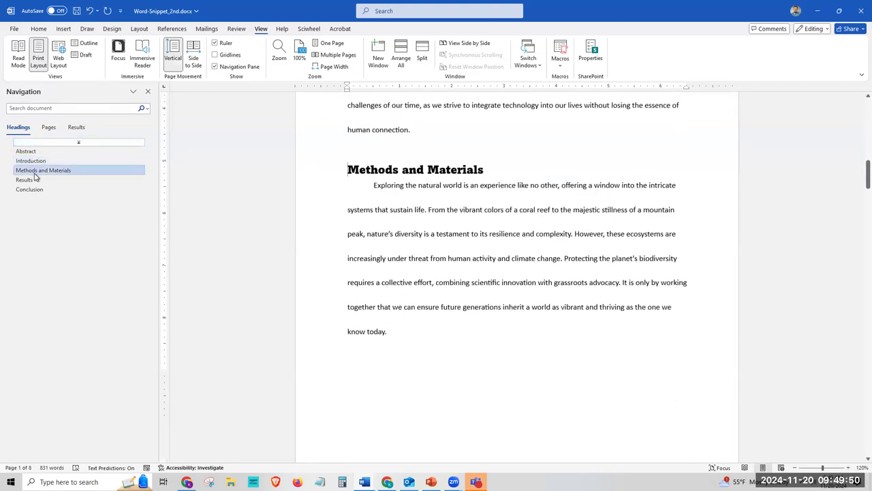
{"action": "left_click", "coordinate": [29, 180]}
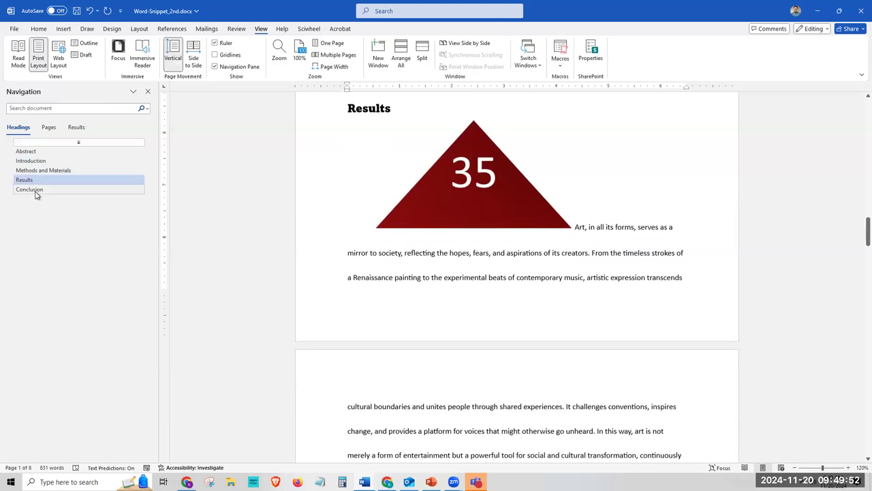
{"action": "left_click", "coordinate": [34, 191]}
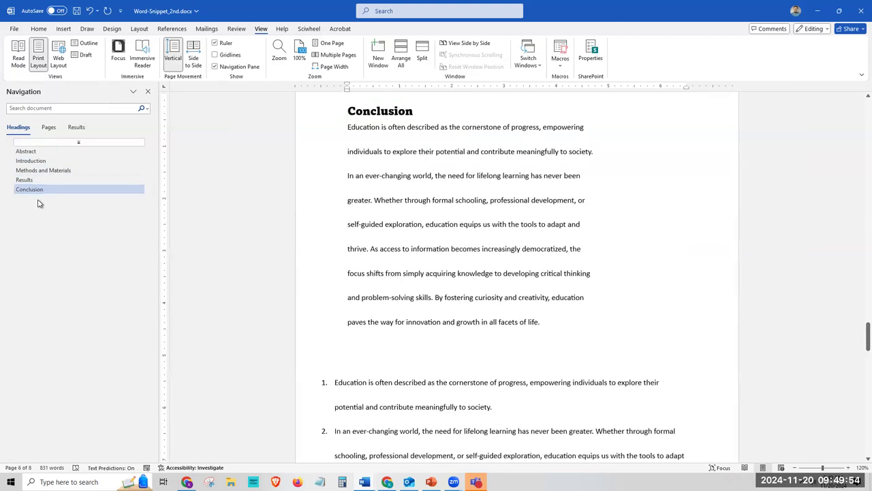
{"action": "left_click", "coordinate": [27, 153]}
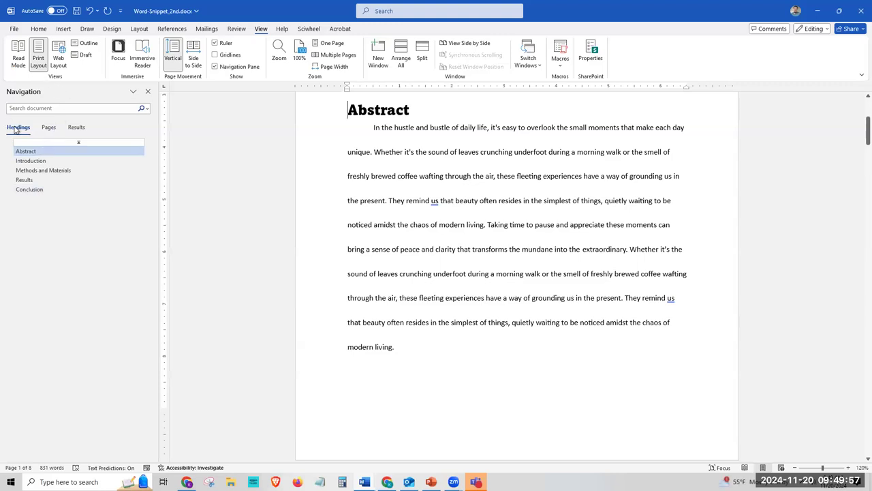
- Browse the page thumbnails, jump to pages 5, 2 and 1, and close the Navigation pane
{"action": "left_click", "coordinate": [51, 128]}
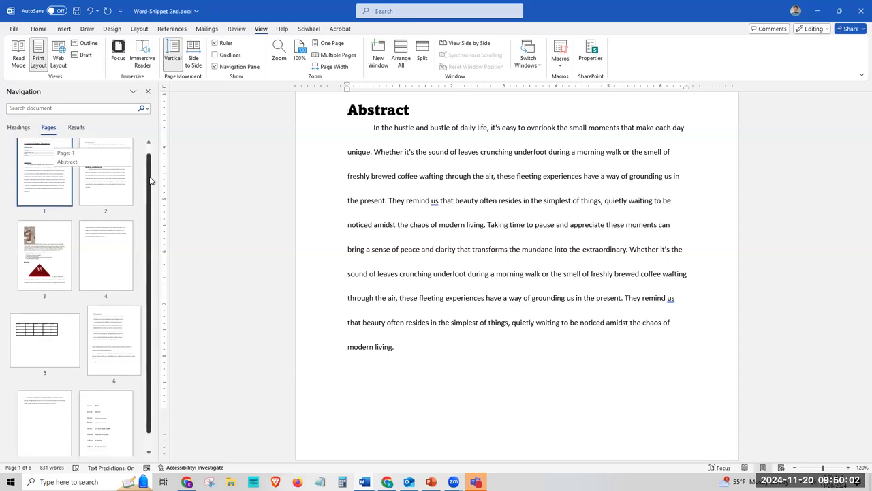
{"action": "scroll", "coordinate": [152, 176], "scroll_direction": "down", "scroll_amount": 2}
{"action": "scroll", "coordinate": [153, 176], "scroll_direction": "up", "scroll_amount": 2}
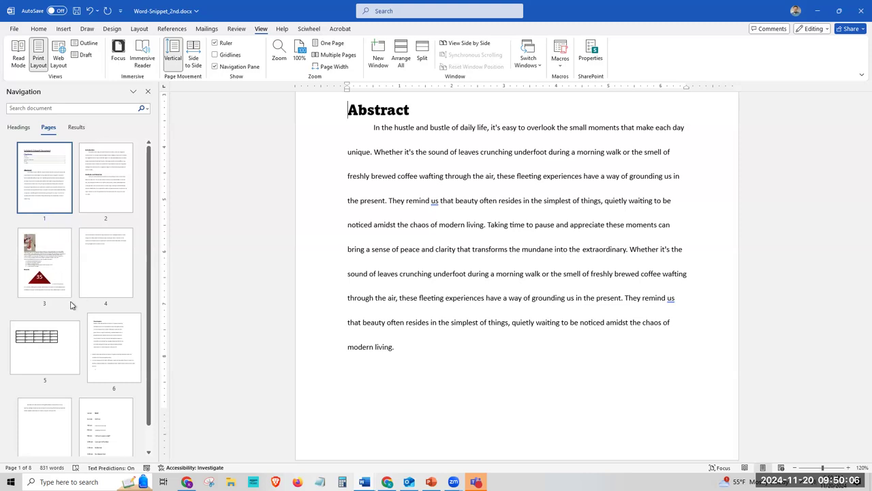
{"action": "left_click", "coordinate": [76, 352]}
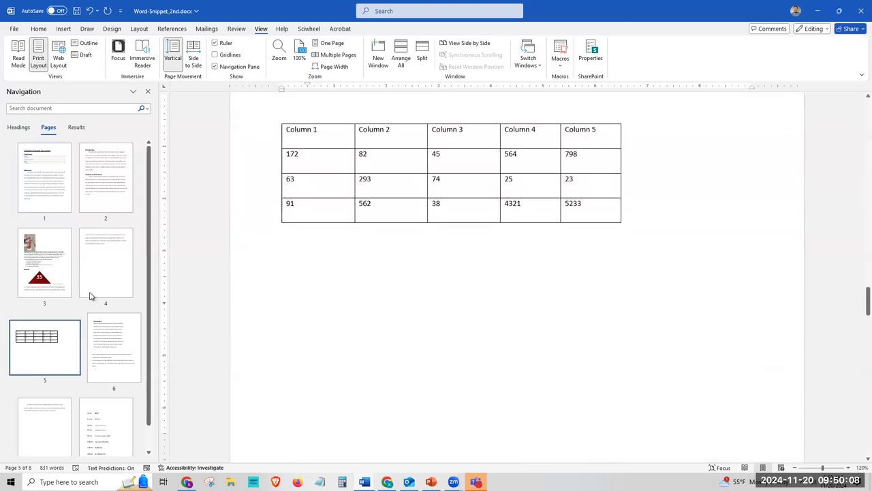
{"action": "left_click", "coordinate": [101, 198]}
{"action": "left_click", "coordinate": [61, 187]}
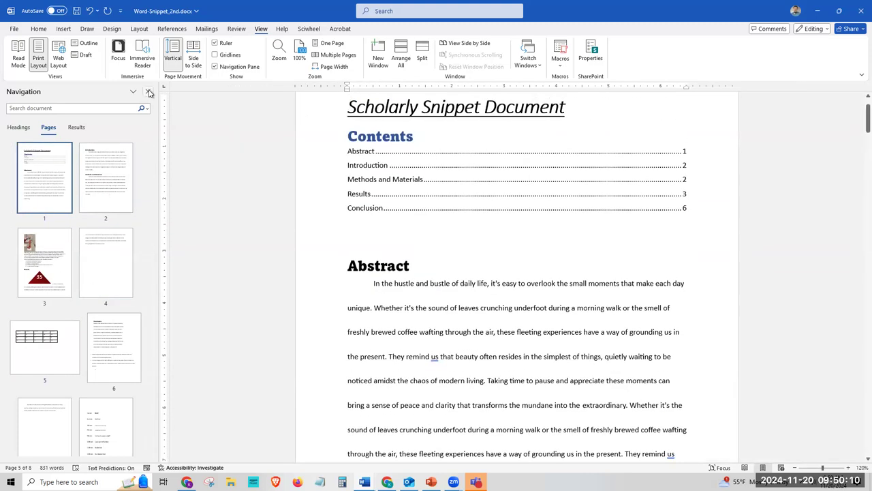
{"action": "left_click", "coordinate": [148, 91]}
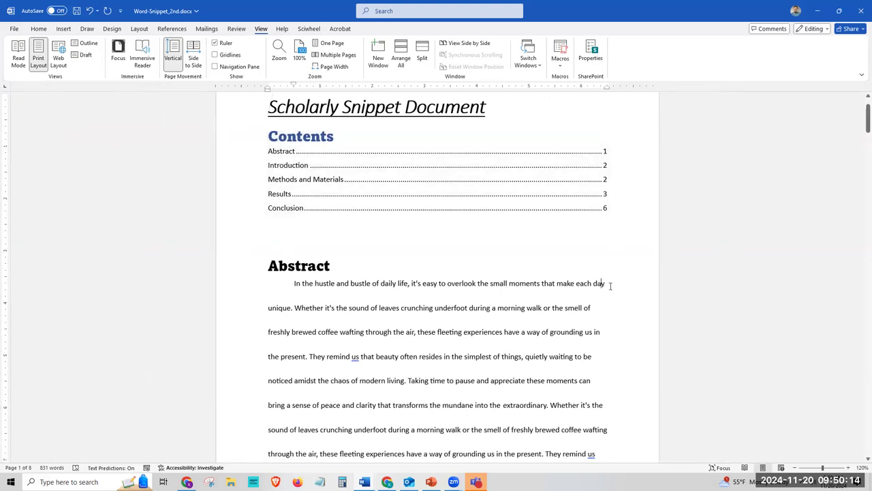
- Examine how the arm picture and the triangle graphic sit among the text on page 3
{"action": "scroll", "coordinate": [610, 286], "scroll_direction": "down", "scroll_amount": 15}
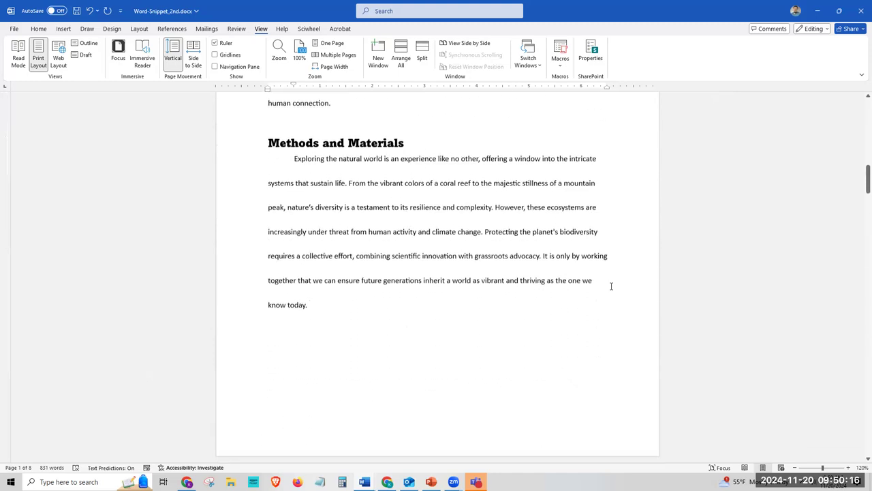
{"action": "scroll", "coordinate": [610, 286], "scroll_direction": "down", "scroll_amount": 8}
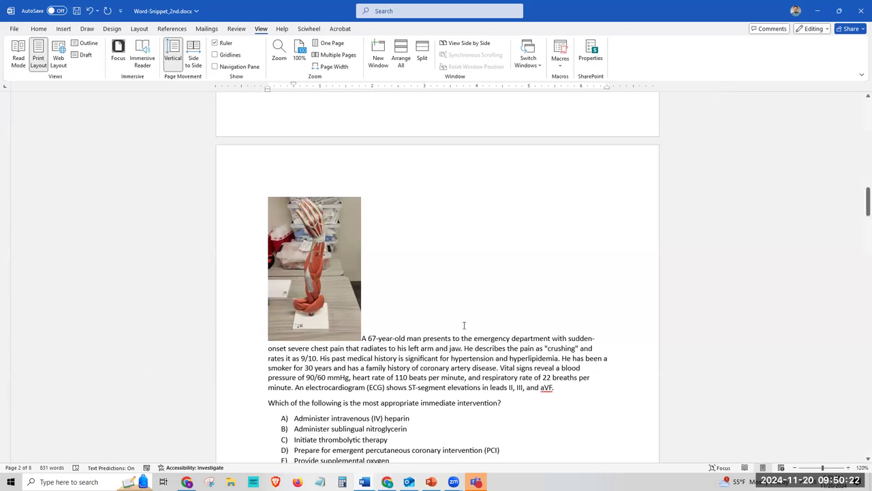
{"action": "scroll", "coordinate": [475, 361], "scroll_direction": "up", "scroll_amount": 8}
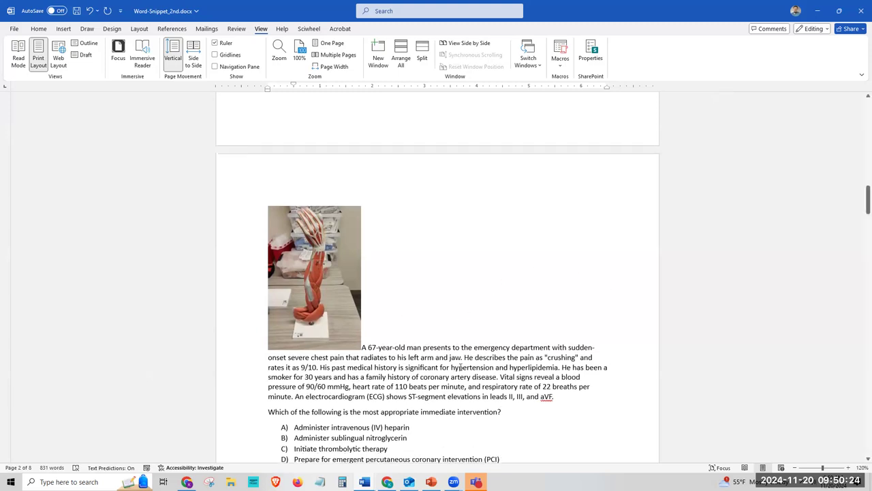
{"action": "scroll", "coordinate": [461, 366], "scroll_direction": "down", "scroll_amount": 10}
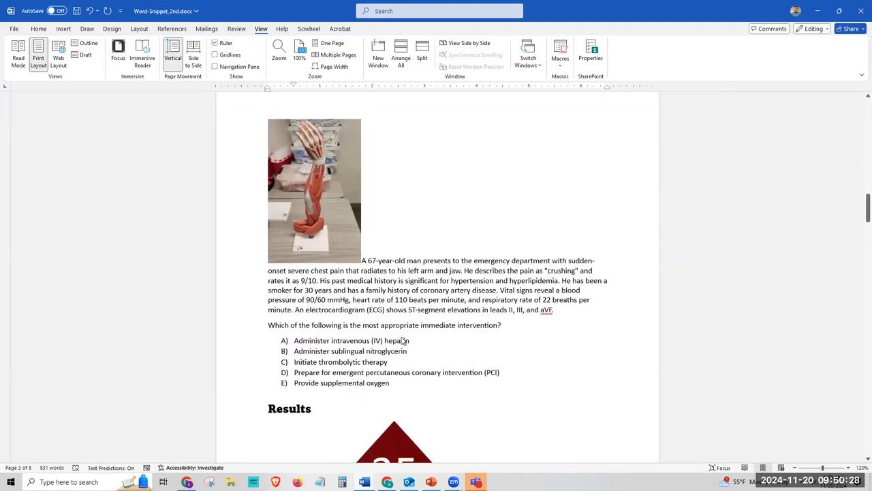
{"action": "scroll", "coordinate": [403, 340], "scroll_direction": "down", "scroll_amount": 3}
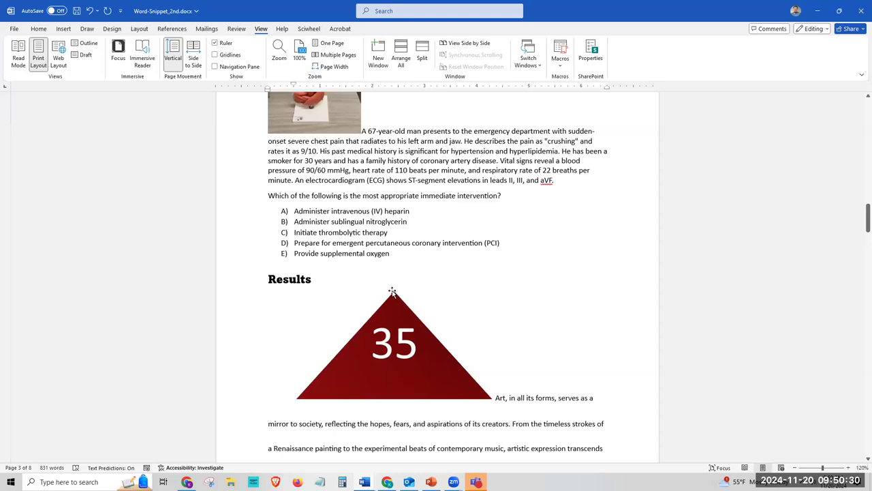
{"action": "scroll", "coordinate": [395, 296], "scroll_direction": "down", "scroll_amount": 7}
{"action": "scroll", "coordinate": [402, 306], "scroll_direction": "up", "scroll_amount": 10}
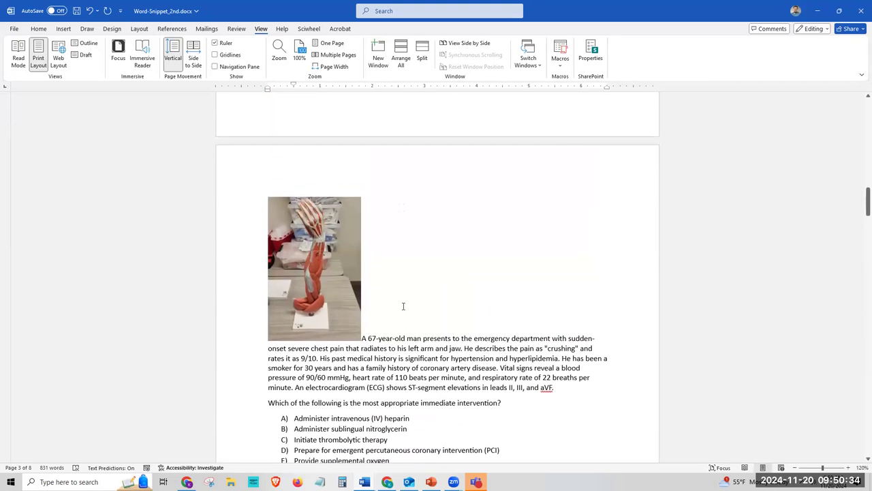
{"action": "scroll", "coordinate": [400, 304], "scroll_direction": "up", "scroll_amount": 5}
{"action": "scroll", "coordinate": [379, 280], "scroll_direction": "down", "scroll_amount": 1}
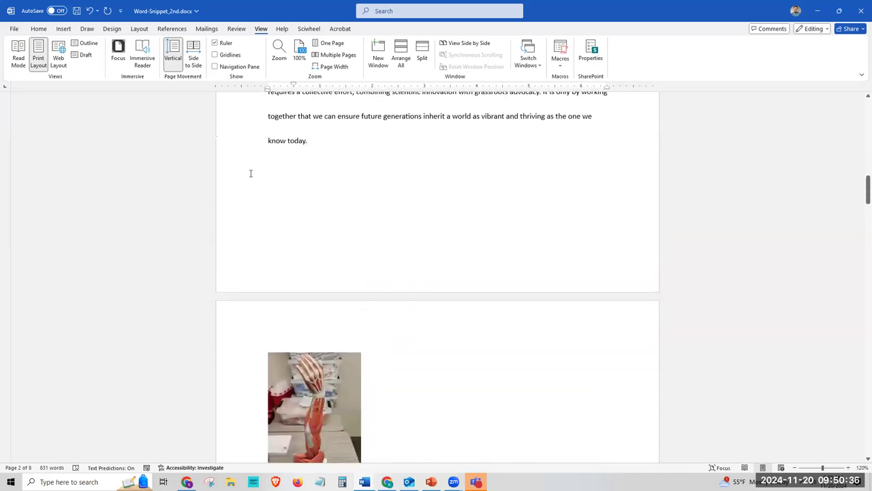
- Show the paragraph marks and other hidden formatting symbols around the arm picture and its question text
{"action": "left_click", "coordinate": [38, 29]}
{"action": "left_click", "coordinate": [290, 48]}
{"action": "scroll", "coordinate": [323, 222], "scroll_direction": "down", "scroll_amount": 4}
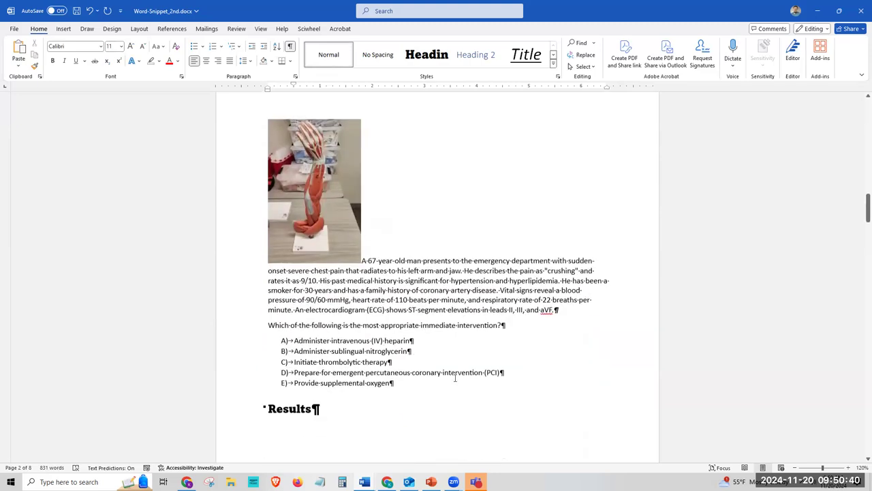
- View the arm picture's layout options, and select the triangle graphic under the Results heading for comparison
{"action": "left_click", "coordinate": [301, 201]}
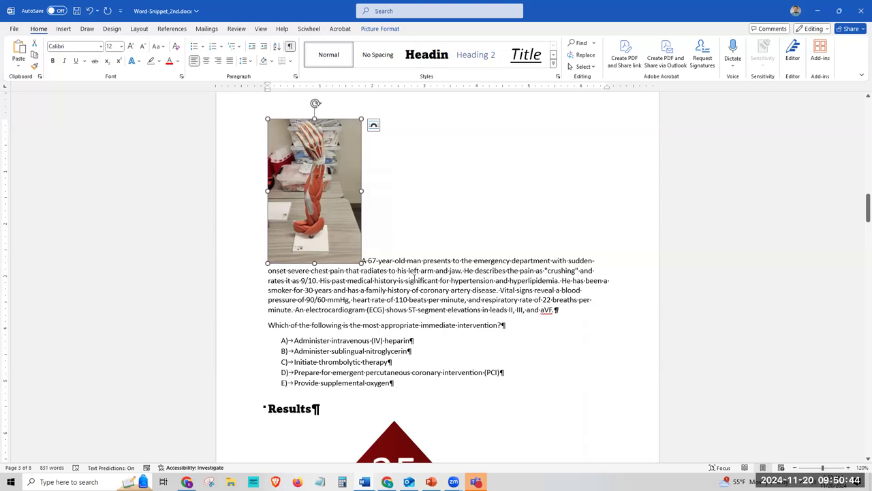
{"action": "scroll", "coordinate": [448, 302], "scroll_direction": "up", "scroll_amount": 2}
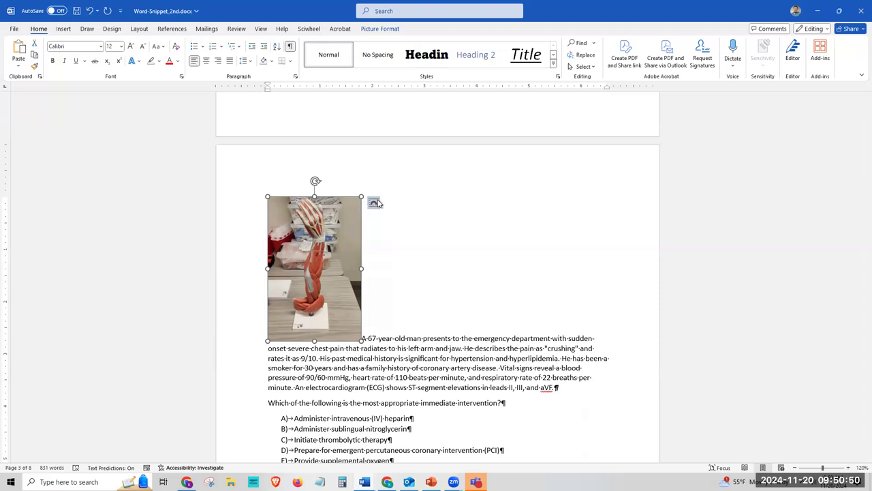
{"action": "left_click", "coordinate": [375, 202]}
{"action": "left_click", "coordinate": [376, 258]}
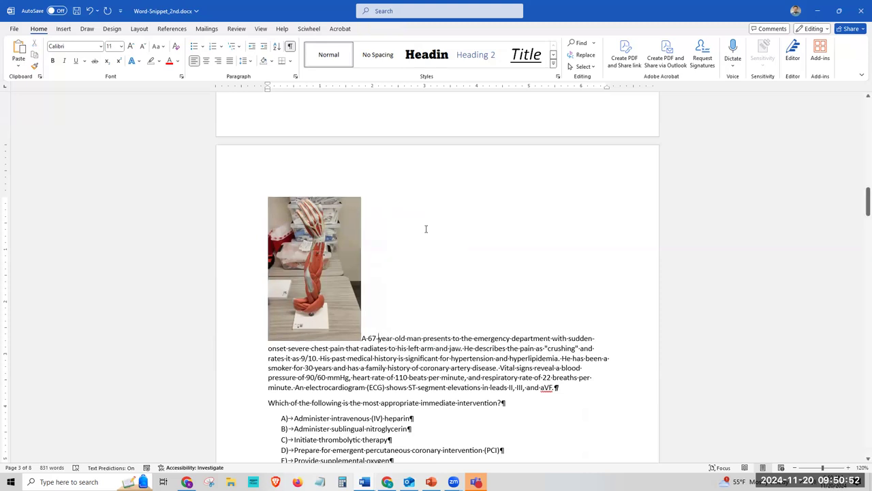
{"action": "left_click", "coordinate": [329, 244]}
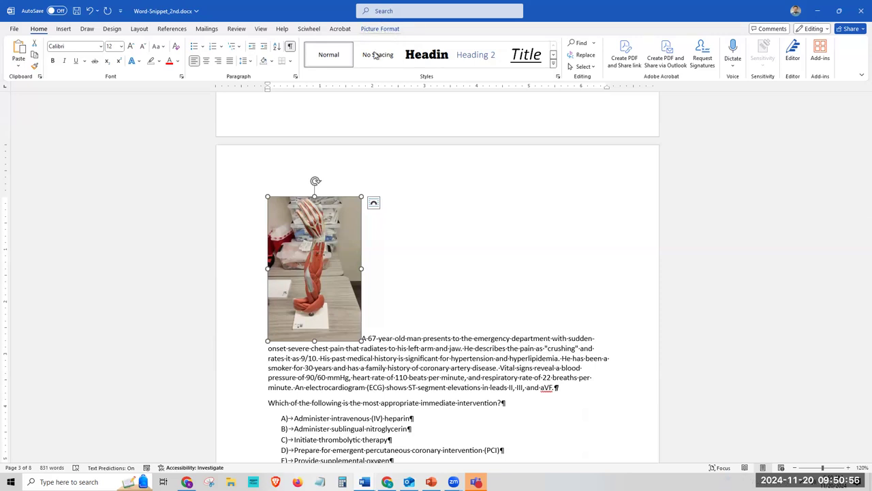
{"action": "scroll", "coordinate": [389, 241], "scroll_direction": "down", "scroll_amount": 7}
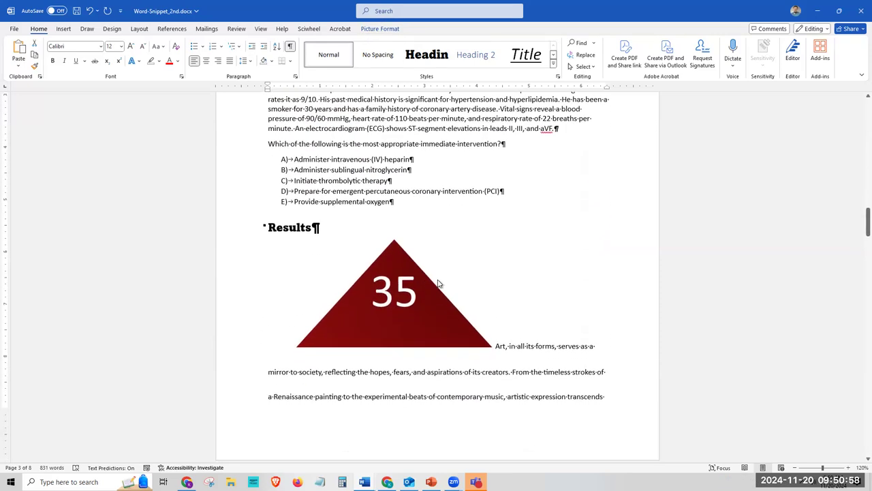
{"action": "left_click", "coordinate": [438, 283]}
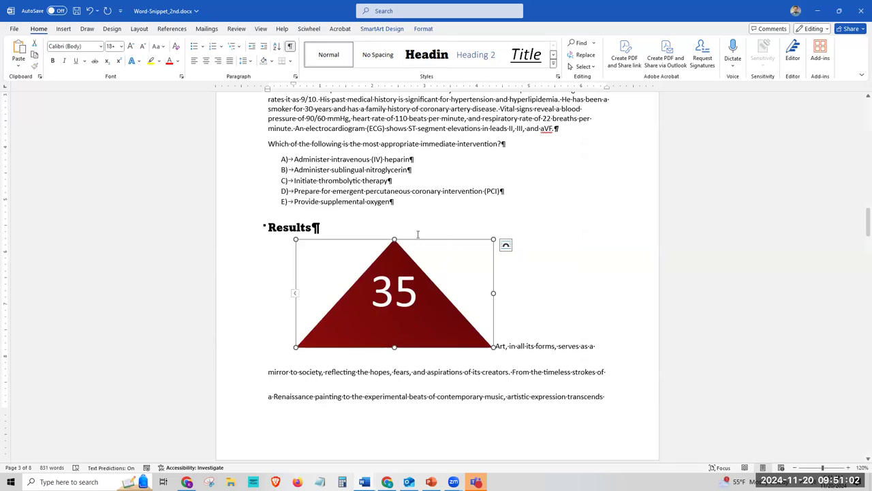
- Select the arm picture again and examine its available text wrapping options without choosing one
{"action": "scroll", "coordinate": [339, 176], "scroll_direction": "up", "scroll_amount": 4}
{"action": "scroll", "coordinate": [339, 175], "scroll_direction": "up", "scroll_amount": 1}
{"action": "left_click", "coordinate": [337, 169]}
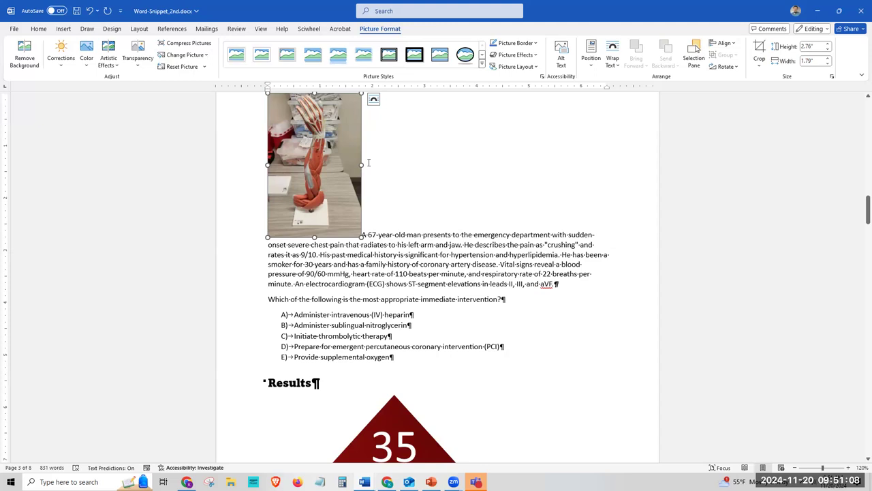
{"action": "left_click", "coordinate": [610, 62]}
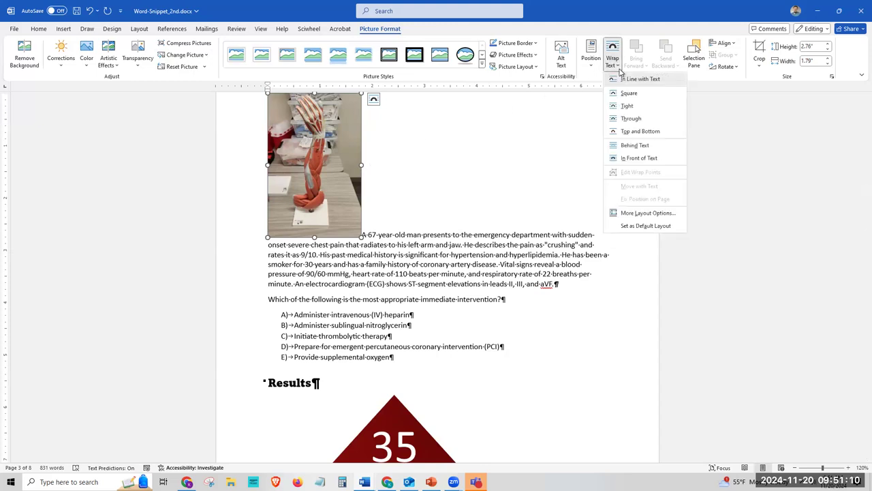
{"action": "left_click", "coordinate": [612, 58]}
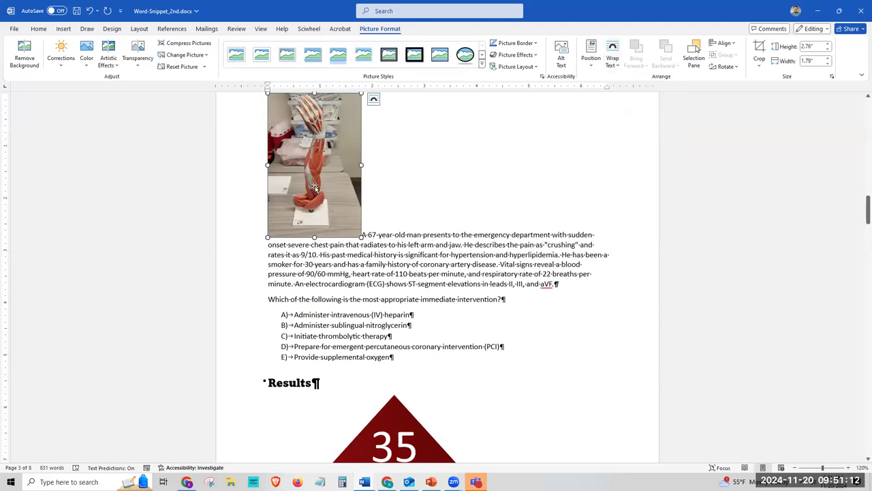
- Reselect the arm picture and examine its layout options and how it sits in line with the case text
{"action": "scroll", "coordinate": [347, 205], "scroll_direction": "up", "scroll_amount": 2}
{"action": "left_click", "coordinate": [399, 322]}
{"action": "left_click", "coordinate": [347, 218]}
{"action": "left_click", "coordinate": [373, 177]}
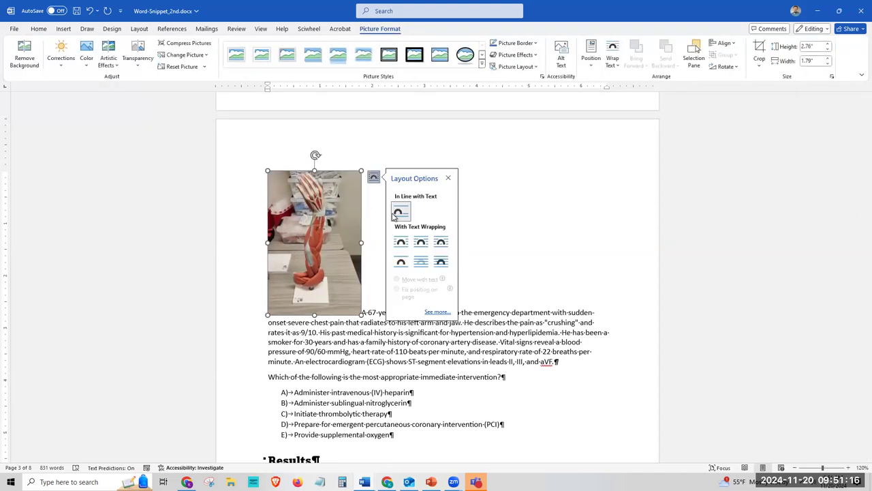
{"action": "left_click", "coordinate": [363, 313]}
{"action": "left_click_drag", "start_coordinate": [363, 313], "coordinate": [349, 289]}
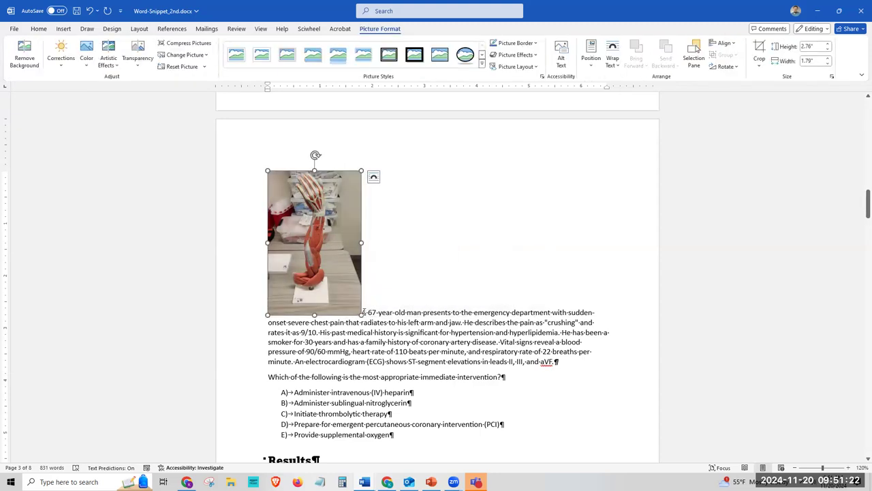
- Try moving the in-line arm picture to the end of the case text's first line, and undo the move
{"action": "left_click_drag", "start_coordinate": [334, 239], "coordinate": [268, 323]}
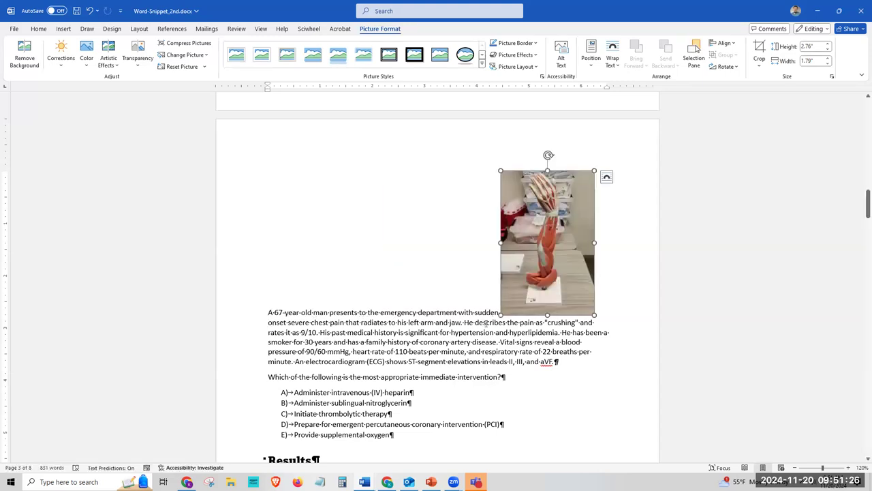
{"action": "left_click", "coordinate": [305, 289]}
{"action": "key", "text": "ctrl+z"}
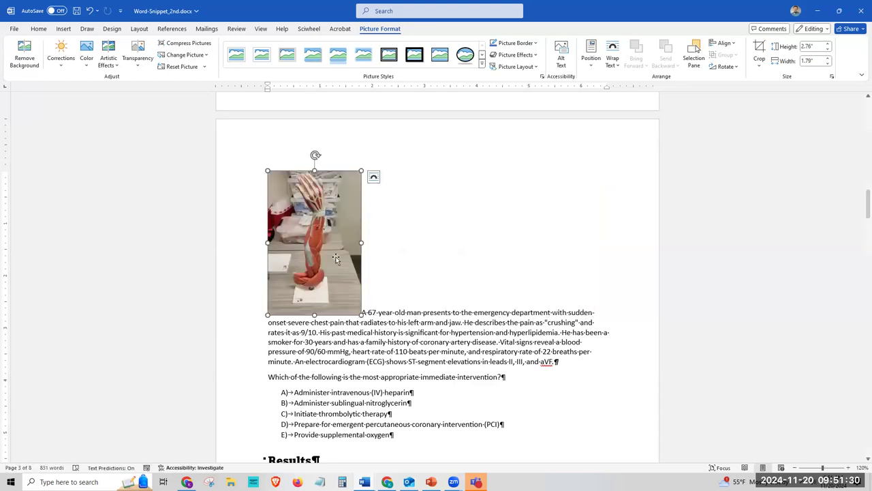
- Set the arm picture's text wrapping to Square and check how the surrounding text flows around it
{"action": "left_click", "coordinate": [374, 179]}
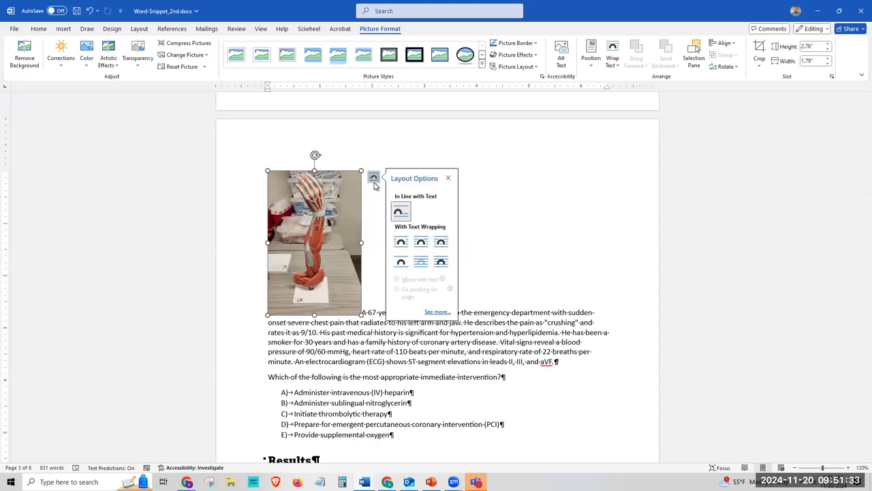
{"action": "left_click", "coordinate": [401, 247]}
{"action": "scroll", "coordinate": [467, 300], "scroll_direction": "up", "scroll_amount": 8}
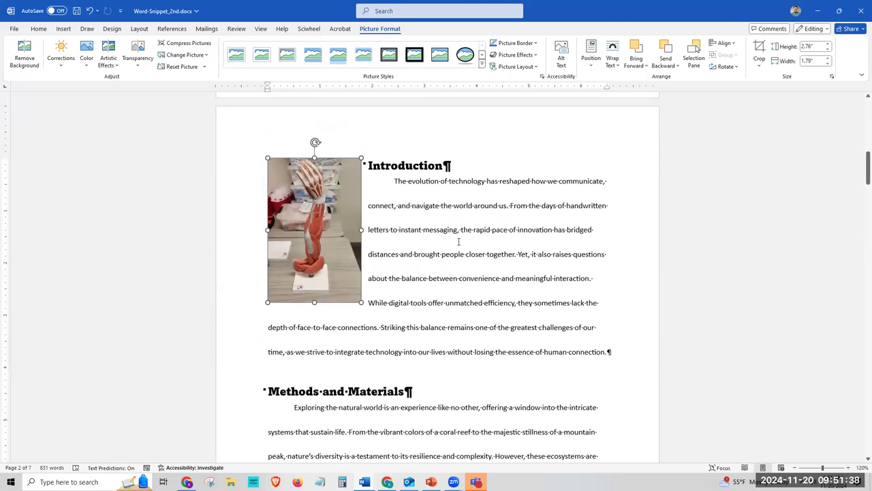
{"action": "left_click", "coordinate": [543, 257]}
- Move the arm picture down to page 3, to the left of the question and its answer choices
{"action": "key", "text": "ctrl+z"}
{"action": "key", "text": "ctrl+z"}
{"action": "key", "text": "ctrl+z"}
{"action": "key", "text": "ctrl+z"}
{"action": "key", "text": "ctrl+z"}
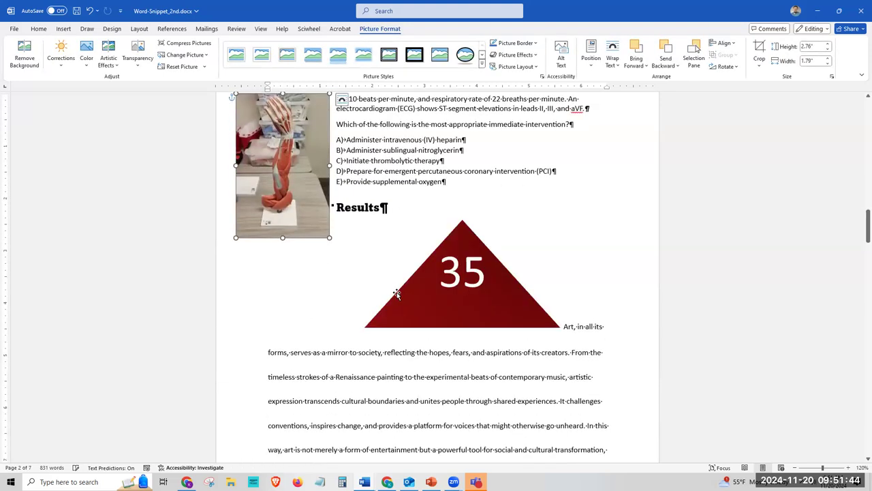
{"action": "key", "text": "ctrl+z"}
{"action": "key", "text": "ctrl+z"}
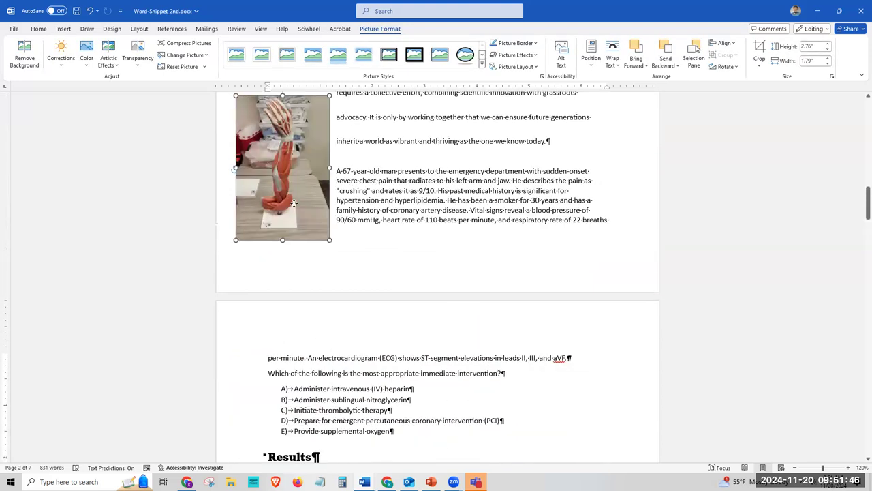
{"action": "key", "text": "ctrl+z"}
{"action": "key", "text": "ctrl+z"}
{"action": "key", "text": "ctrl+z"}
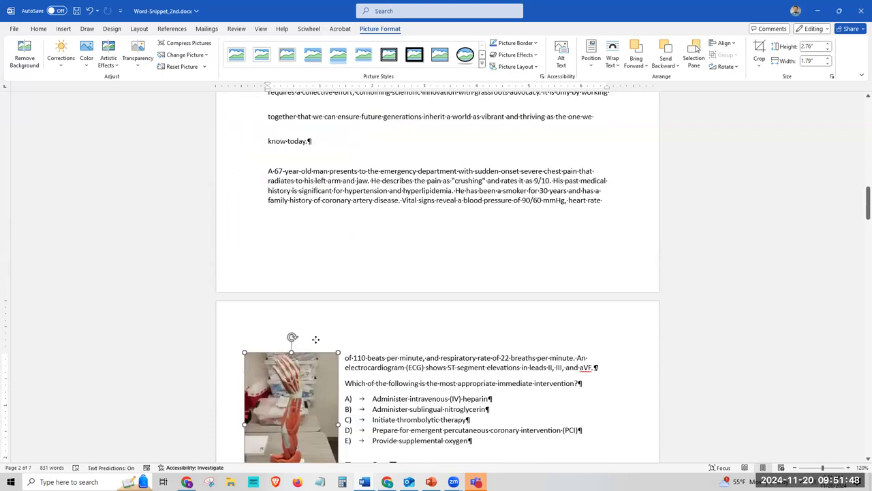
{"action": "key", "text": "ctrl+z"}
{"action": "key", "text": "ctrl+z"}
{"action": "key", "text": "ctrl+z"}
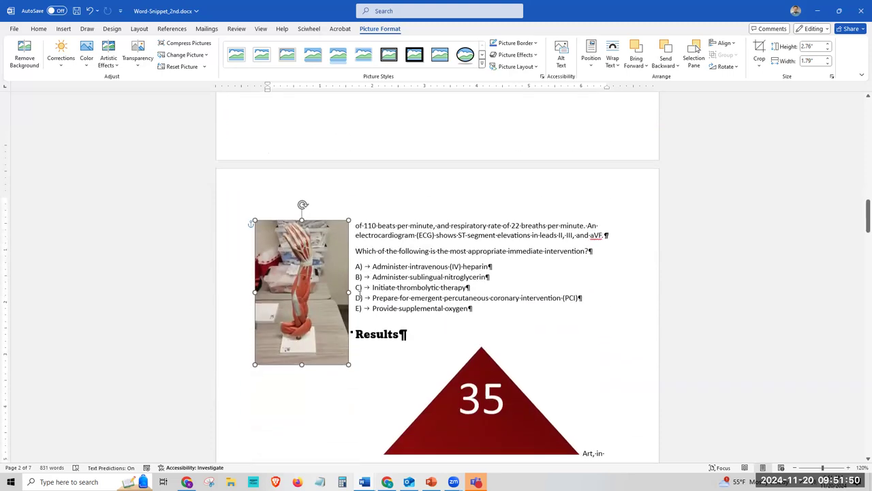
{"action": "key", "text": "ctrl+z"}
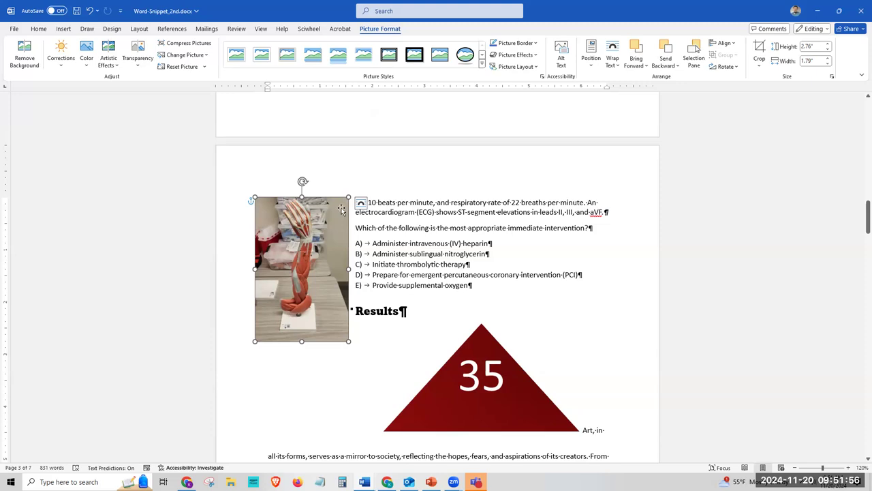
- Move the arm picture into the middle of the question text, and return it to the page's left margin
{"action": "left_click", "coordinate": [360, 203]}
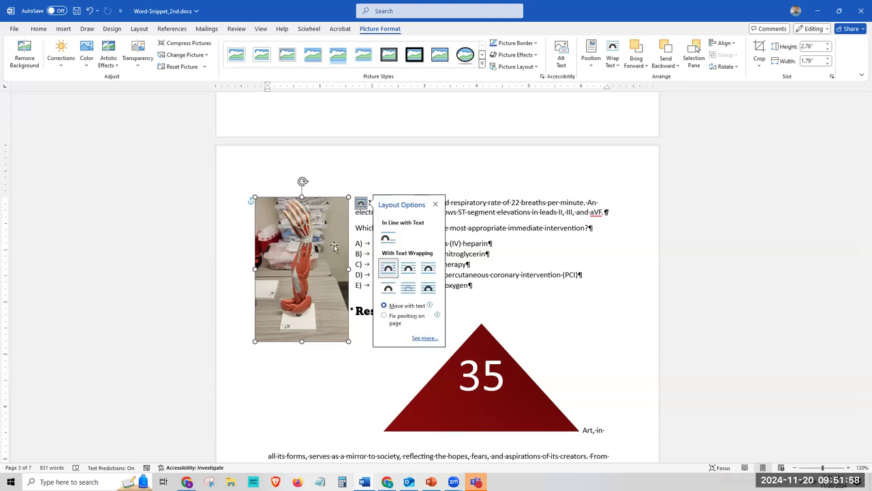
{"action": "left_click", "coordinate": [344, 227]}
{"action": "left_click_drag", "start_coordinate": [344, 228], "coordinate": [450, 245]}
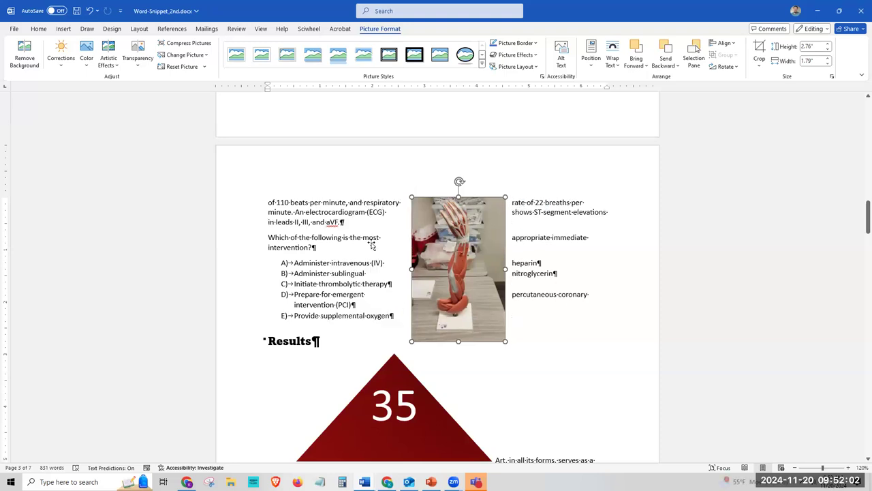
{"action": "key", "text": "ctrl+z"}
{"action": "key", "text": "ctrl+z"}
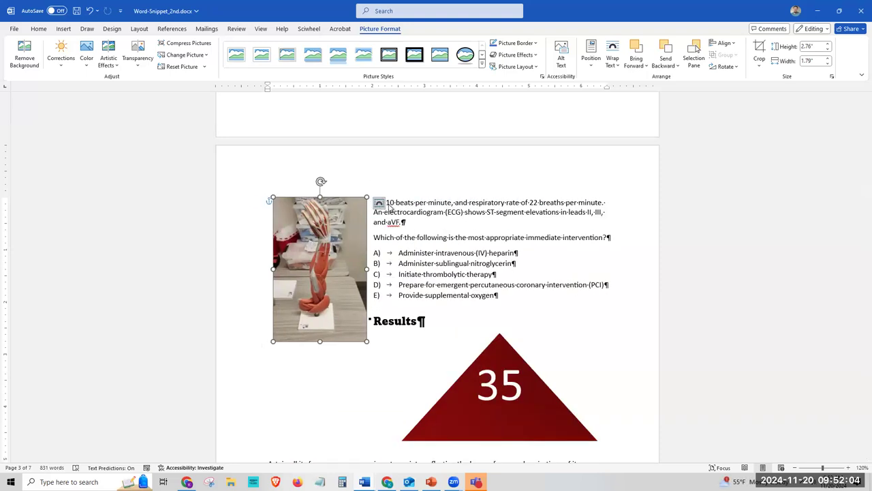
- Try Tight, Through, and Top and Bottom text wrapping on the arm picture in turn
{"action": "left_click", "coordinate": [379, 203]}
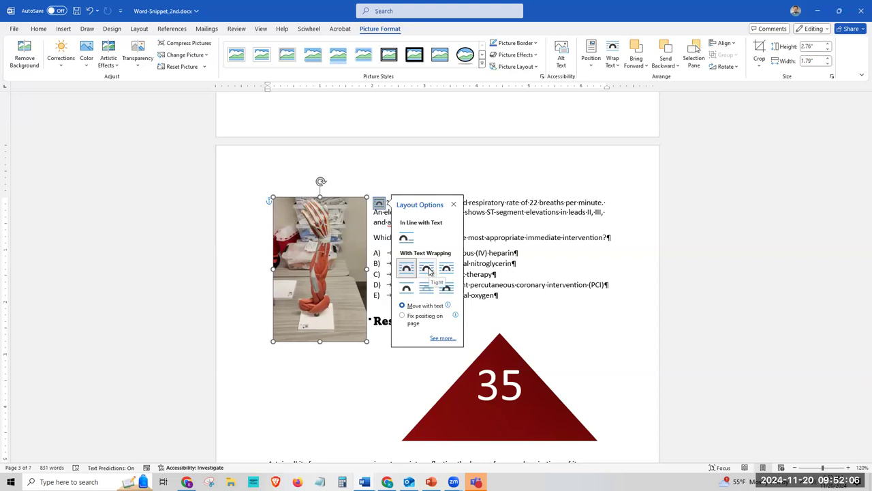
{"action": "left_click", "coordinate": [426, 269]}
{"action": "left_click", "coordinate": [446, 268]}
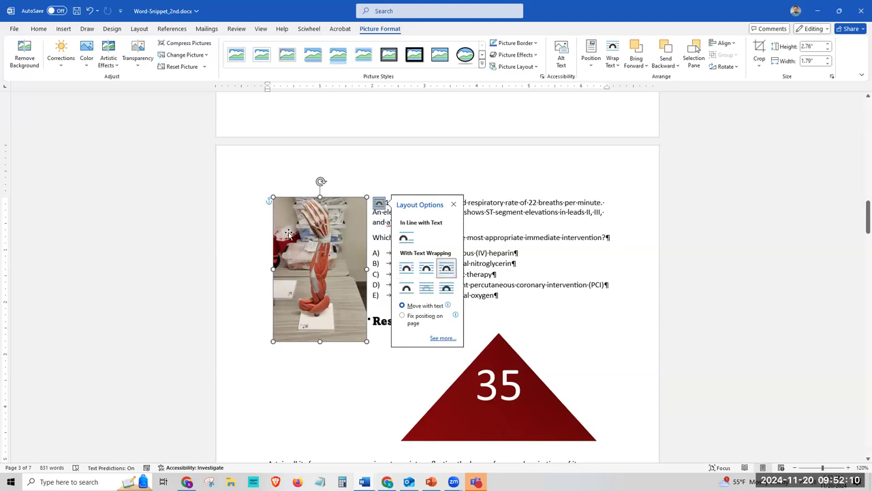
{"action": "left_click", "coordinate": [406, 286]}
{"action": "scroll", "coordinate": [357, 319], "scroll_direction": "up", "scroll_amount": 4}
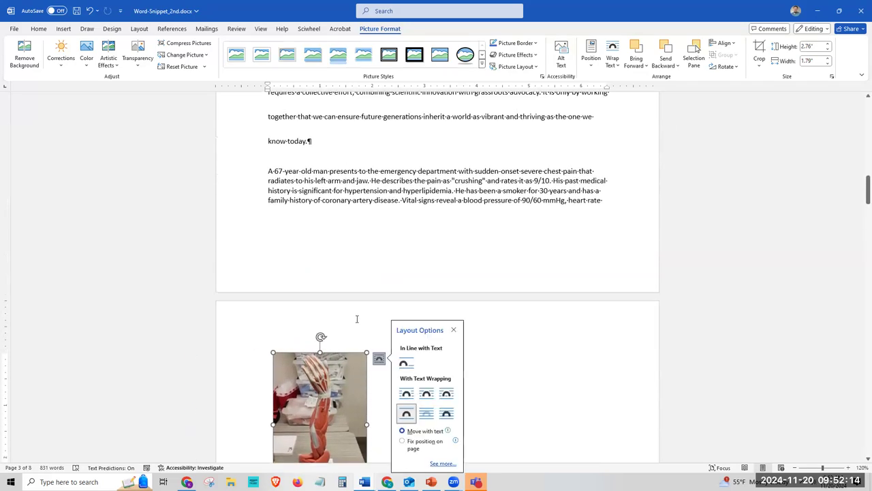
{"action": "scroll", "coordinate": [356, 318], "scroll_direction": "down", "scroll_amount": 4}
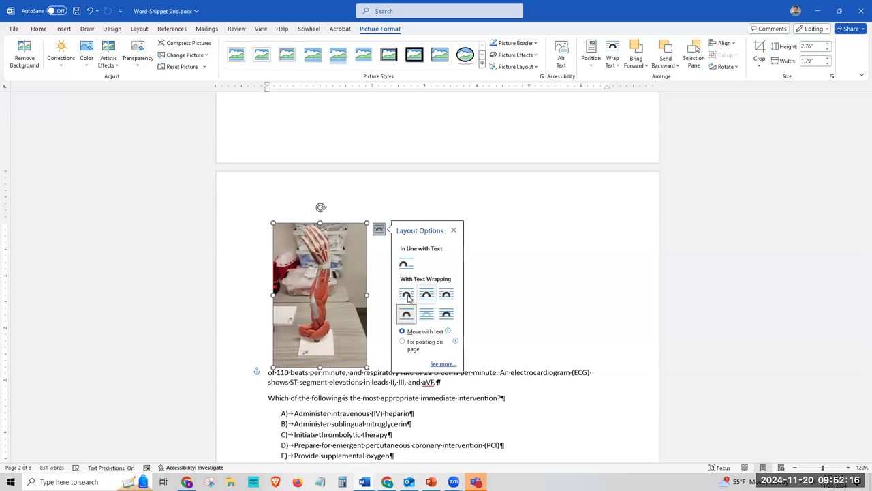
- Set the arm picture's wrapping back to Square, and change it to In Line with Text
{"action": "left_click", "coordinate": [406, 295]}
{"action": "left_click", "coordinate": [376, 261]}
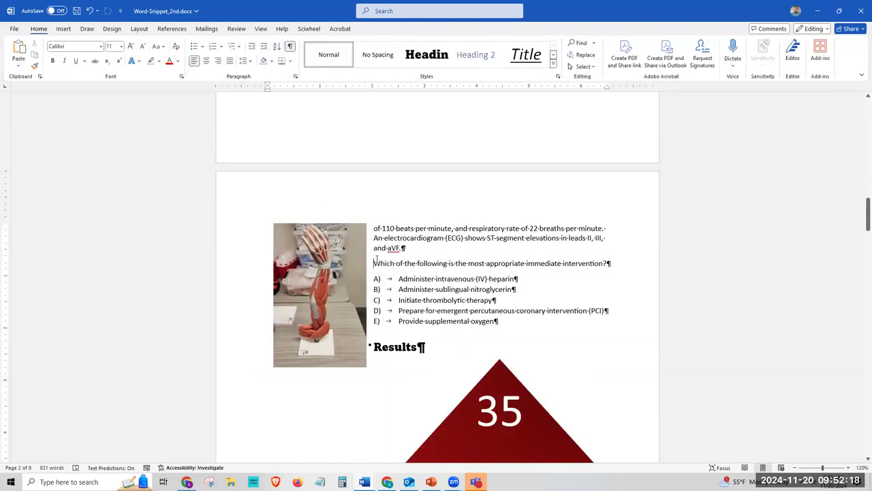
{"action": "left_click", "coordinate": [334, 253]}
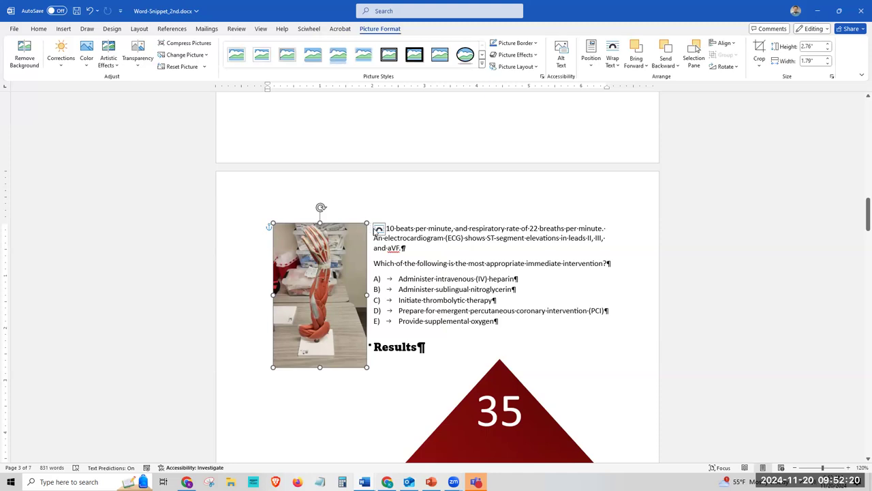
{"action": "left_click", "coordinate": [379, 229]}
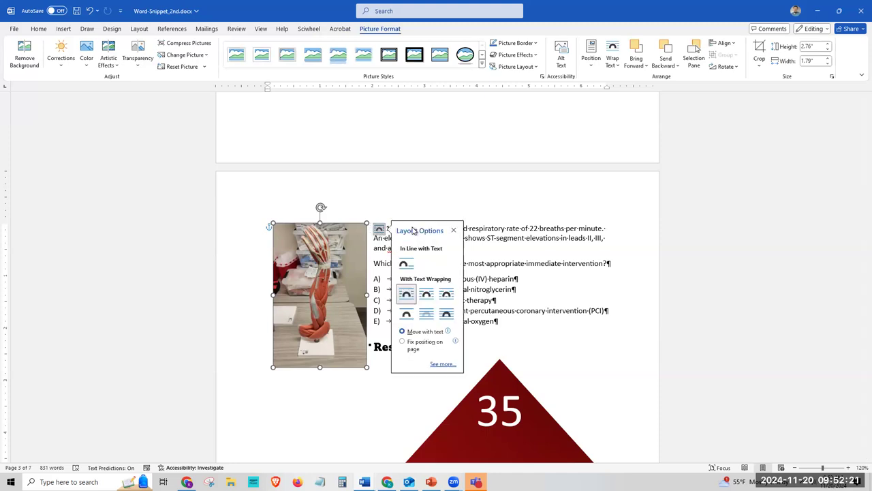
{"action": "left_click", "coordinate": [406, 262]}
- Place the arm picture Behind Text, and change its wrapping to In Front of Text
{"action": "left_click", "coordinate": [373, 229]}
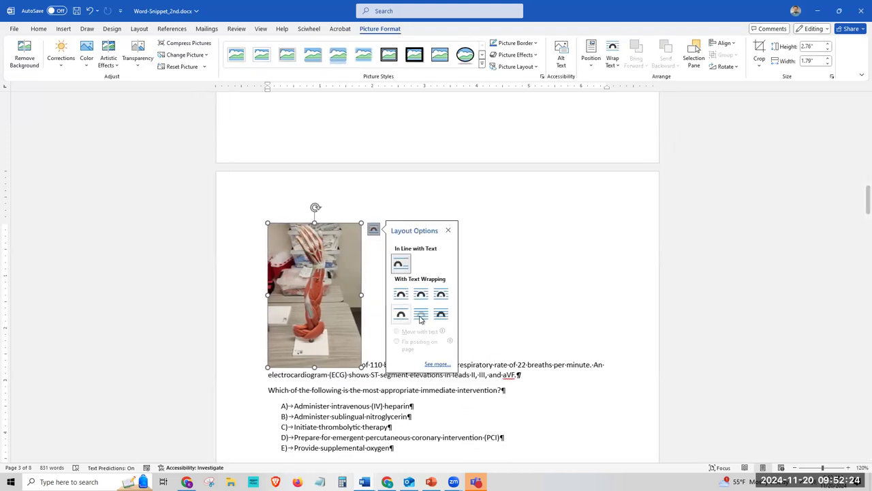
{"action": "left_click", "coordinate": [422, 315]}
{"action": "scroll", "coordinate": [413, 281], "scroll_direction": "up", "scroll_amount": 8}
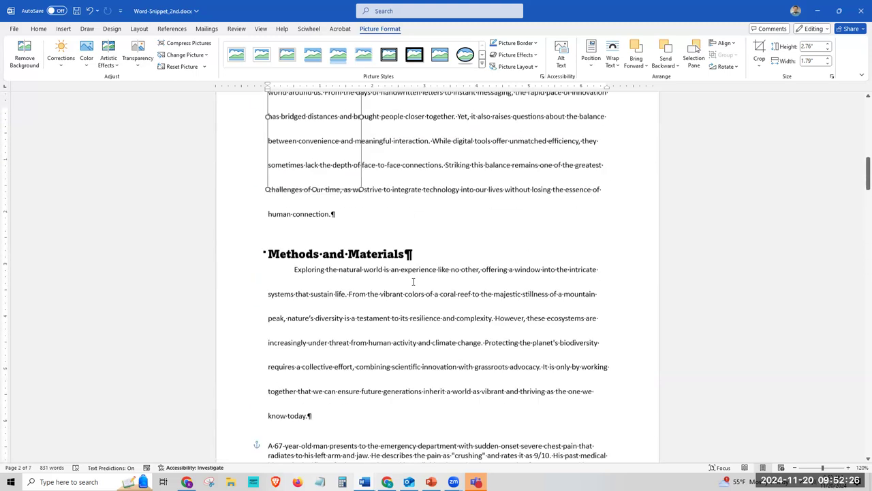
{"action": "scroll", "coordinate": [323, 268], "scroll_direction": "up", "scroll_amount": 3}
{"action": "left_click", "coordinate": [374, 242]}
{"action": "left_click", "coordinate": [441, 328]}
{"action": "left_click", "coordinate": [516, 316]}
- Set the triangle graphic under Results to Square wrapping and move it to the left margin
{"action": "scroll", "coordinate": [525, 334], "scroll_direction": "down", "scroll_amount": 10}
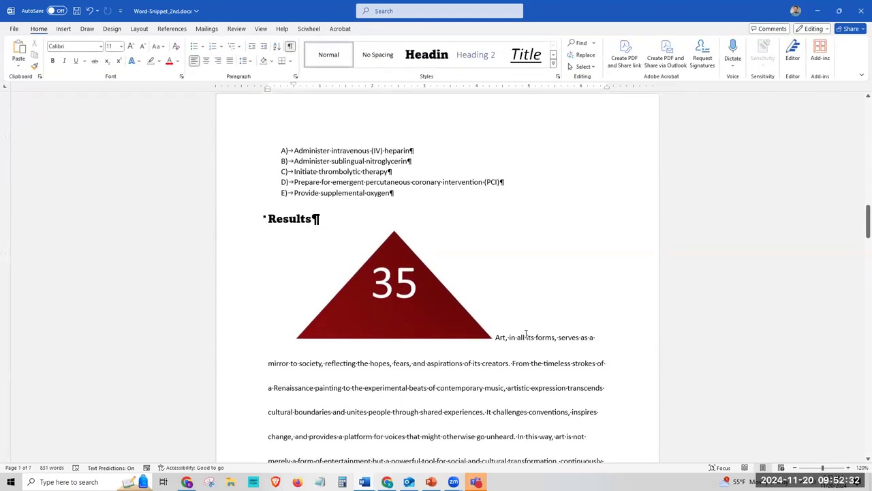
{"action": "left_click", "coordinate": [447, 233]}
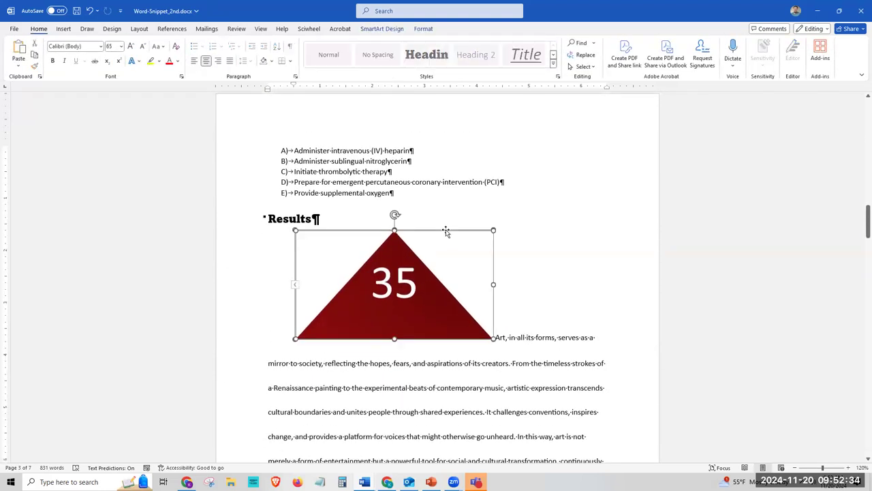
{"action": "left_click", "coordinate": [505, 235]}
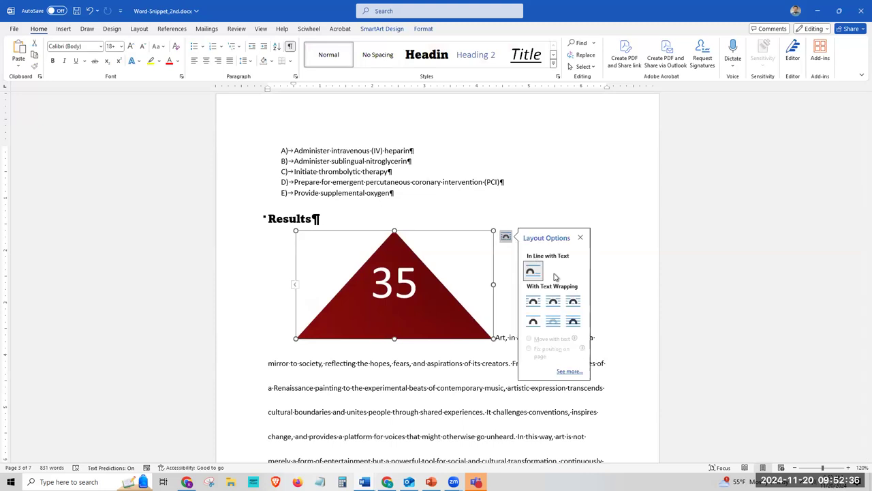
{"action": "left_click", "coordinate": [534, 303]}
{"action": "left_click", "coordinate": [471, 365]}
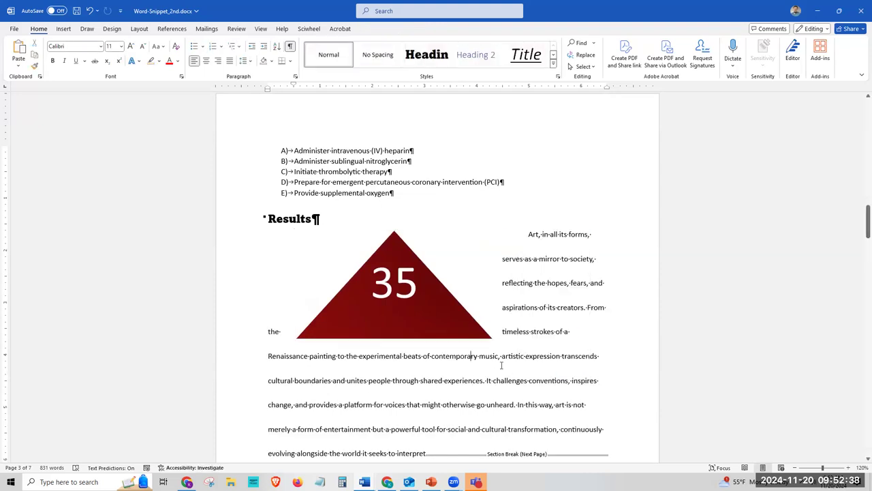
{"action": "scroll", "coordinate": [500, 364], "scroll_direction": "down", "scroll_amount": 1}
{"action": "left_click", "coordinate": [437, 259]}
{"action": "left_click_drag", "start_coordinate": [473, 214], "coordinate": [419, 205]}
- Set the triangle graphic's wrapping to Tight and move it into the middle of the Results paragraph
{"action": "left_click", "coordinate": [480, 216]}
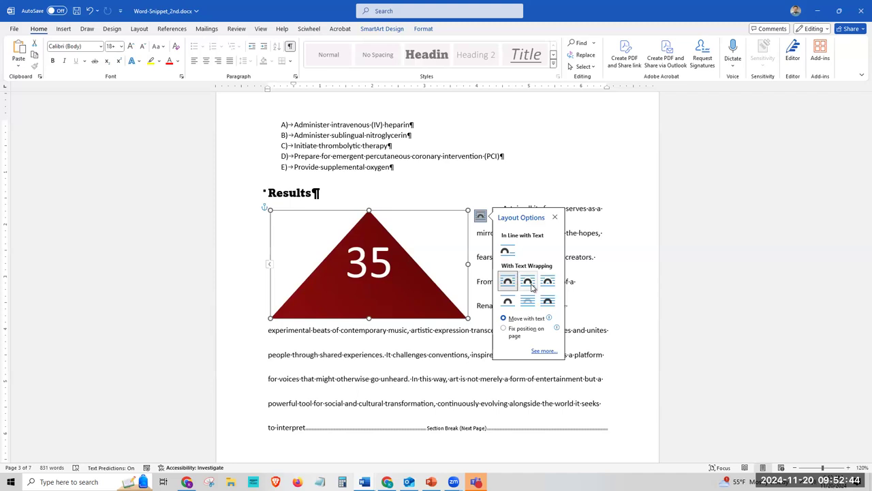
{"action": "left_click", "coordinate": [531, 285]}
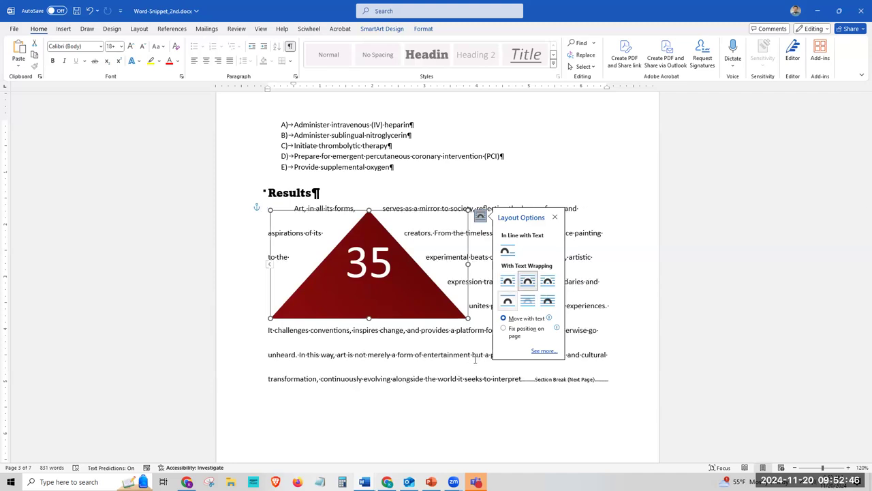
{"action": "left_click", "coordinate": [454, 291]}
{"action": "left_click", "coordinate": [399, 241]}
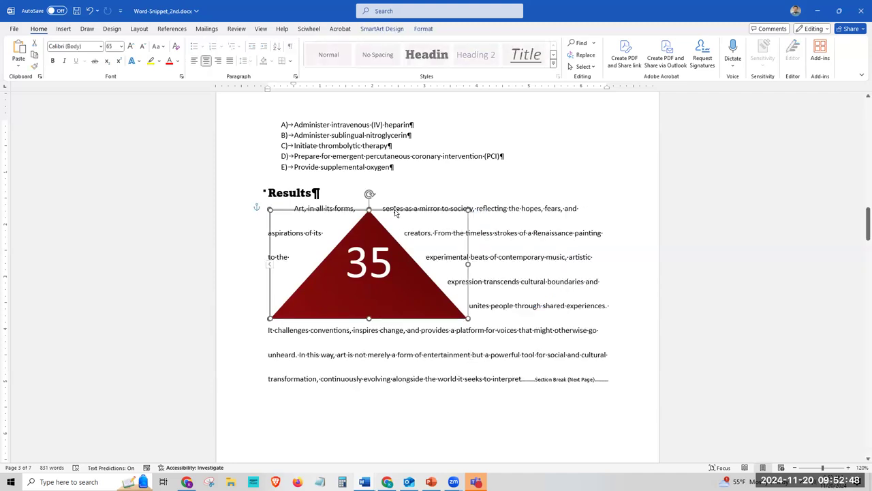
{"action": "left_click_drag", "start_coordinate": [395, 213], "coordinate": [433, 240]}
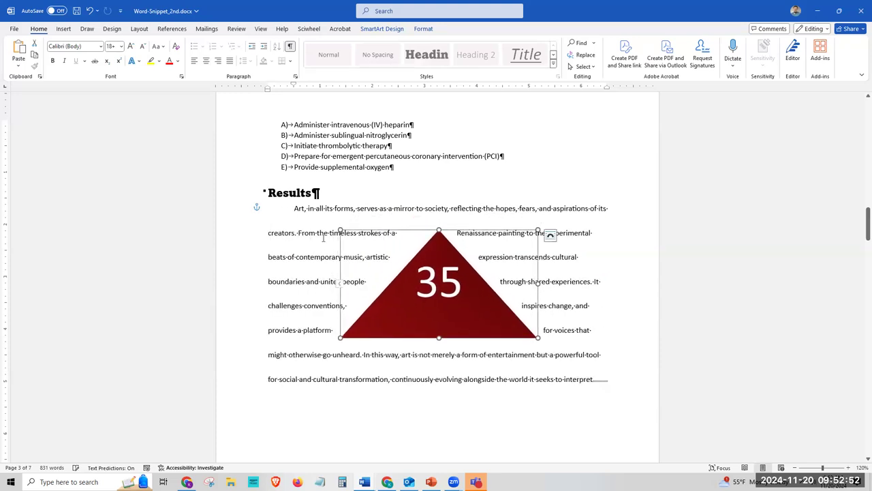
- Hide the paragraph marks and other formatting symbols to view the wrapped Results text cleanly
{"action": "left_click", "coordinate": [290, 46]}
{"action": "left_click", "coordinate": [574, 346]}
{"action": "scroll", "coordinate": [575, 346], "scroll_direction": "down", "scroll_amount": 2}
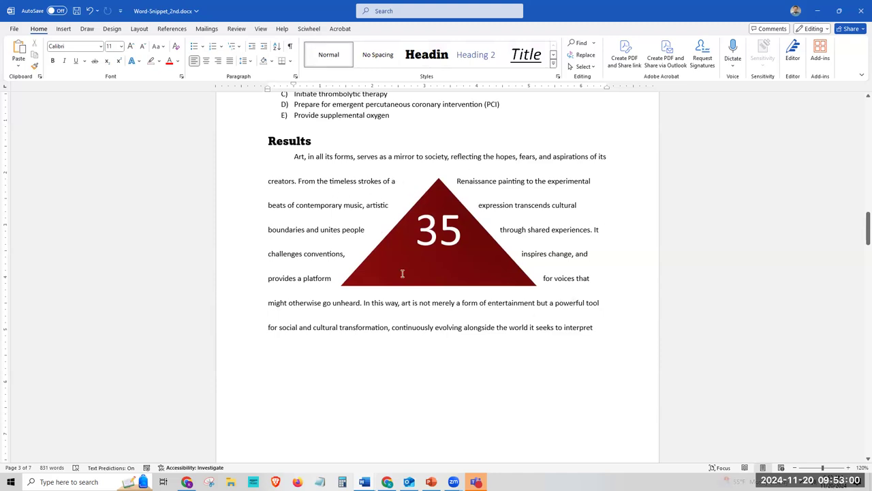
- Move the triangle graphic to the left just below the Results heading and set its wrapping to Top and Bottom
{"action": "left_click", "coordinate": [440, 201]}
{"action": "left_click_drag", "start_coordinate": [488, 182], "coordinate": [410, 180]}
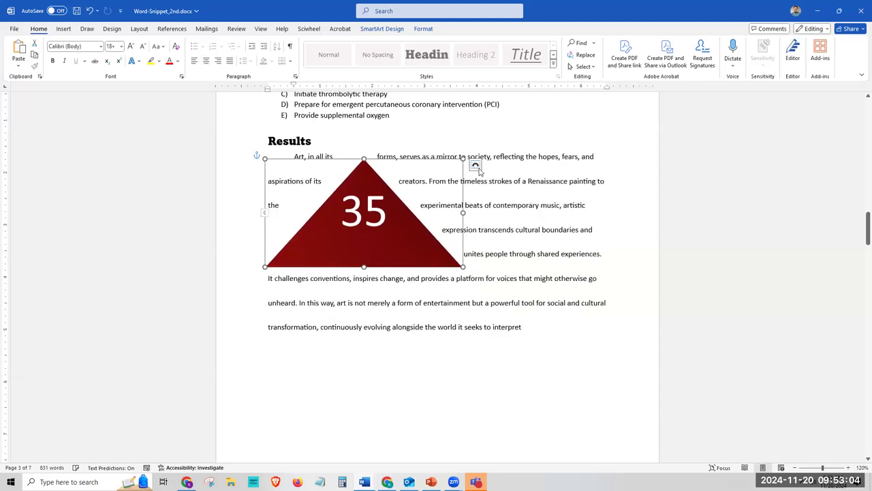
{"action": "left_click", "coordinate": [475, 166]}
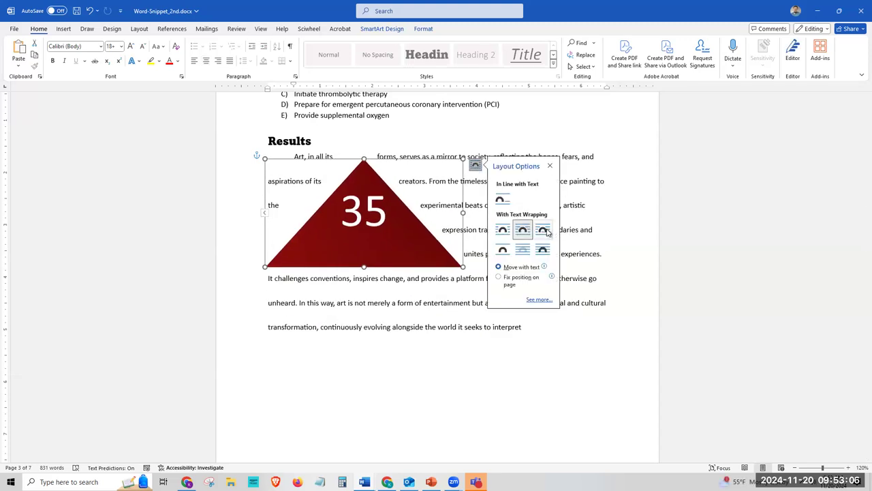
{"action": "left_click", "coordinate": [503, 250]}
{"action": "mouse_move", "coordinate": [408, 160]}
{"action": "left_mouse_down"}
{"action": "mouse_move", "coordinate": [440, 226]}
{"action": "mouse_move", "coordinate": [500, 216]}
{"action": "mouse_move", "coordinate": [475, 213]}
{"action": "mouse_move", "coordinate": [393, 154]}
{"action": "mouse_move", "coordinate": [415, 156]}
{"action": "left_mouse_up"}
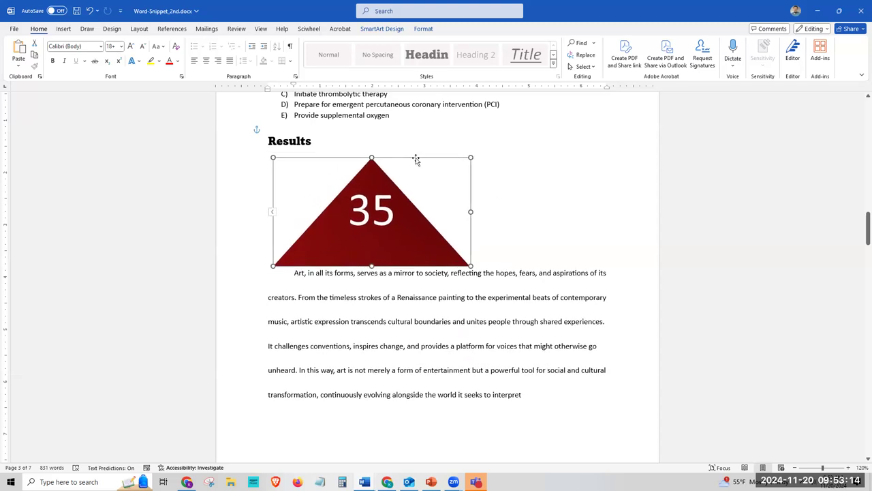
- Open the layout options of the triangle graphic under Results to view the In Line with Text choice
{"action": "left_click", "coordinate": [483, 164]}
{"action": "left_click", "coordinate": [511, 200]}
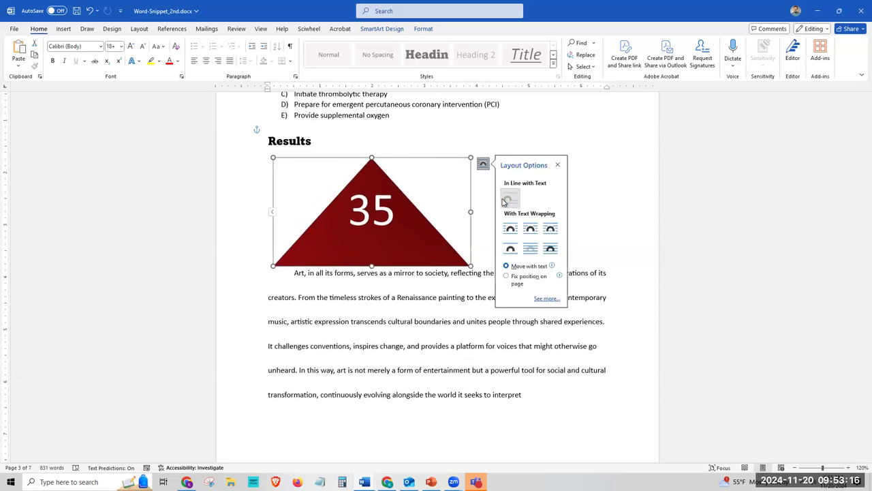
{"action": "left_click", "coordinate": [426, 281]}
- Return to the document's first page, hide the ruler and show it again
{"action": "scroll", "coordinate": [423, 298], "scroll_direction": "down", "scroll_amount": 4}
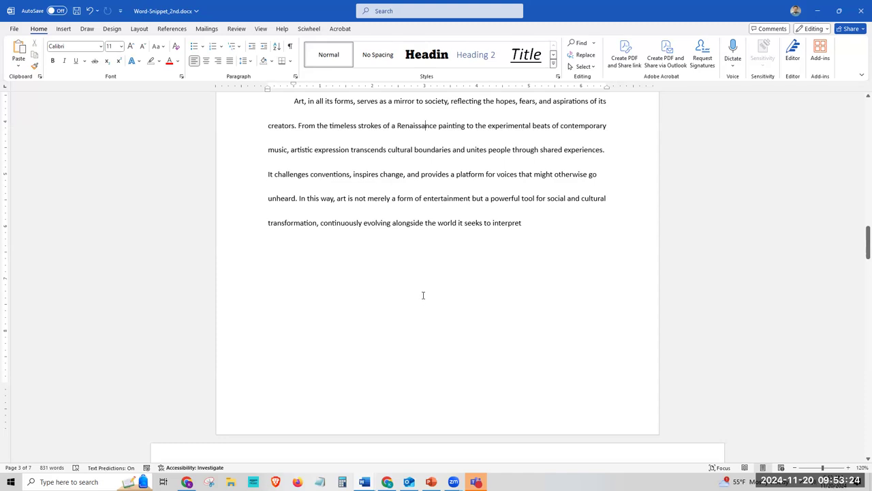
{"action": "scroll", "coordinate": [458, 252], "scroll_direction": "down", "scroll_amount": 10}
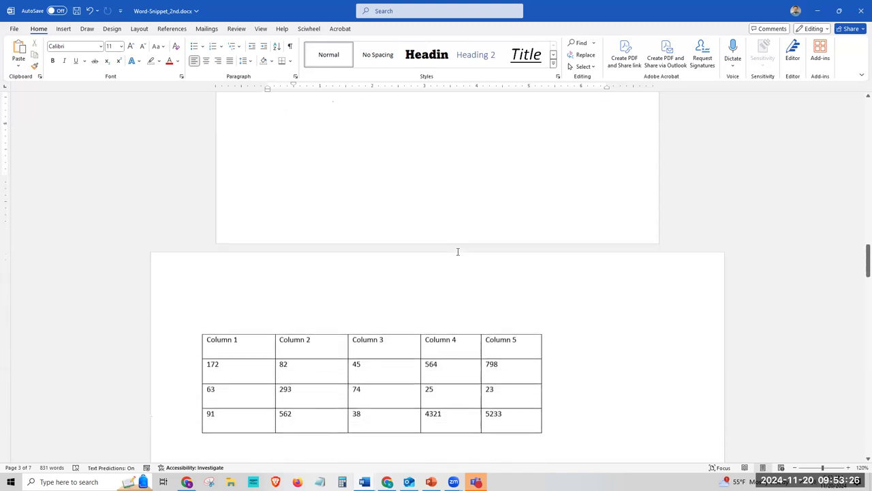
{"action": "scroll", "coordinate": [494, 272], "scroll_direction": "down", "scroll_amount": 10}
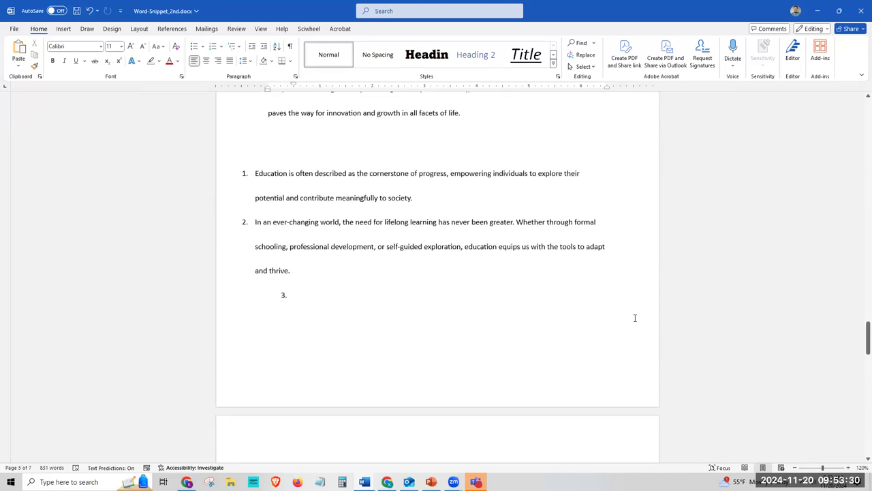
{"action": "left_click_drag", "start_coordinate": [856, 330], "coordinate": [855, 102]}
{"action": "left_click", "coordinate": [374, 293]}
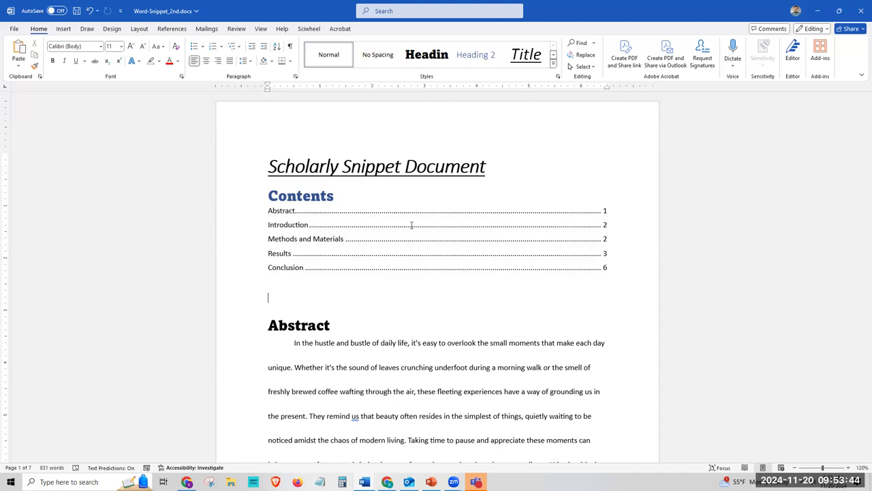
{"action": "left_click", "coordinate": [261, 29]}
{"action": "left_click", "coordinate": [215, 44]}
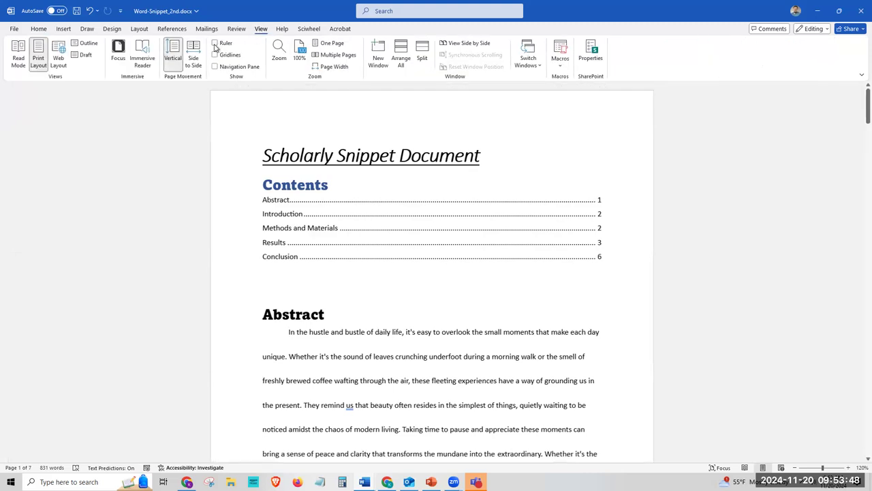
{"action": "left_click", "coordinate": [214, 44]}
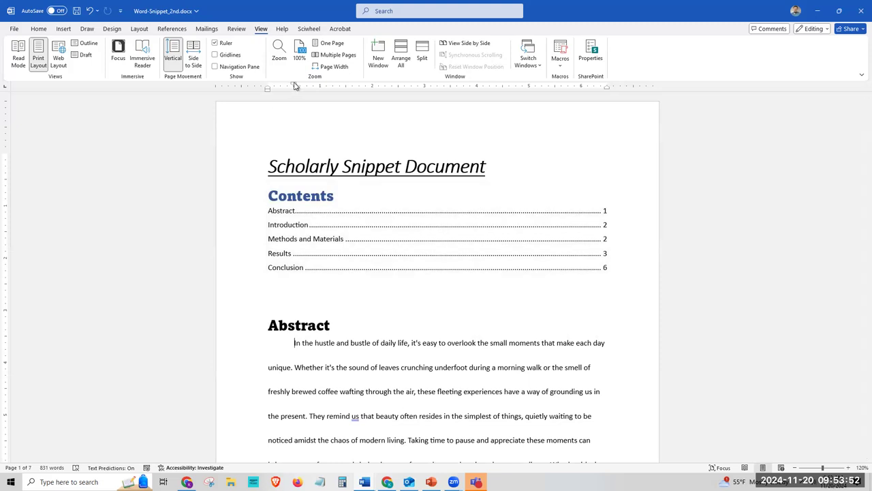
- Replace the Abstract paragraph's first-line indent with tabs aligned to custom tab stops starting at about 0.7 inch
{"action": "left_click_drag", "start_coordinate": [294, 87], "coordinate": [268, 90]}
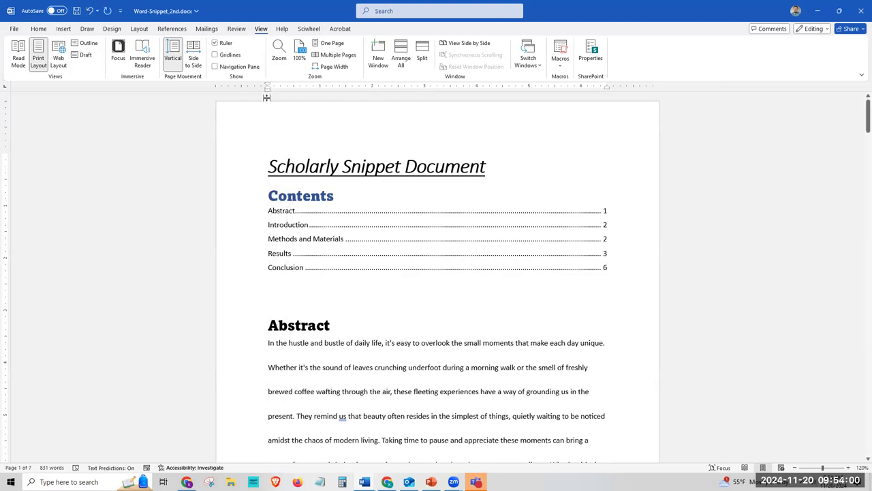
{"action": "mouse_move", "coordinate": [269, 88]}
{"action": "left_mouse_down"}
{"action": "mouse_move", "coordinate": [336, 87]}
{"action": "mouse_move", "coordinate": [266, 86]}
{"action": "mouse_move", "coordinate": [306, 92]}
{"action": "left_mouse_up"}
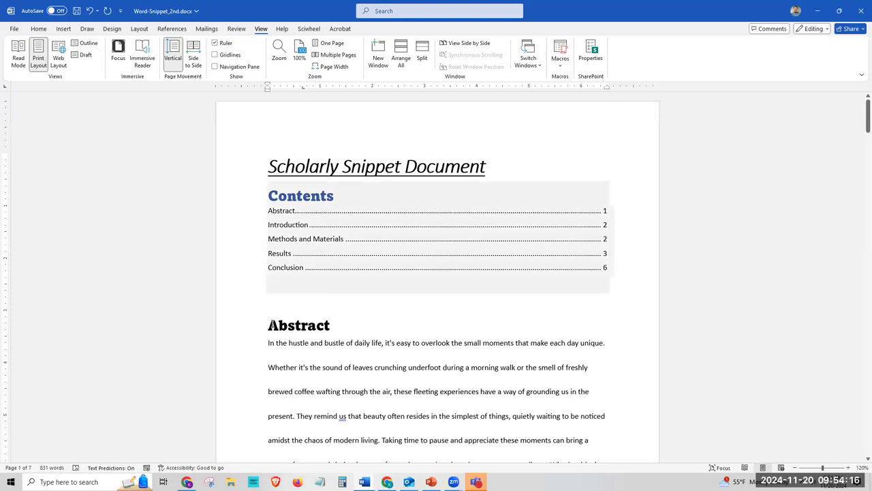
{"action": "key", "text": "Tab"}
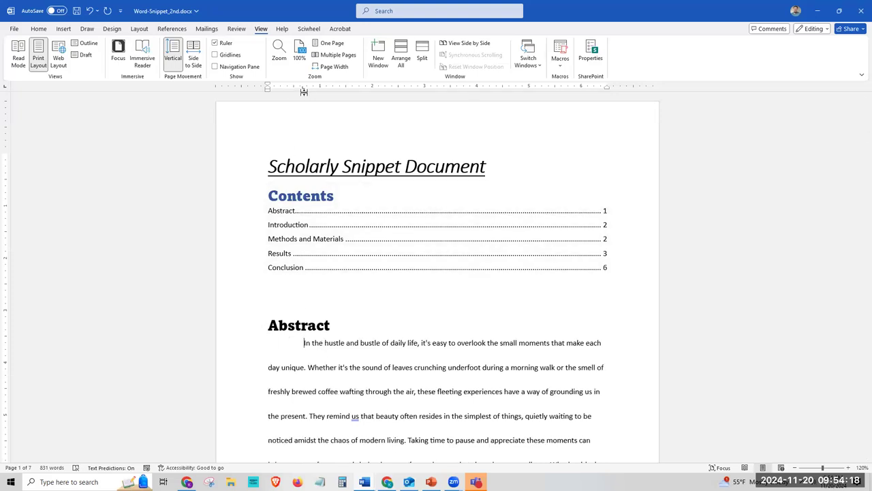
{"action": "left_click", "coordinate": [314, 87]}
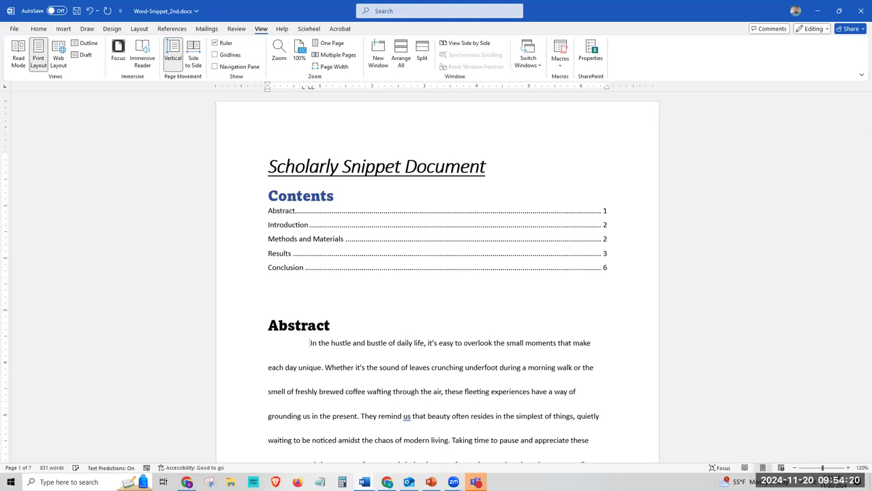
- Show the formatting marks and enlarge the document to 180% to inspect the tab arrows in the Abstract paragraph
{"action": "left_click", "coordinate": [39, 29]}
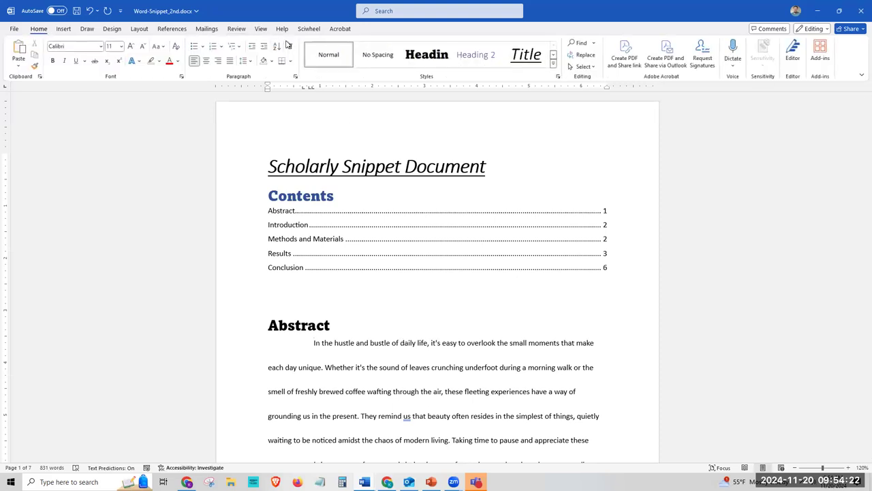
{"action": "left_click", "coordinate": [290, 45]}
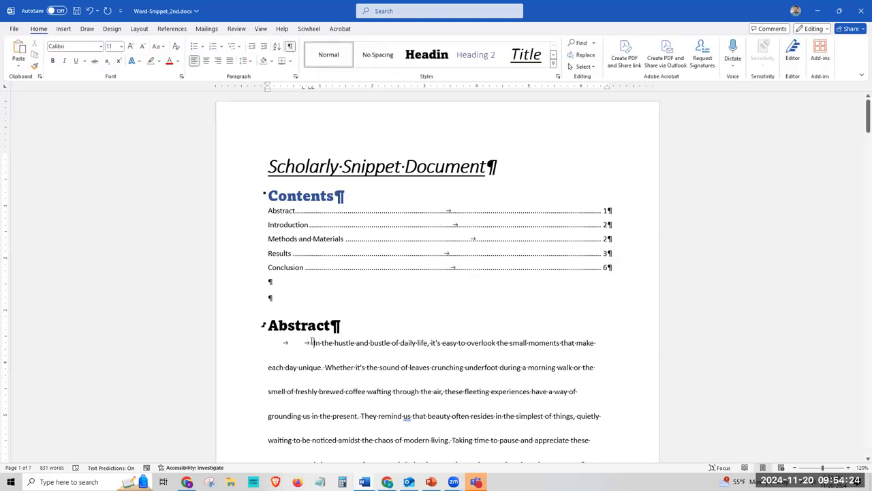
{"action": "scroll", "coordinate": [303, 349], "scroll_direction": "up", "scroll_amount": 6}
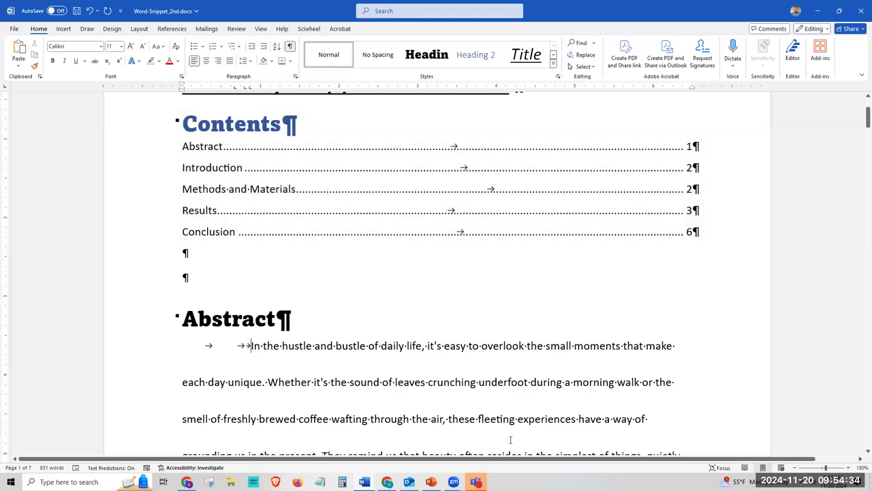
{"action": "mouse_move", "coordinate": [868, 117]}
{"action": "left_mouse_down"}
{"action": "mouse_move", "coordinate": [857, 281]}
{"action": "mouse_move", "coordinate": [861, 109]}
{"action": "left_mouse_up"}
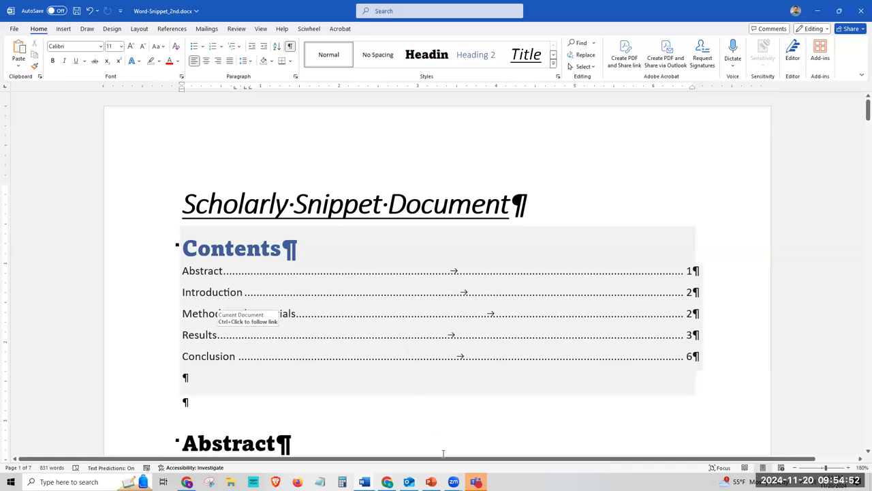
- Switch to PowerPoint, start the slide show from the "Feedback and What's Next" slide, and swap Presenter View with the slide show
{"action": "key", "text": "alt+Tab"}
{"action": "left_click", "coordinate": [100, 348]}
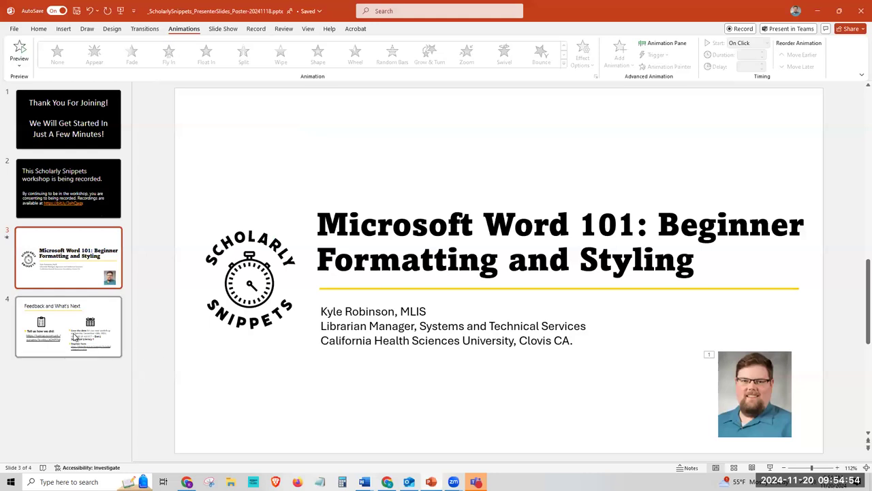
{"action": "left_click", "coordinate": [769, 468]}
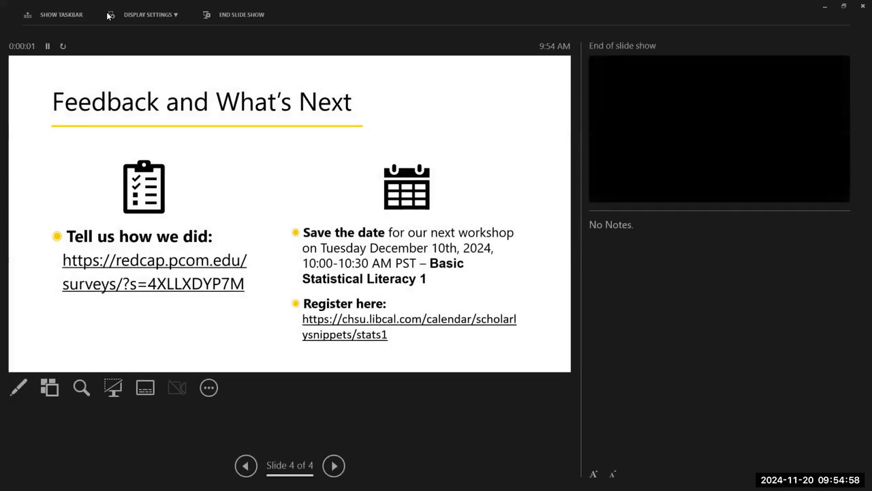
{"action": "left_click", "coordinate": [140, 15]}
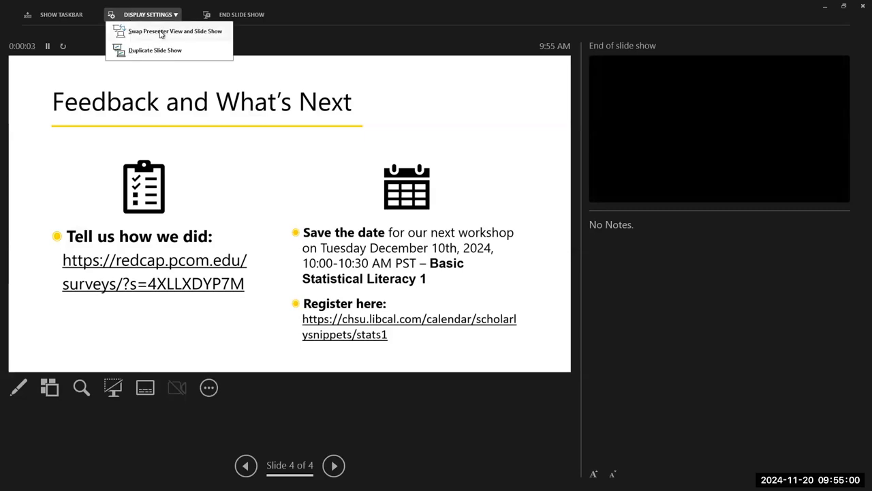
{"action": "left_click", "coordinate": [160, 33]}
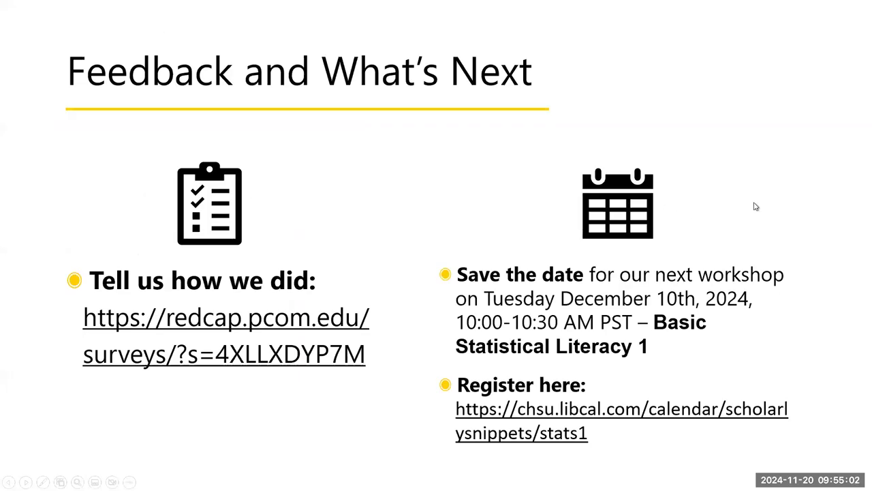